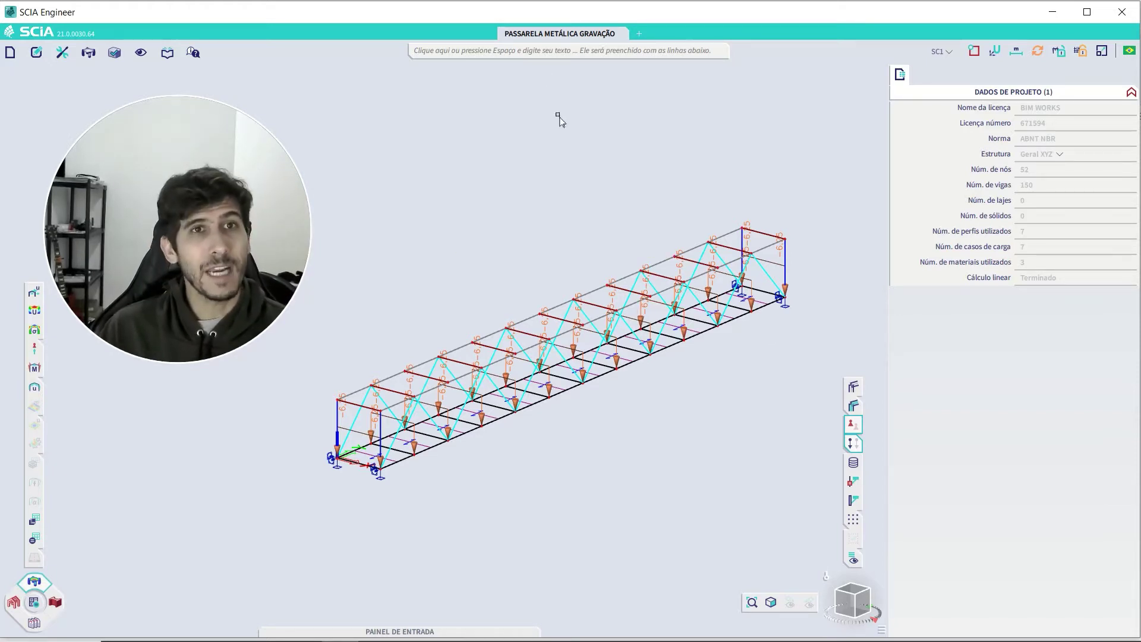
Open the project settings and examine the action weighting coefficients in the norm configuration, leaving them unchanged.
{"action": "left_click", "coordinate": [546, 52]}
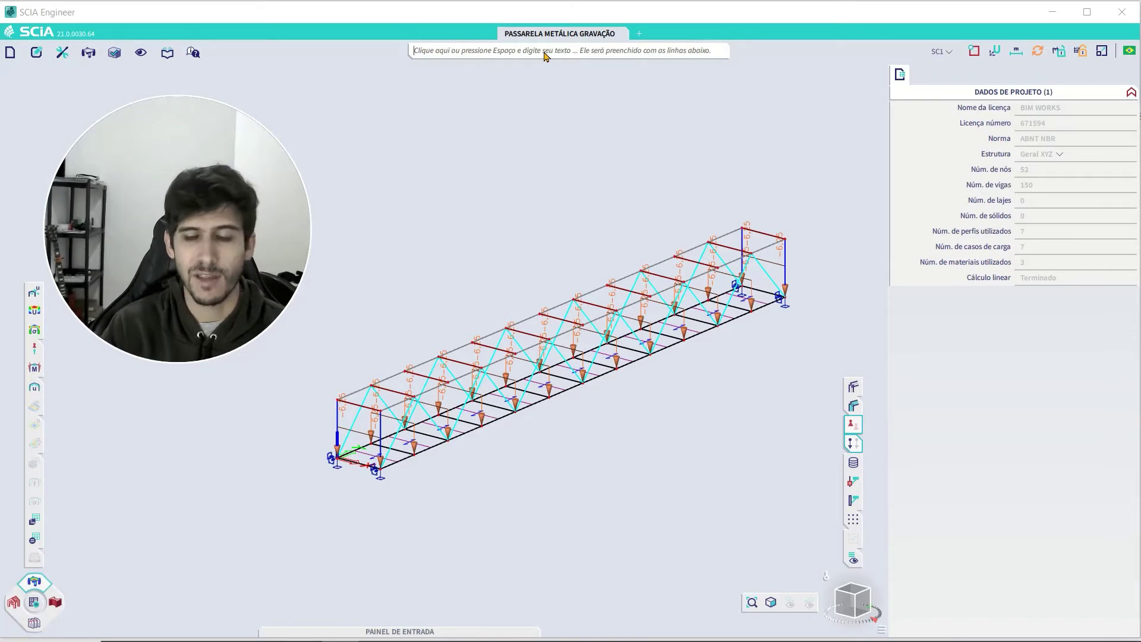
{"action": "type", "text": "c"}
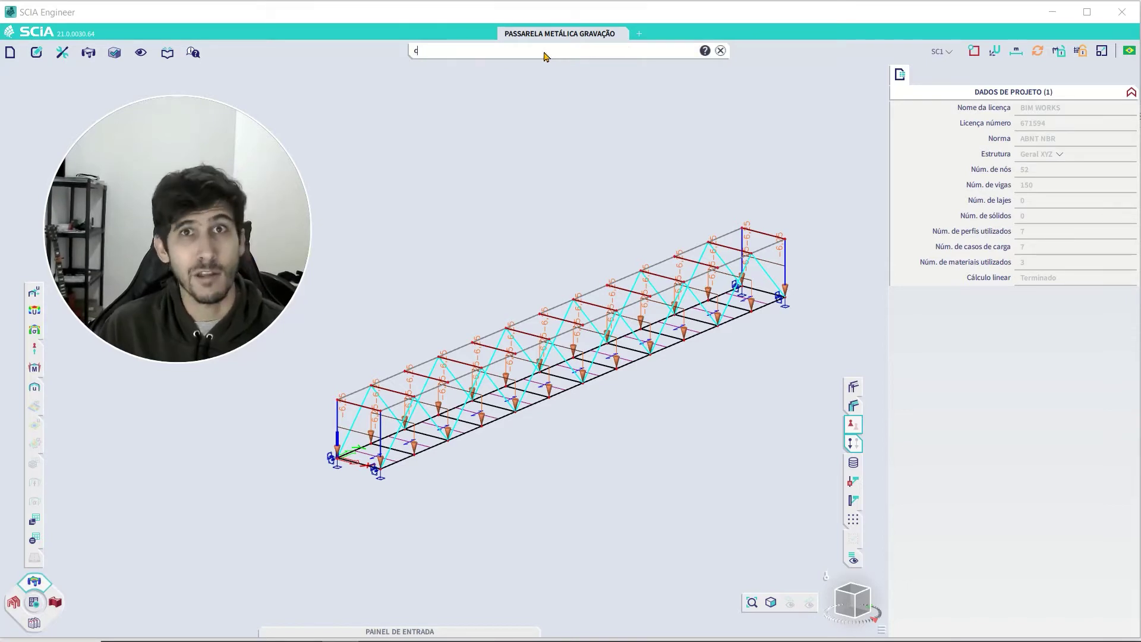
{"action": "type", "text": "onfi"}
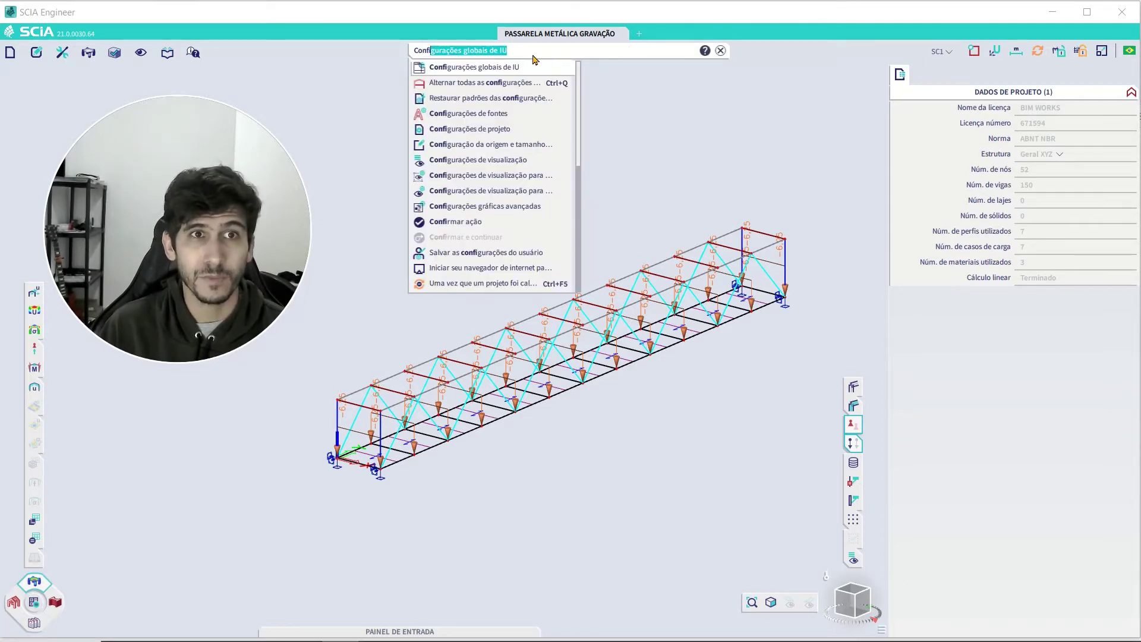
{"action": "left_click", "coordinate": [479, 129]}
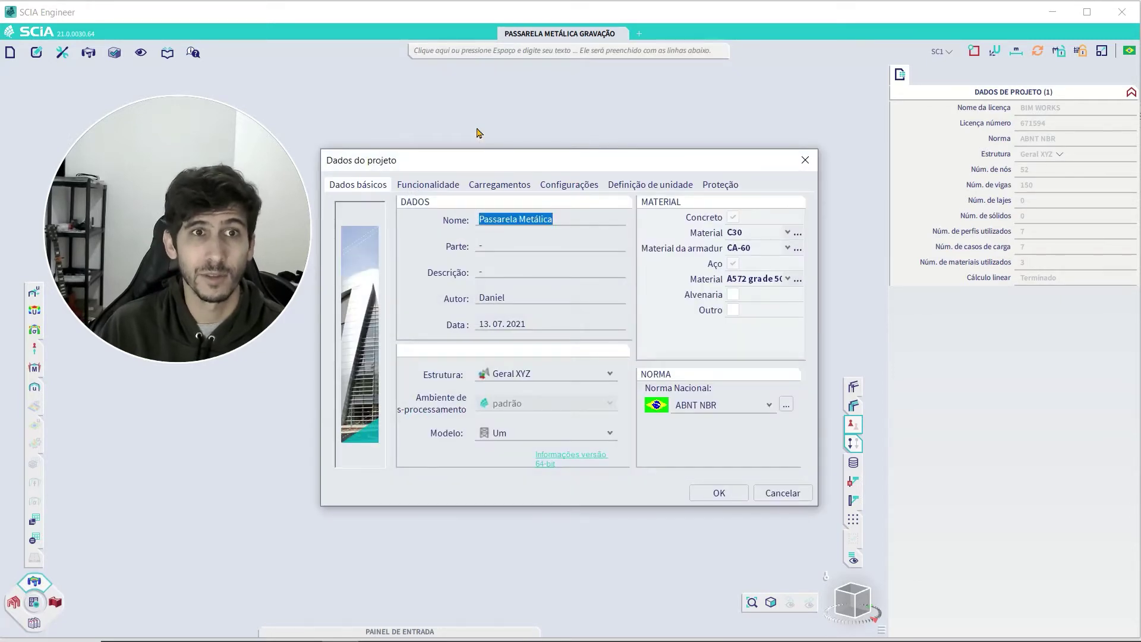
{"action": "left_click", "coordinate": [564, 188]}
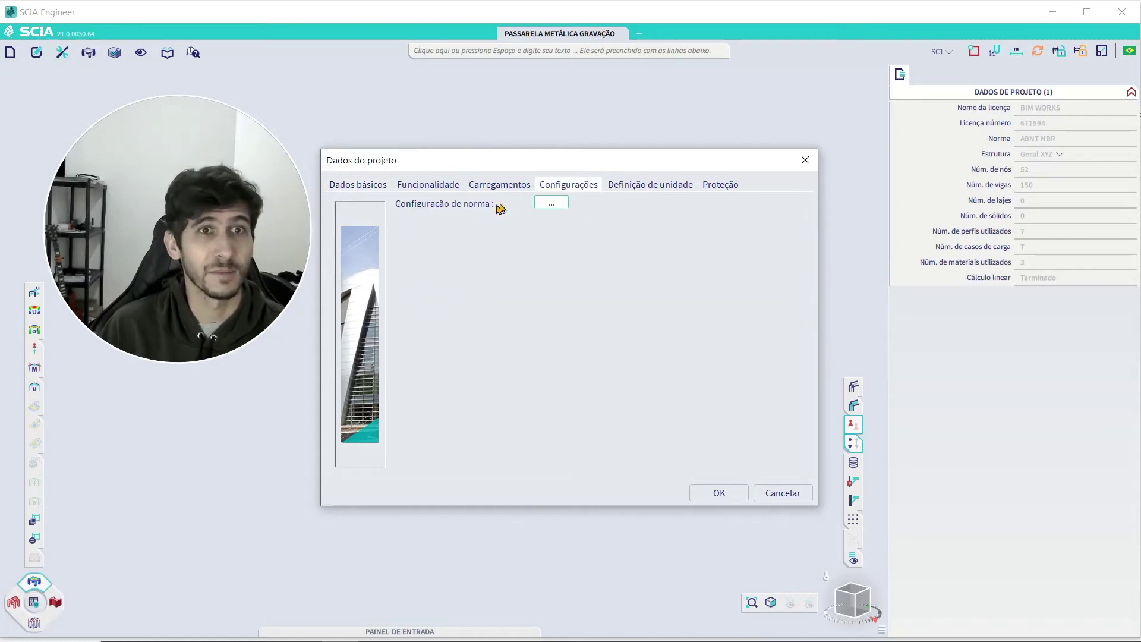
{"action": "left_click", "coordinate": [558, 204]}
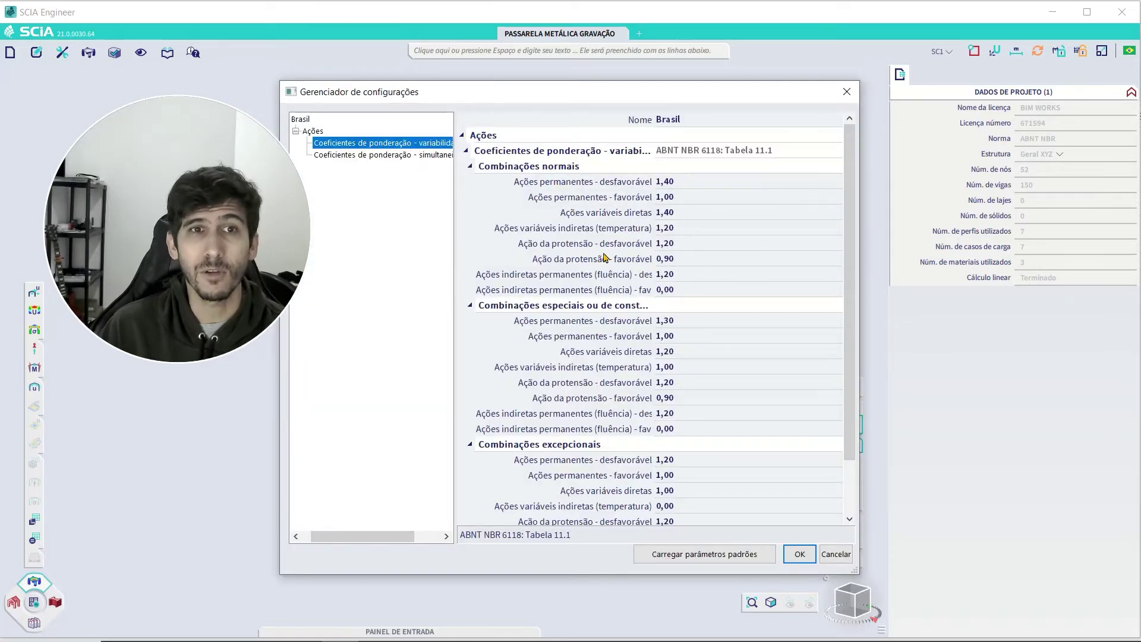
{"action": "scroll", "coordinate": [574, 409], "scroll_direction": "down", "scroll_amount": 2}
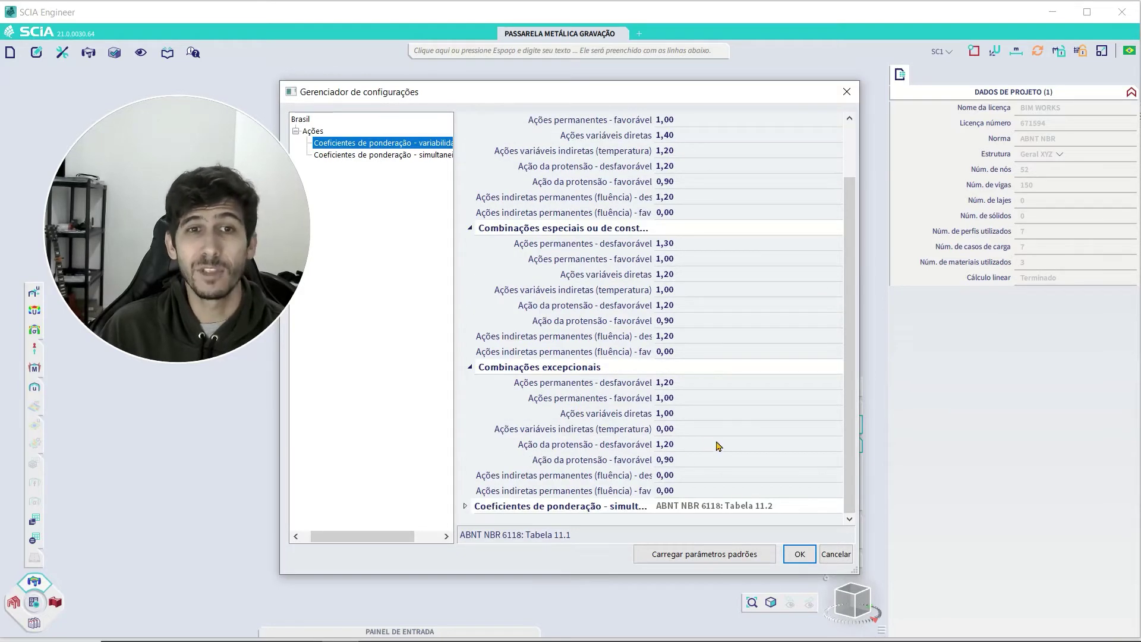
{"action": "scroll", "coordinate": [681, 450], "scroll_direction": "up", "scroll_amount": 2}
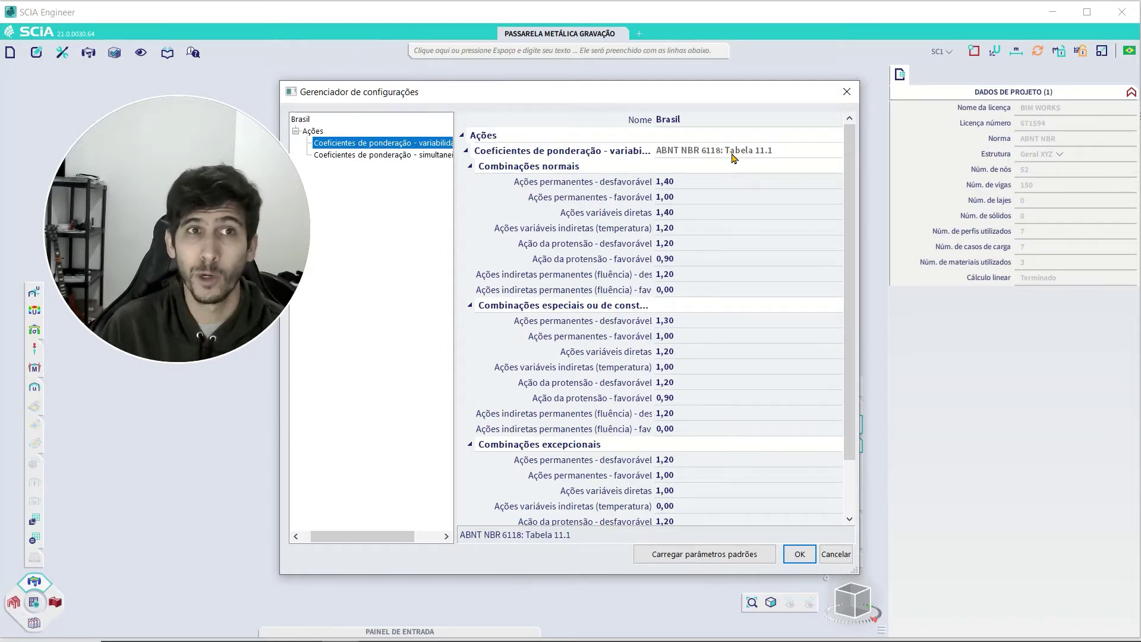
{"action": "mouse_move", "coordinate": [389, 537]}
{"action": "left_mouse_down"}
{"action": "mouse_move", "coordinate": [419, 544]}
{"action": "mouse_move", "coordinate": [385, 542]}
{"action": "left_mouse_up"}
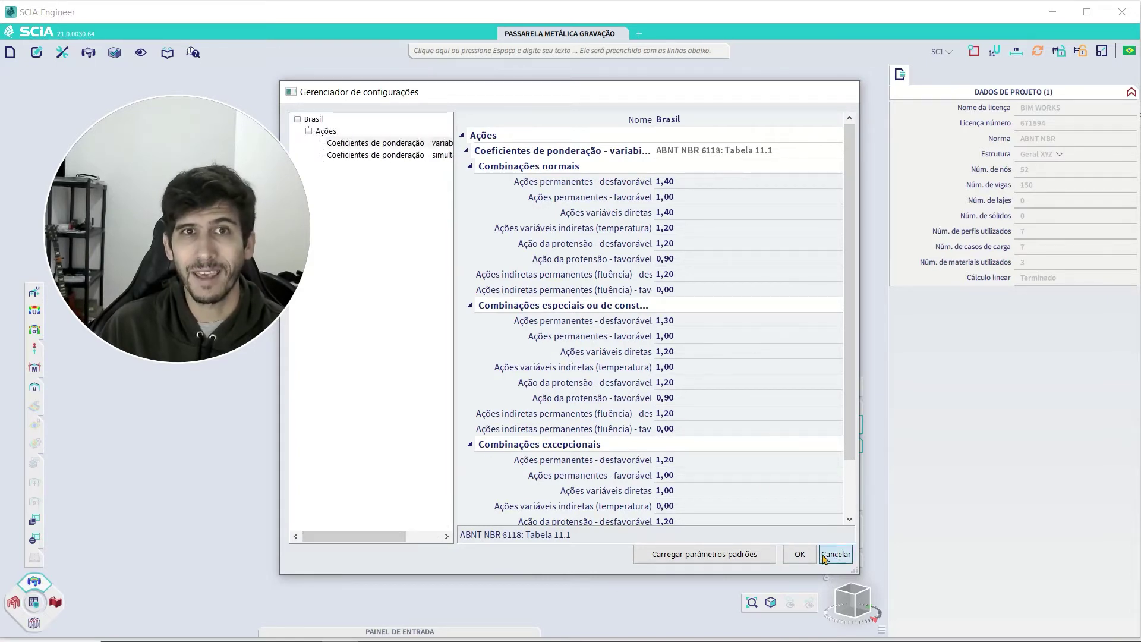
{"action": "left_click", "coordinate": [835, 554]}
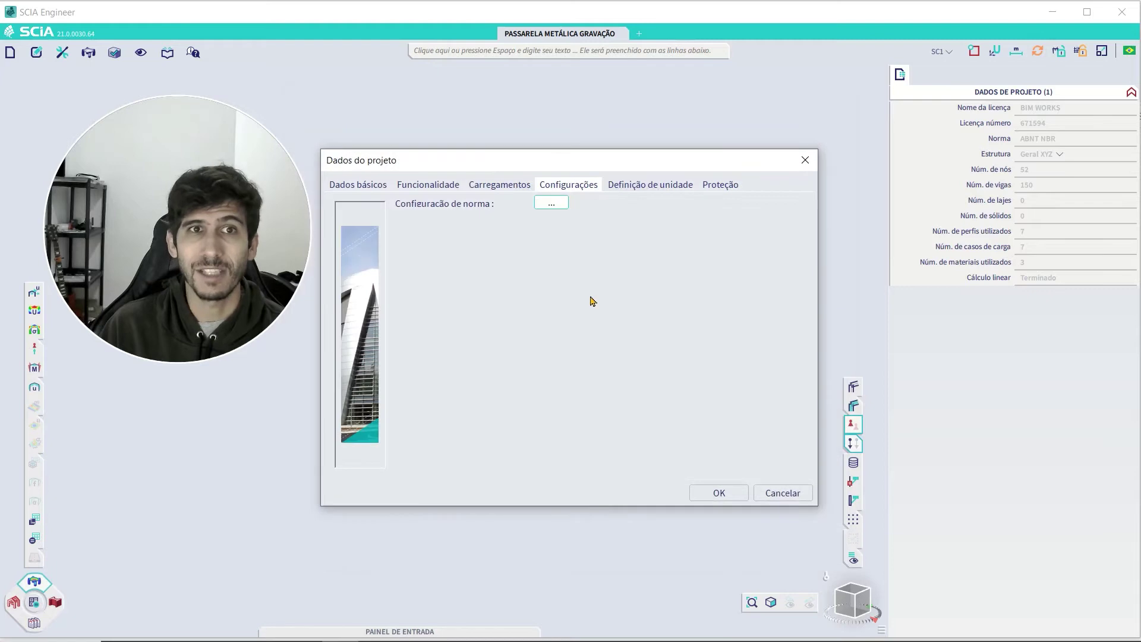
Turn off automatic norm combinations in the project's load settings and delete the existing automatic combinations.
{"action": "left_click", "coordinate": [510, 188]}
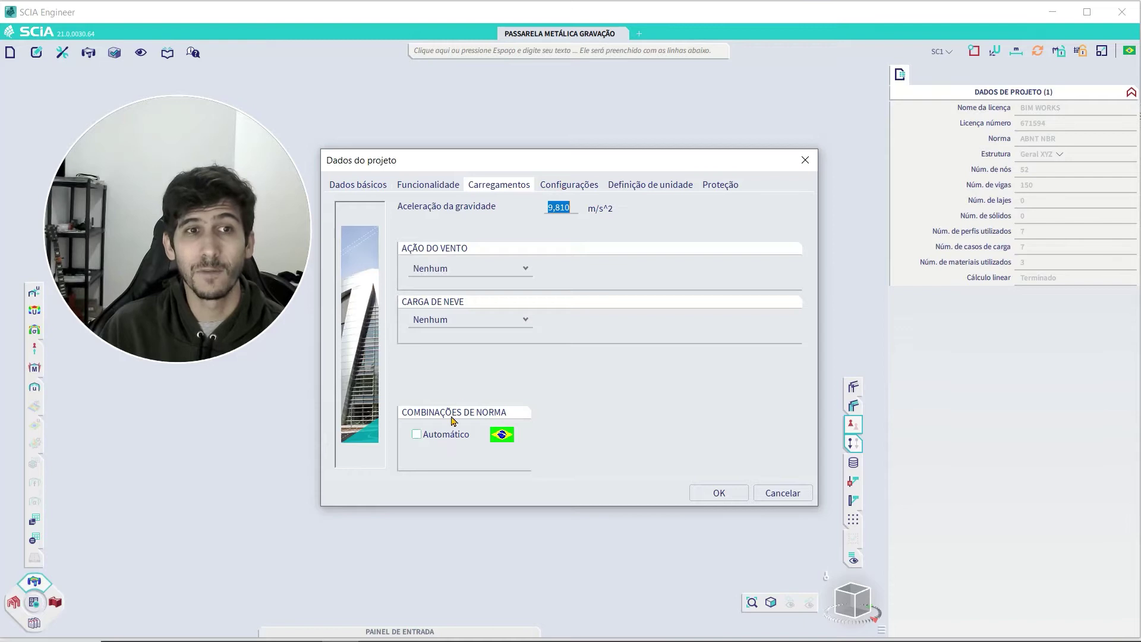
{"action": "left_click", "coordinate": [418, 435]}
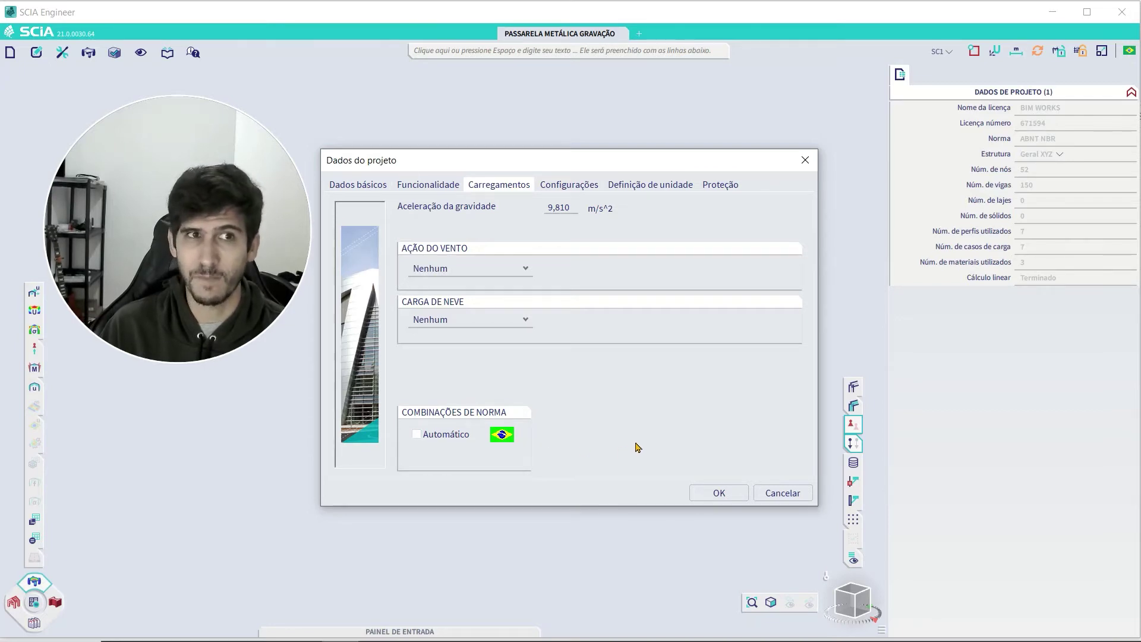
{"action": "left_click", "coordinate": [716, 493]}
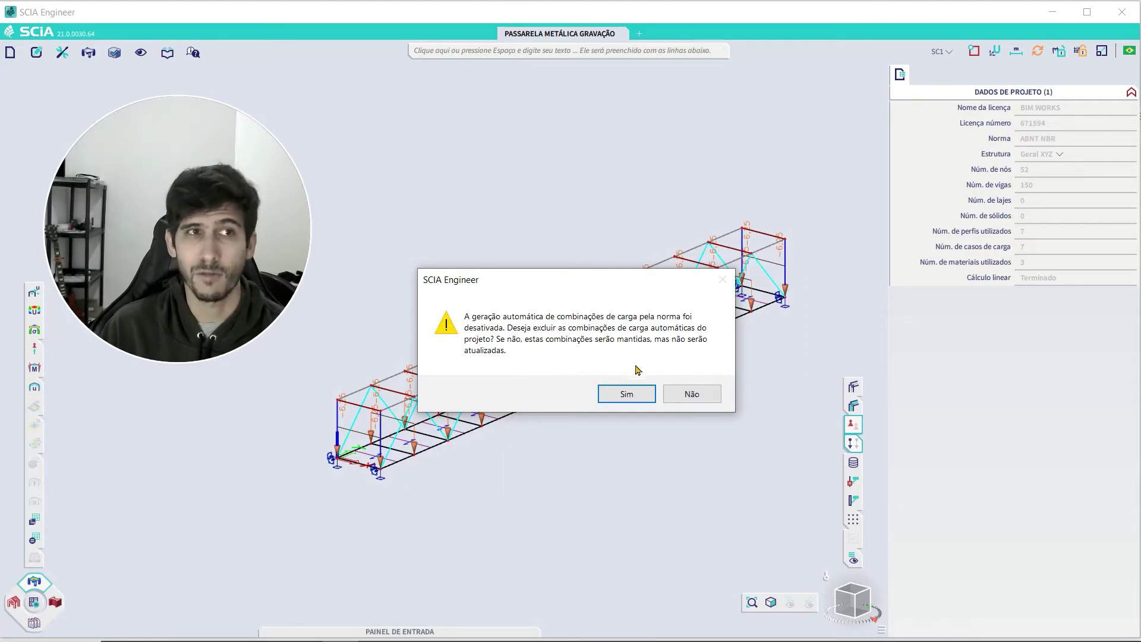
{"action": "left_click", "coordinate": [635, 400]}
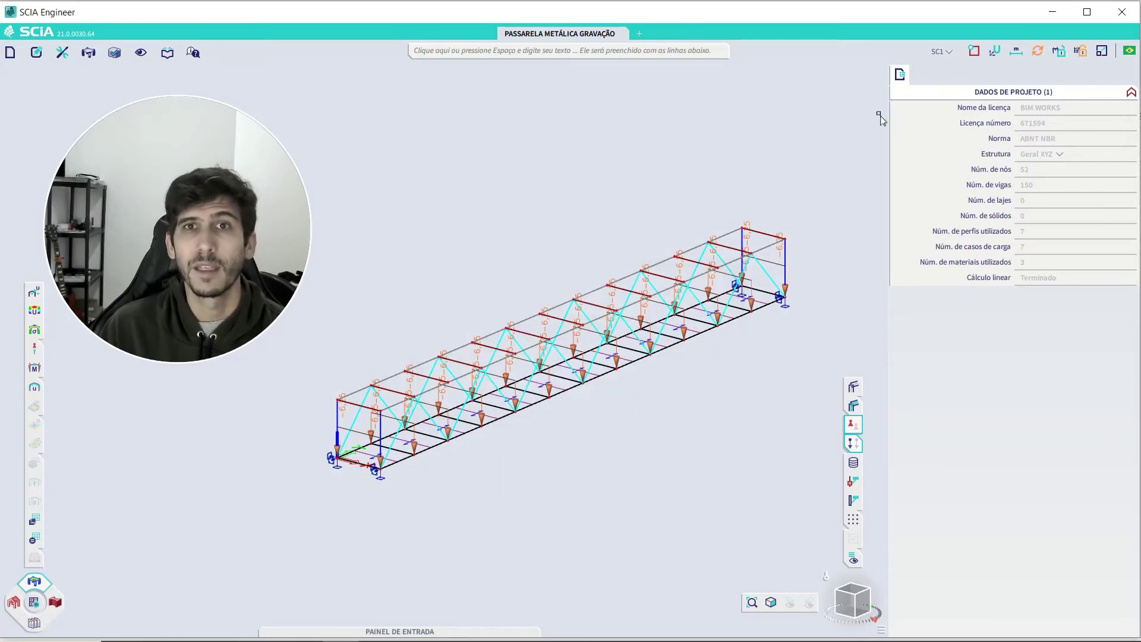
Make PP1 - Estrutura Metálica the active load case and show the members with rendered surfaces.
{"action": "left_click", "coordinate": [945, 54]}
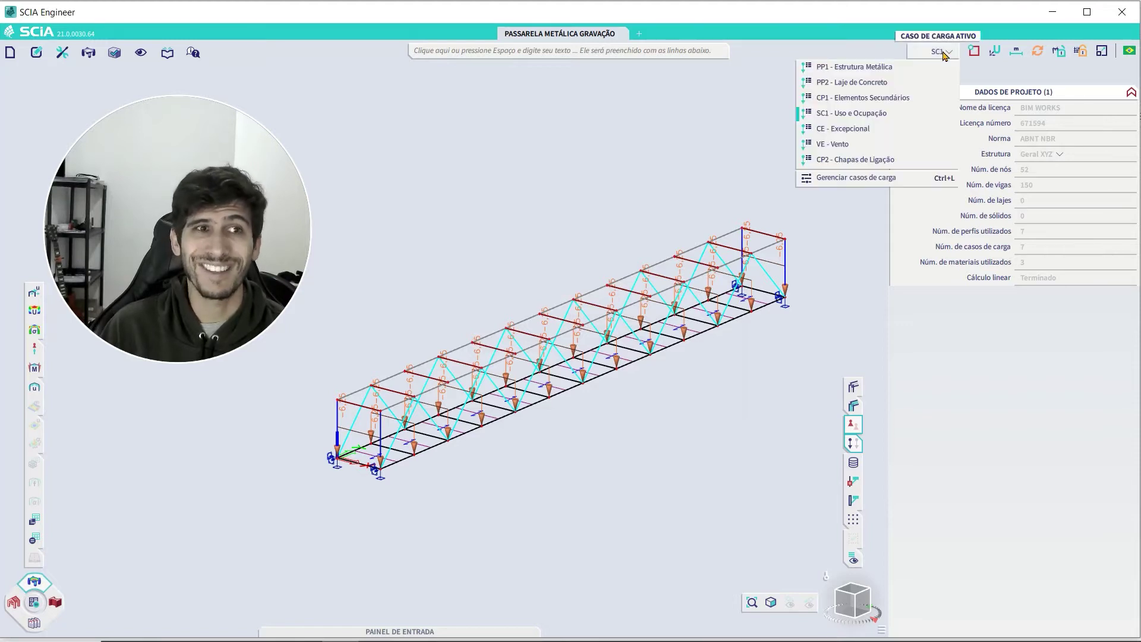
{"action": "left_click", "coordinate": [859, 68]}
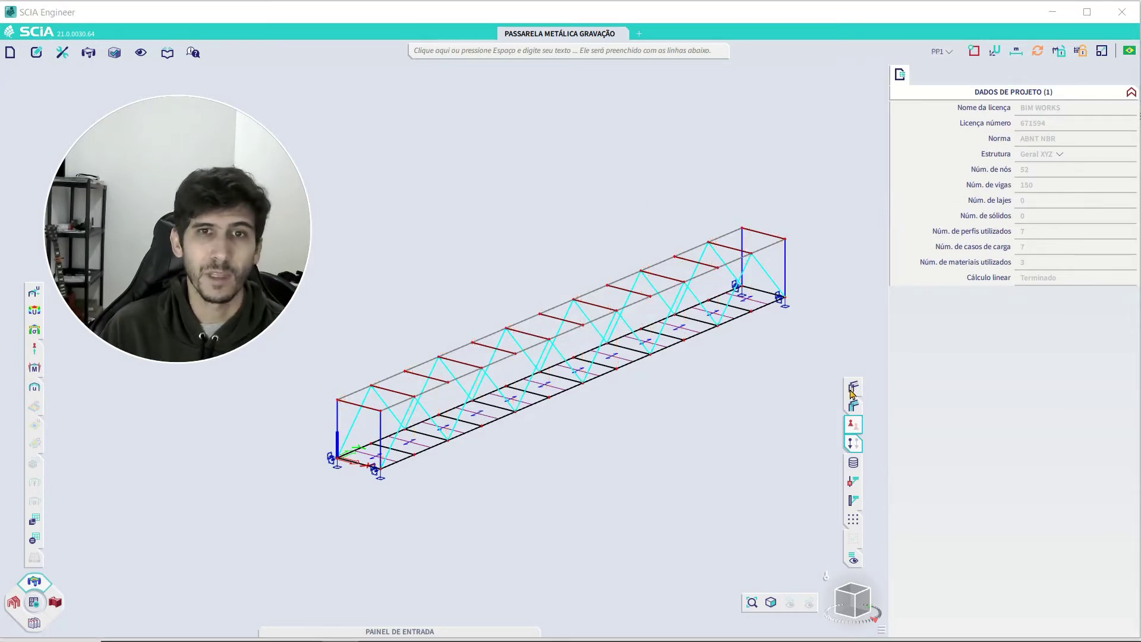
{"action": "left_click", "coordinate": [854, 389]}
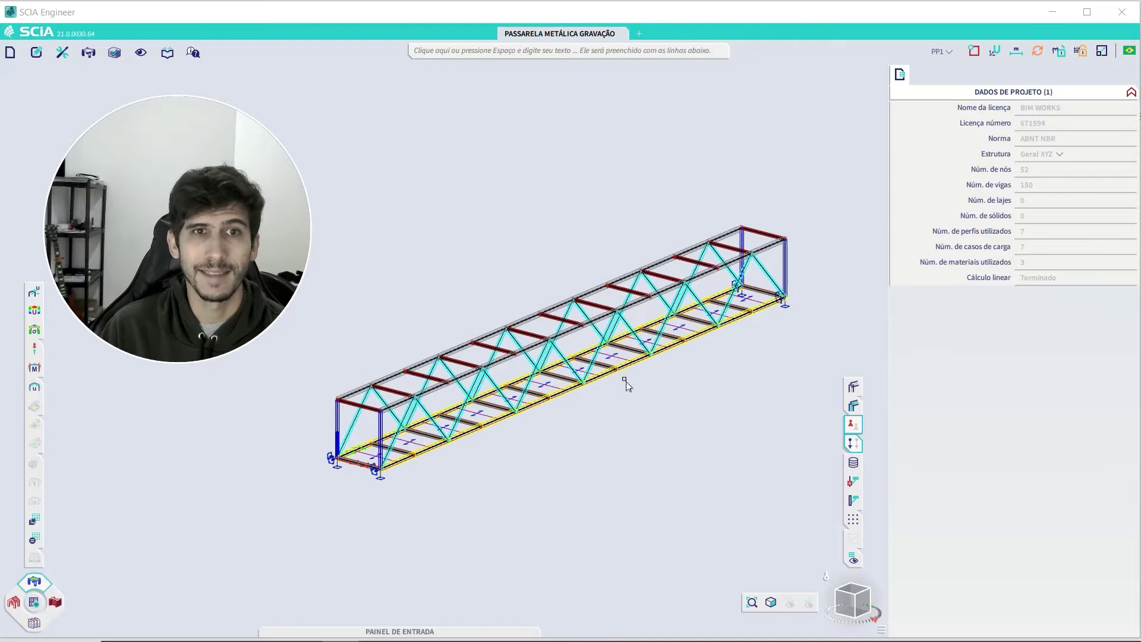
{"action": "left_click", "coordinate": [854, 408]}
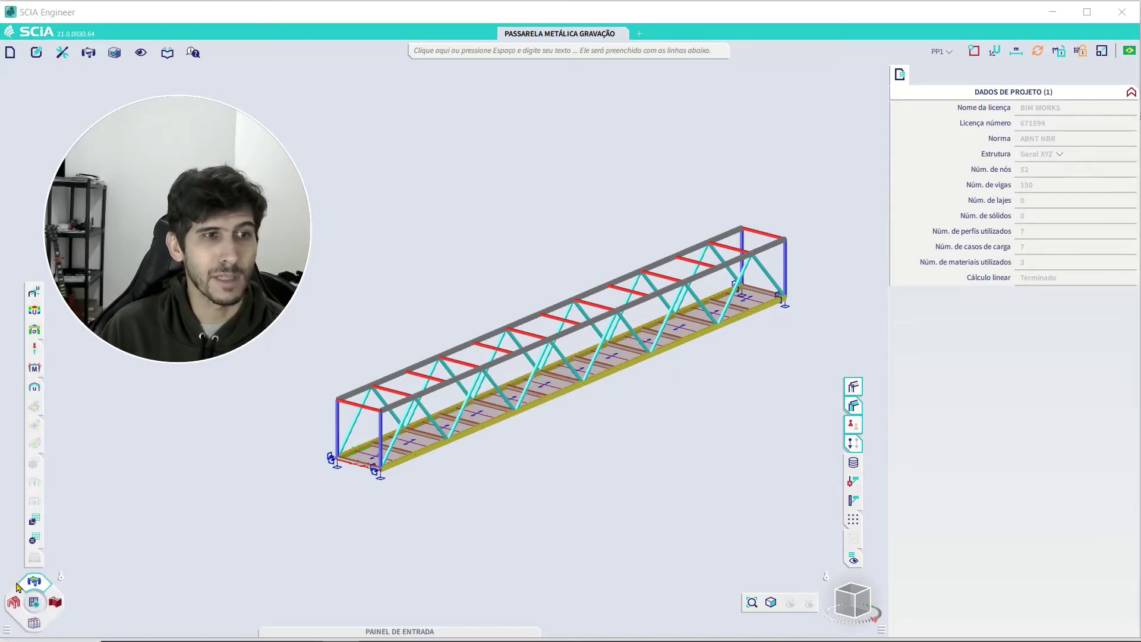
Make the bracing layer (CONTRAVENTAMENT) visible in the TODAS CAMADAS layer activity.
{"action": "left_click", "coordinate": [18, 603]}
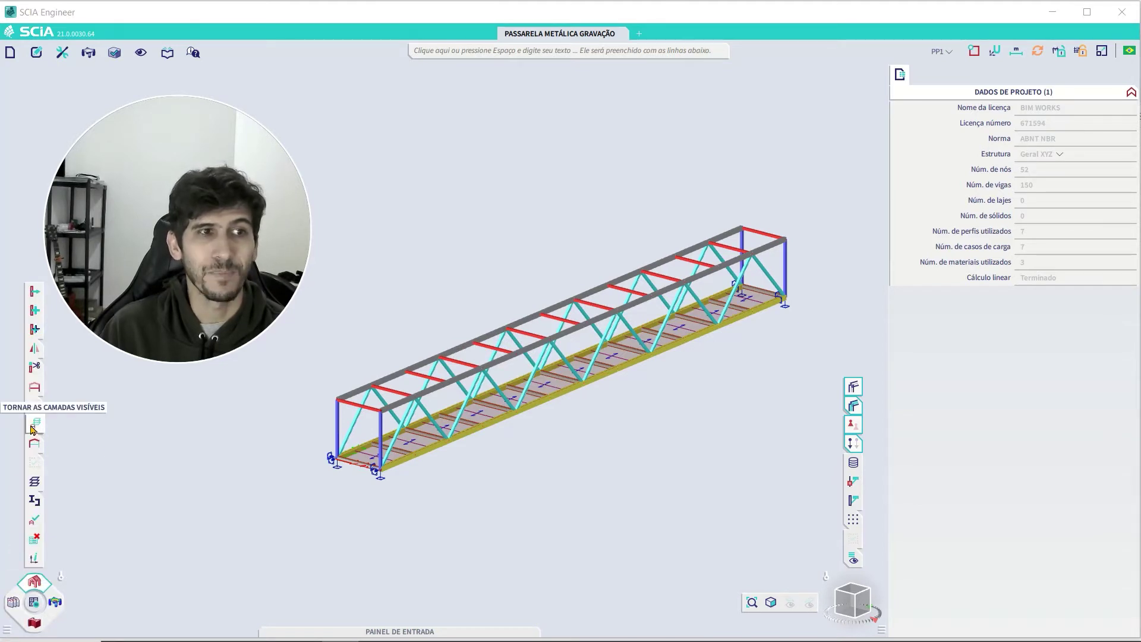
{"action": "left_click", "coordinate": [34, 426]}
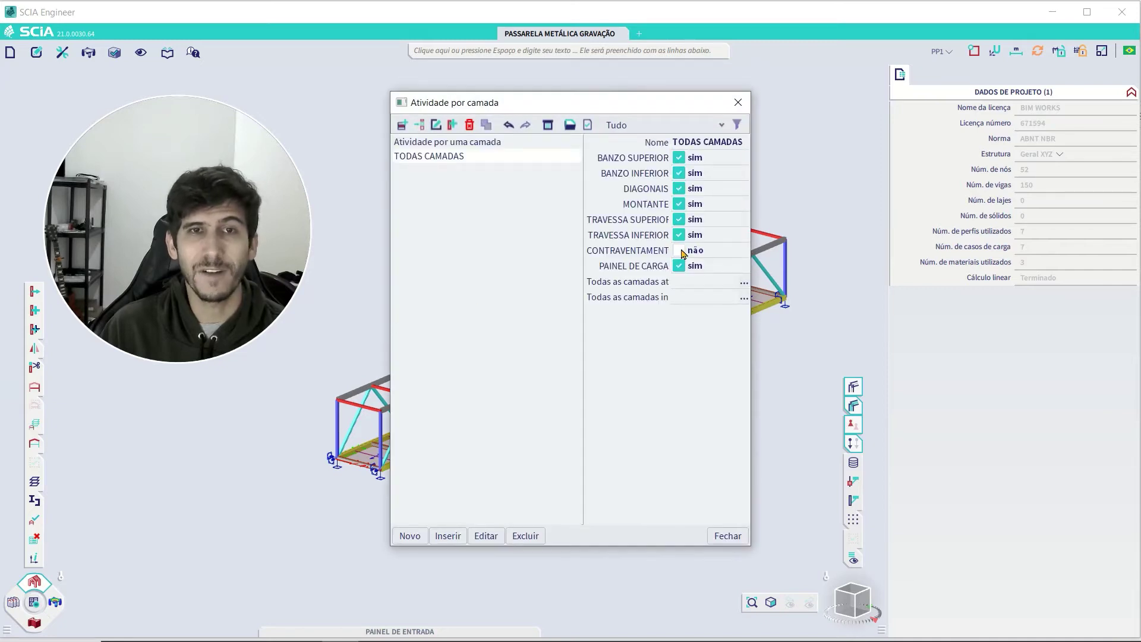
{"action": "left_click", "coordinate": [679, 250]}
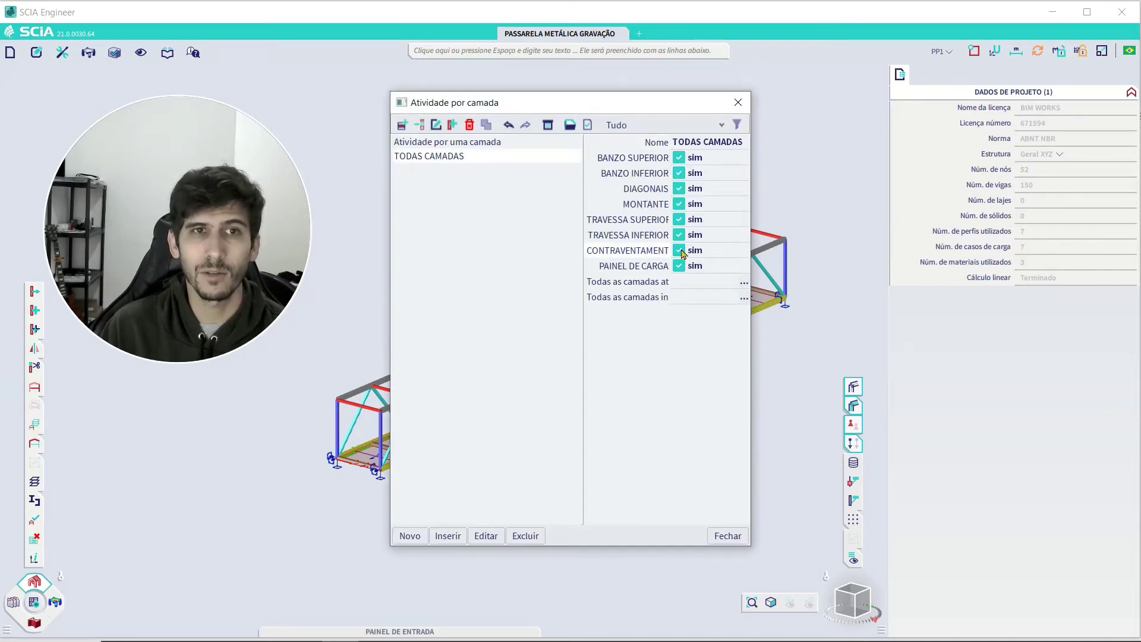
{"action": "left_click", "coordinate": [727, 536]}
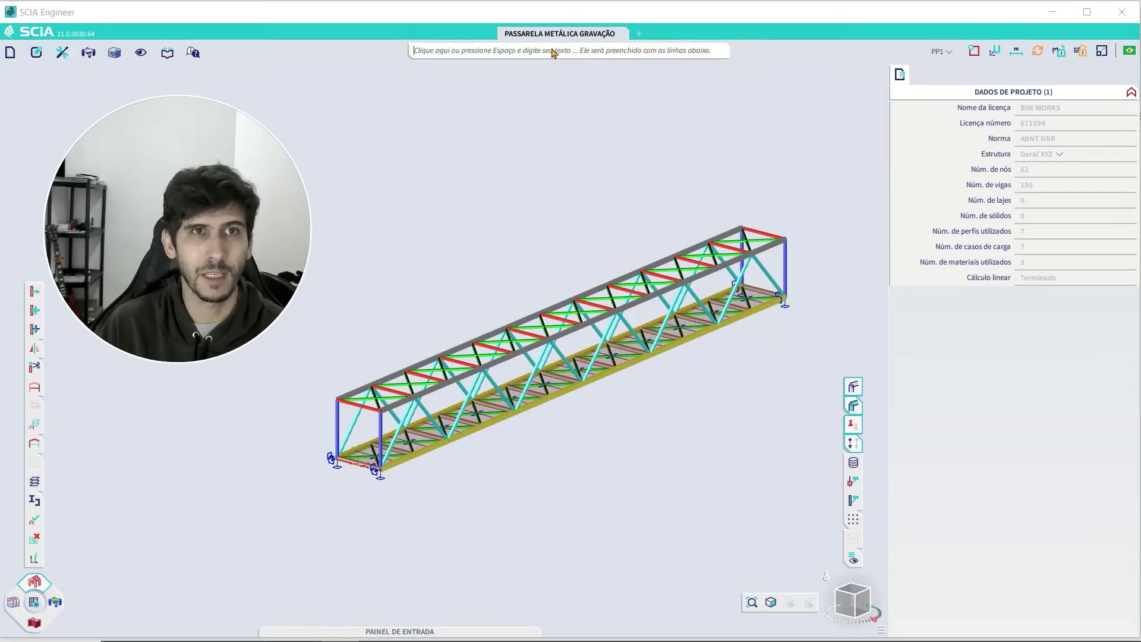
Create a load combination named ELU 1 with the type Linear - última.
{"action": "type", "text": "combin"}
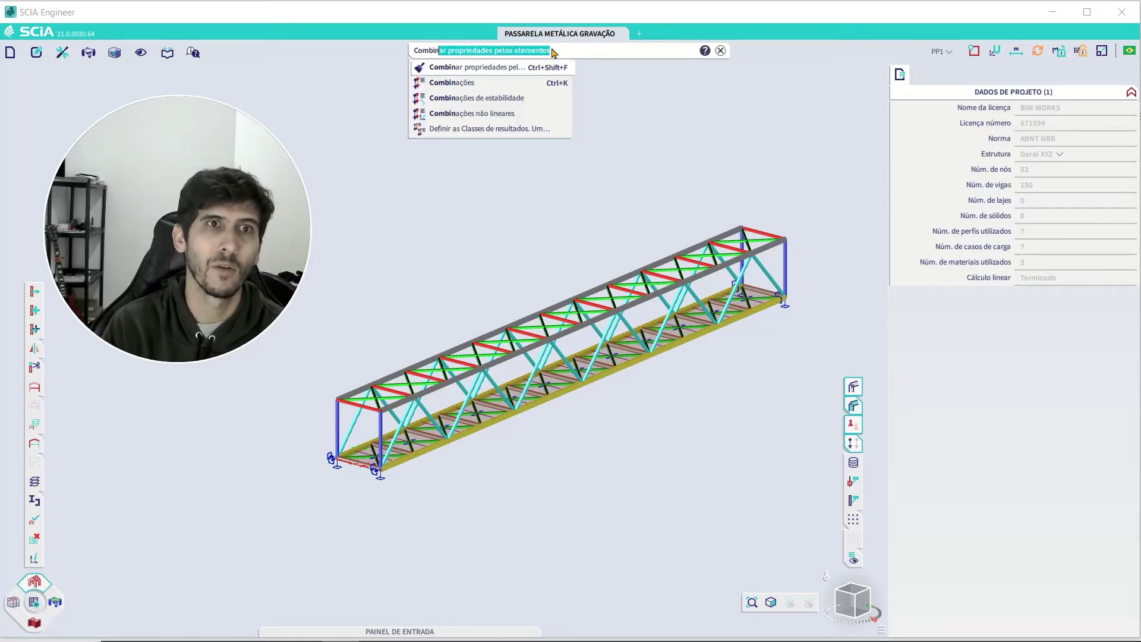
{"action": "left_click", "coordinate": [446, 82]}
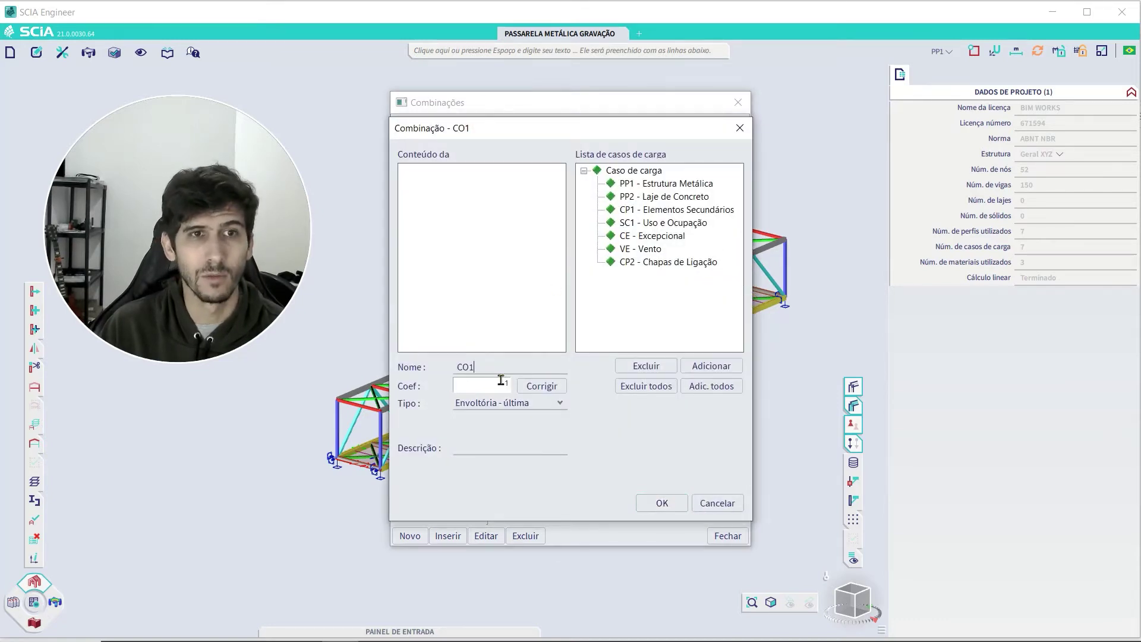
{"action": "key", "text": "BackSpace"}
{"action": "key", "text": "BackSpace"}
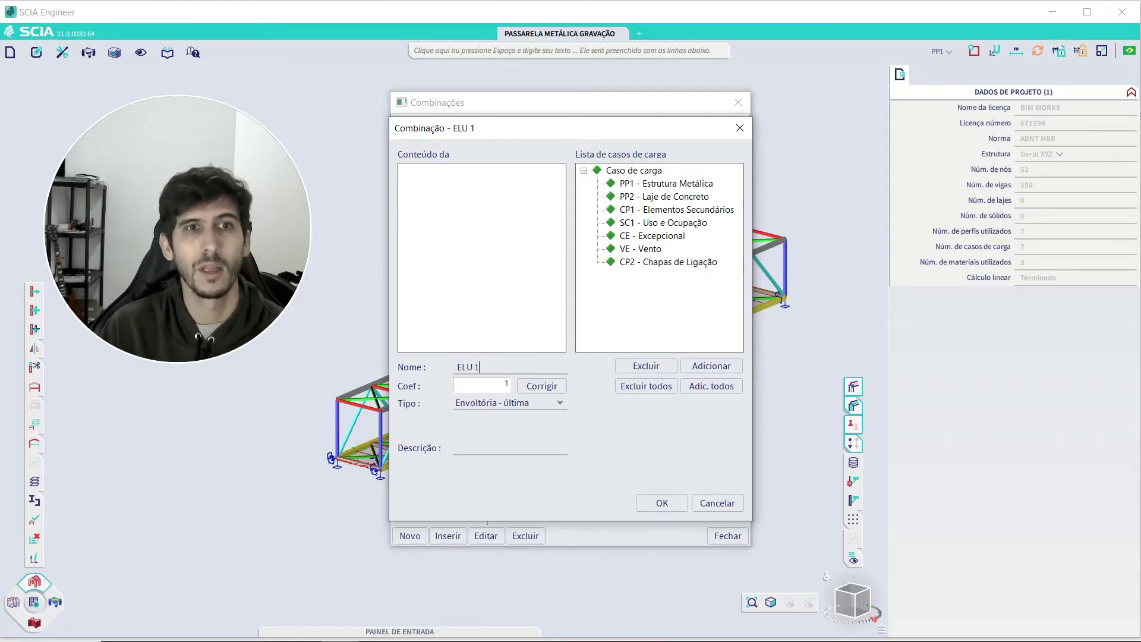
{"action": "left_click", "coordinate": [559, 404]}
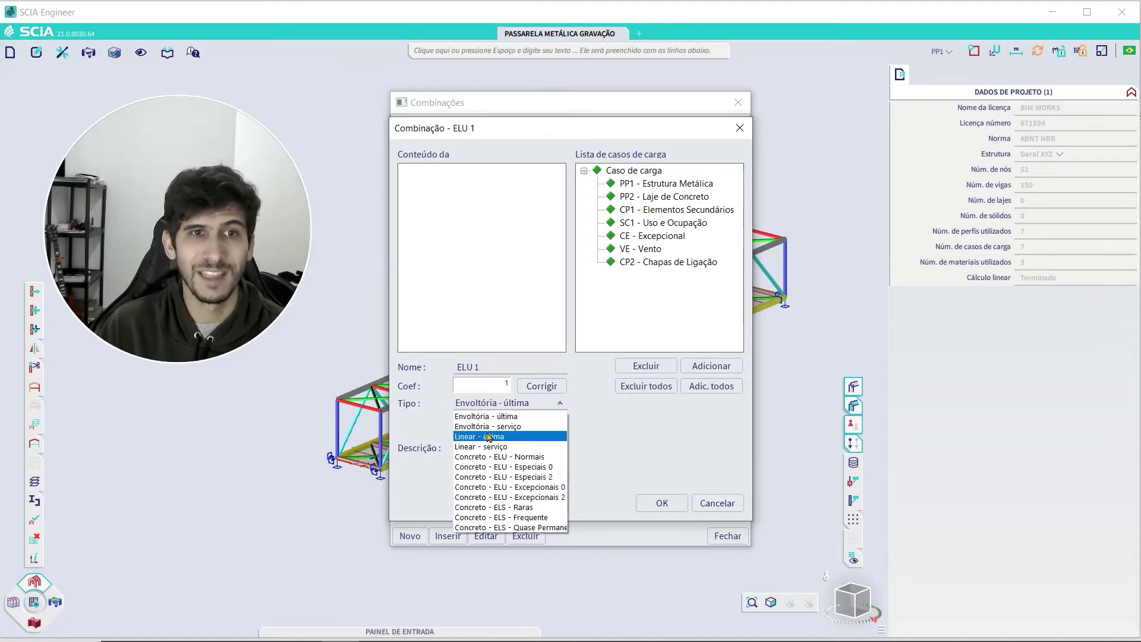
{"action": "left_click", "coordinate": [504, 438]}
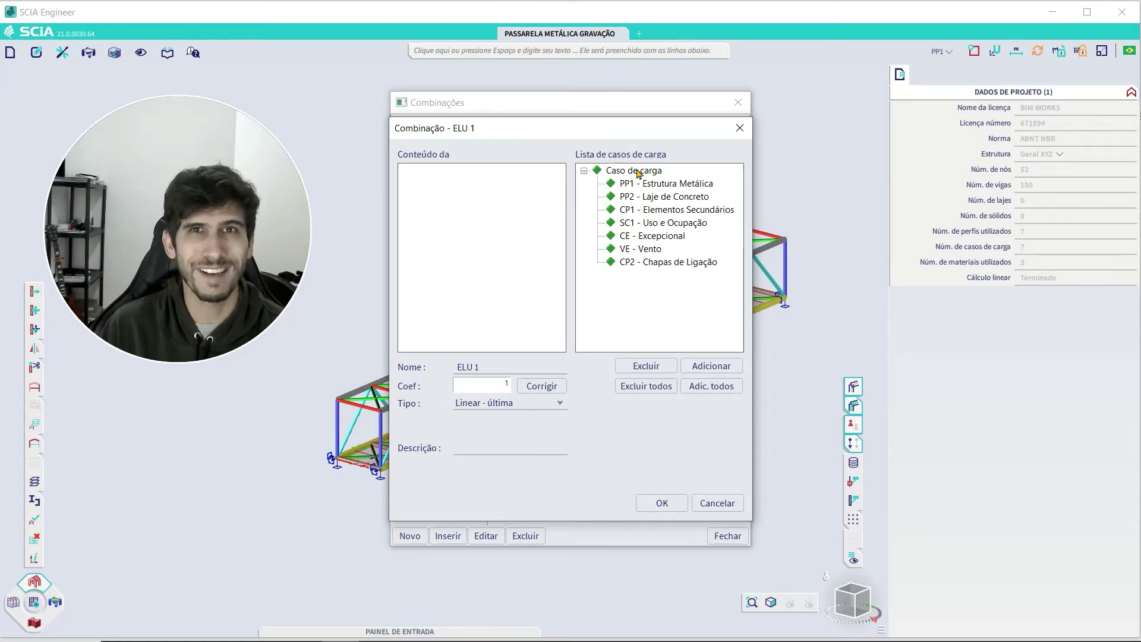
Add all load cases to the ELU 1 combination and remove CE - Excepcional from it.
{"action": "left_click_drag", "start_coordinate": [638, 173], "coordinate": [517, 208]}
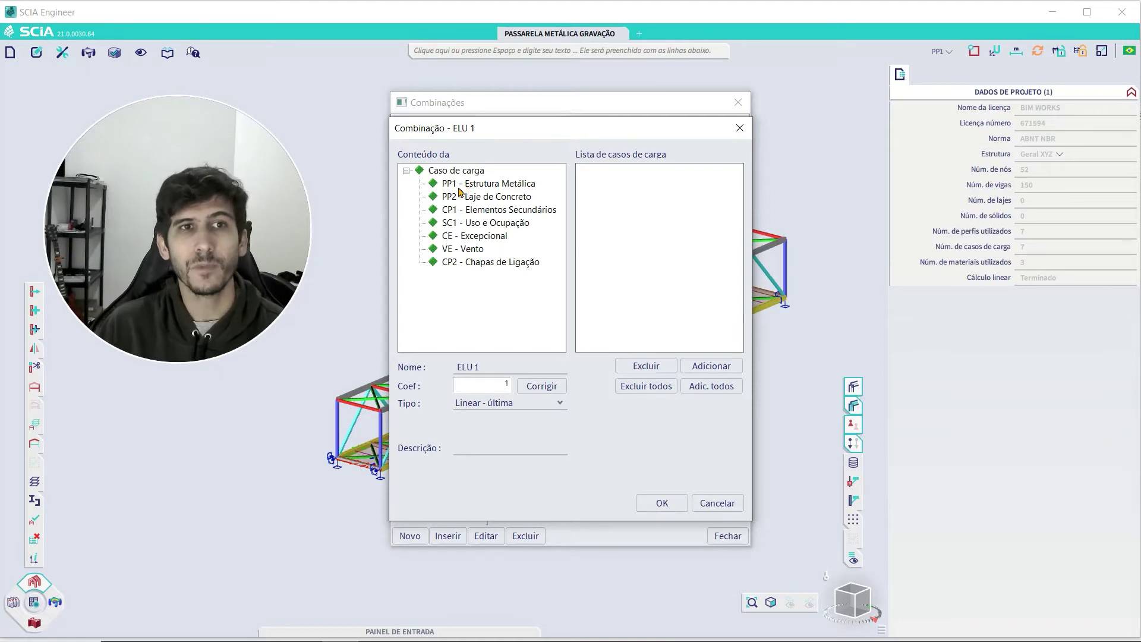
{"action": "double_click", "coordinate": [467, 238]}
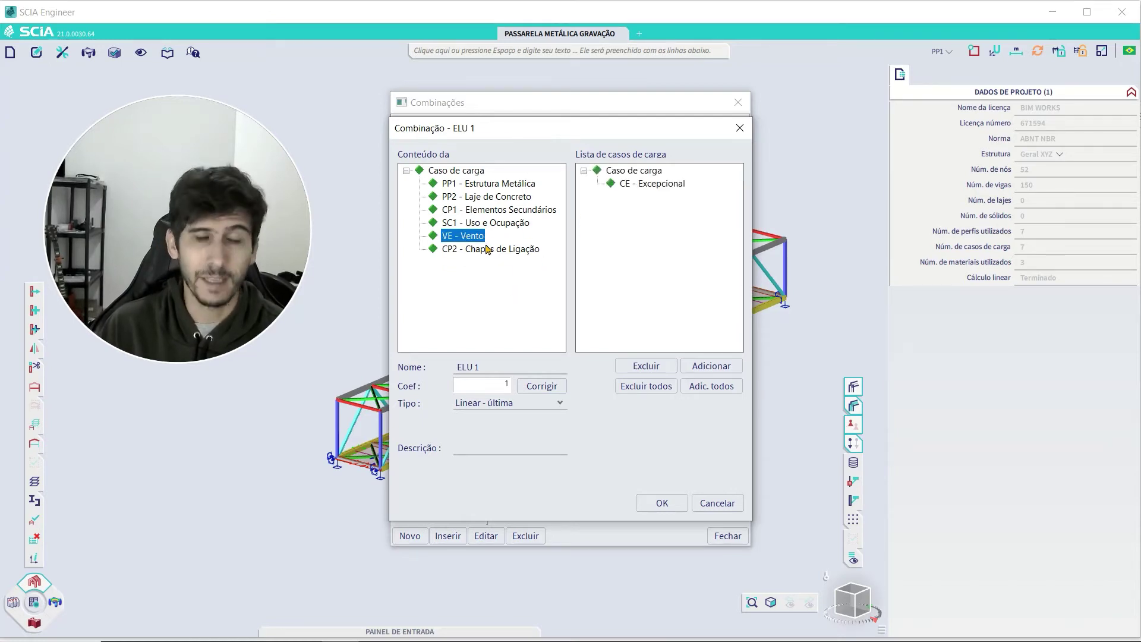
{"action": "left_click", "coordinate": [482, 263]}
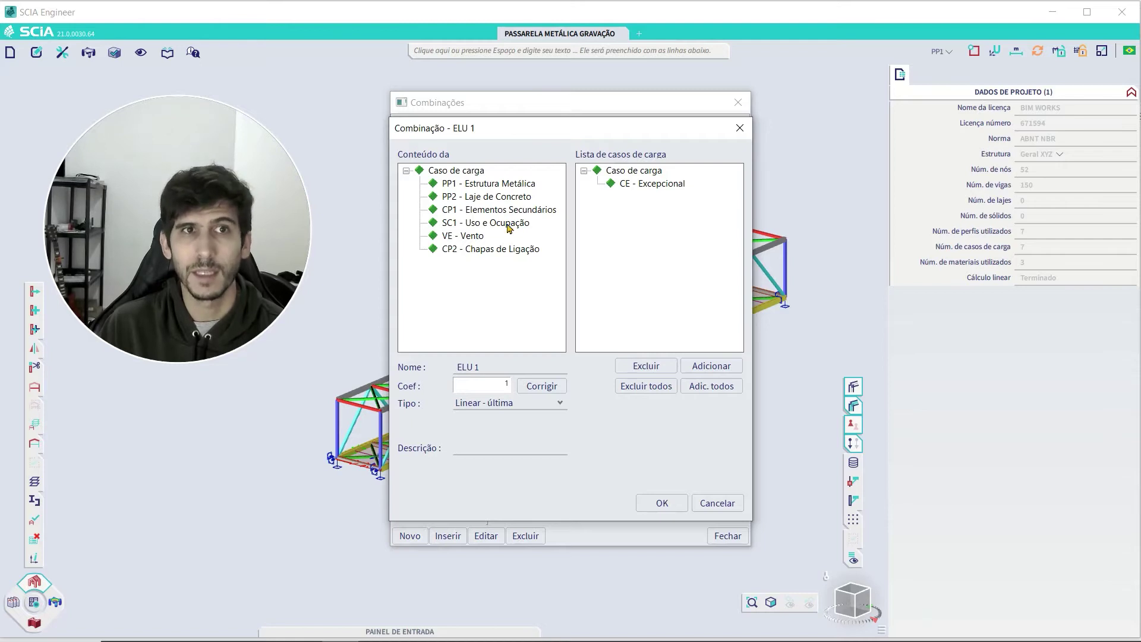
Set the coefficient of PP1 - Estrutura Metálica in the ELU 1 combination to 1,25.
{"action": "left_click", "coordinate": [510, 183]}
{"action": "left_click", "coordinate": [481, 383]}
{"action": "key", "text": "shift+Home"}
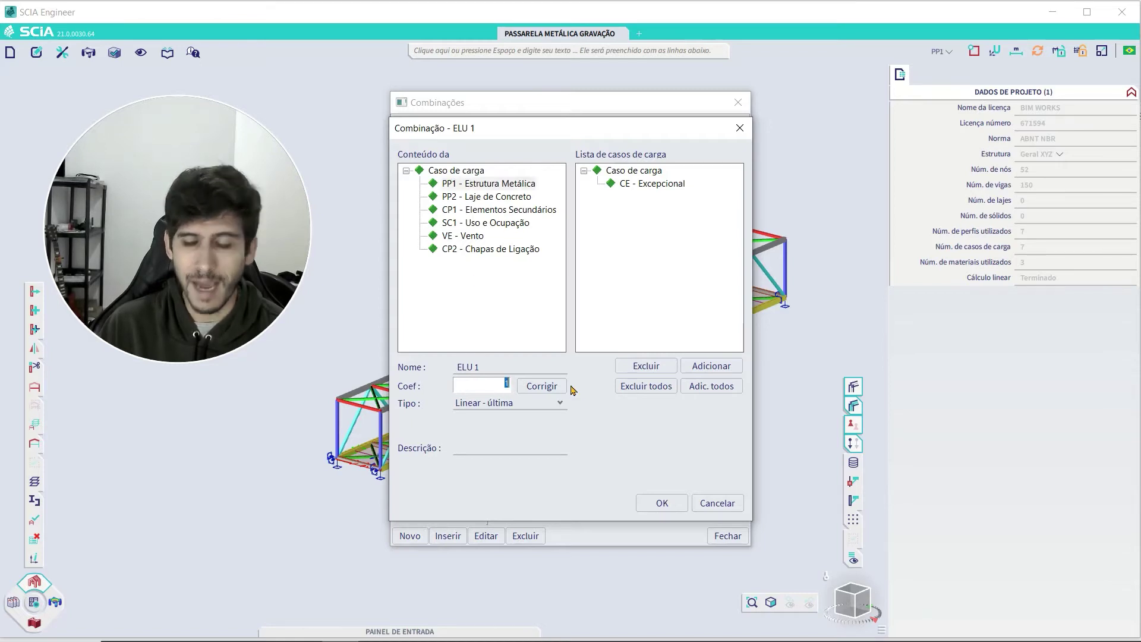
{"action": "type", "text": "1,25"}
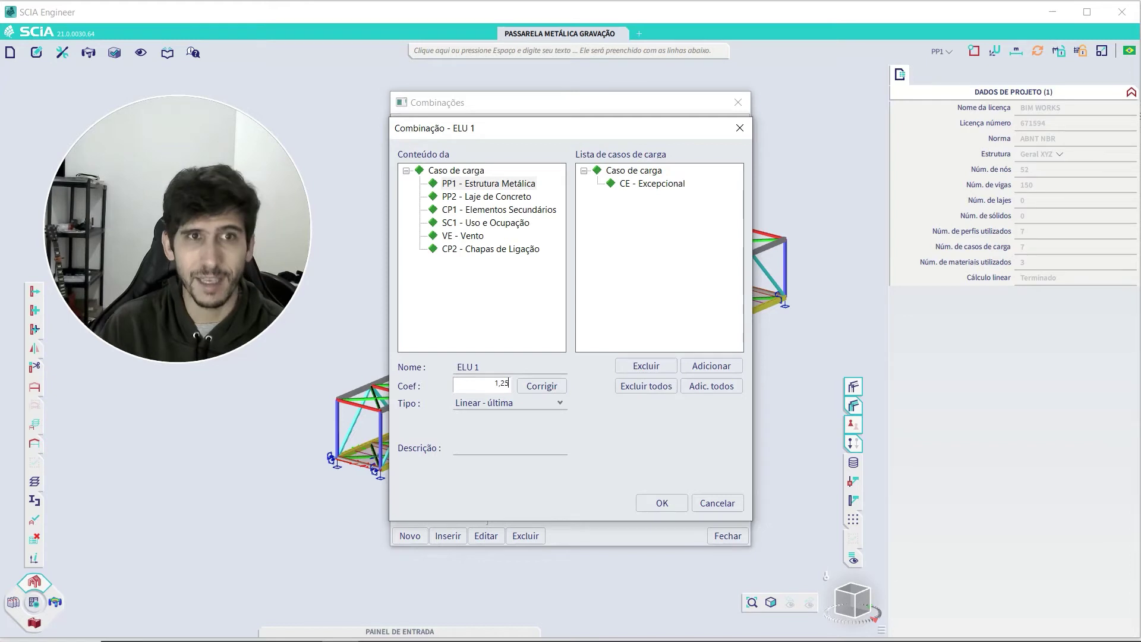
{"action": "left_click", "coordinate": [534, 386]}
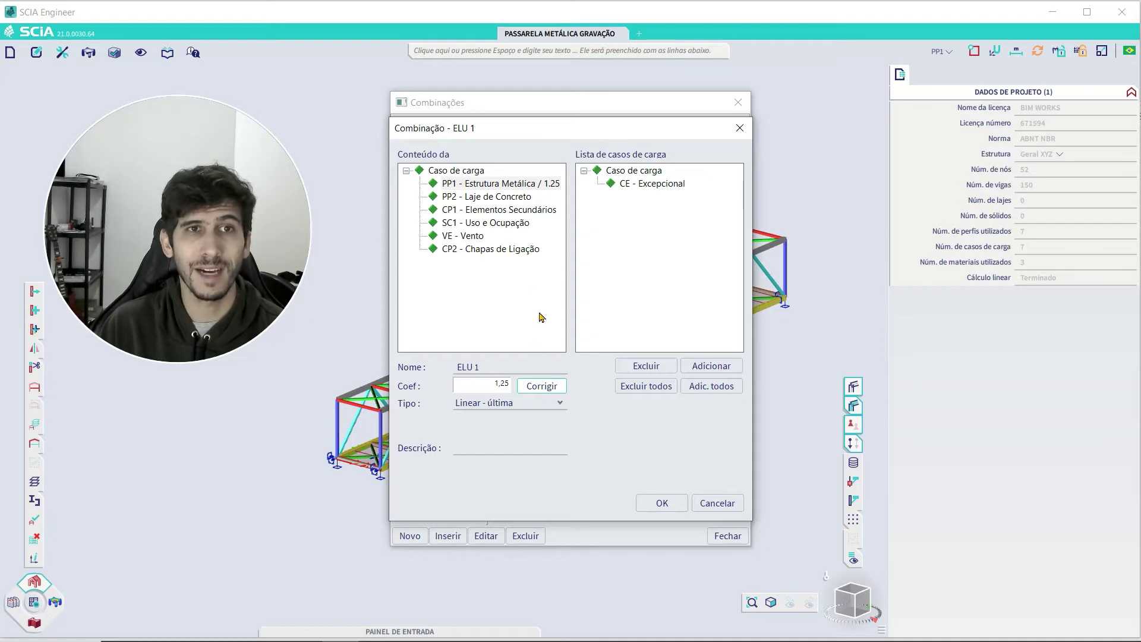
Set the coefficient of PP2 - Laje de Concreto in the ELU 1 combination to 1,4.
{"action": "double_click", "coordinate": [499, 386]}
{"action": "type", "text": "1,4"}
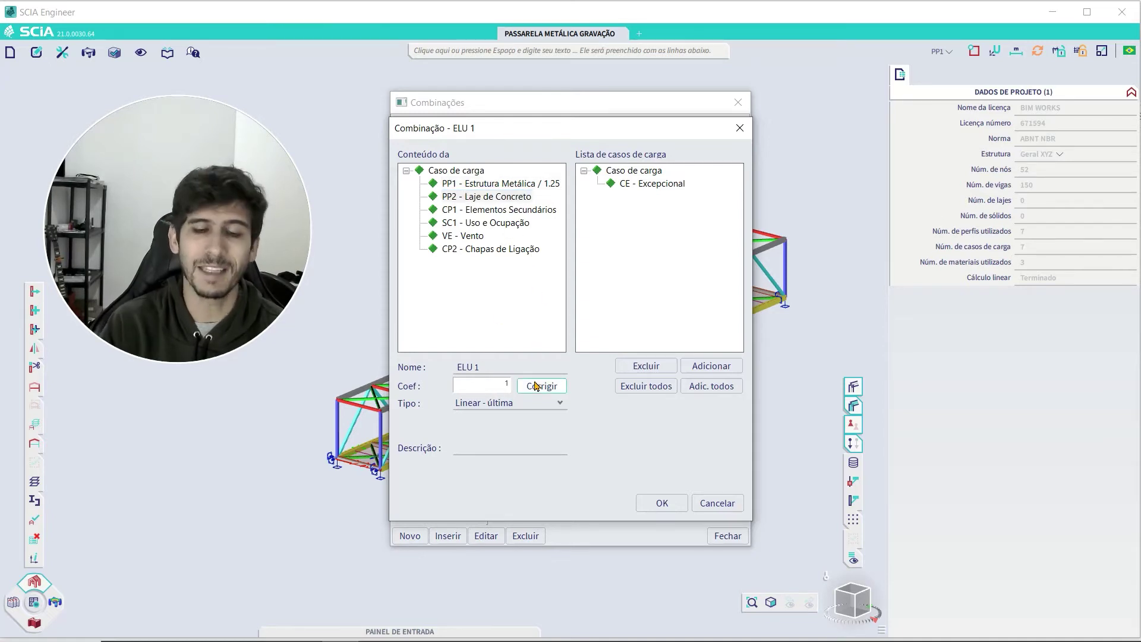
{"action": "left_click", "coordinate": [537, 386]}
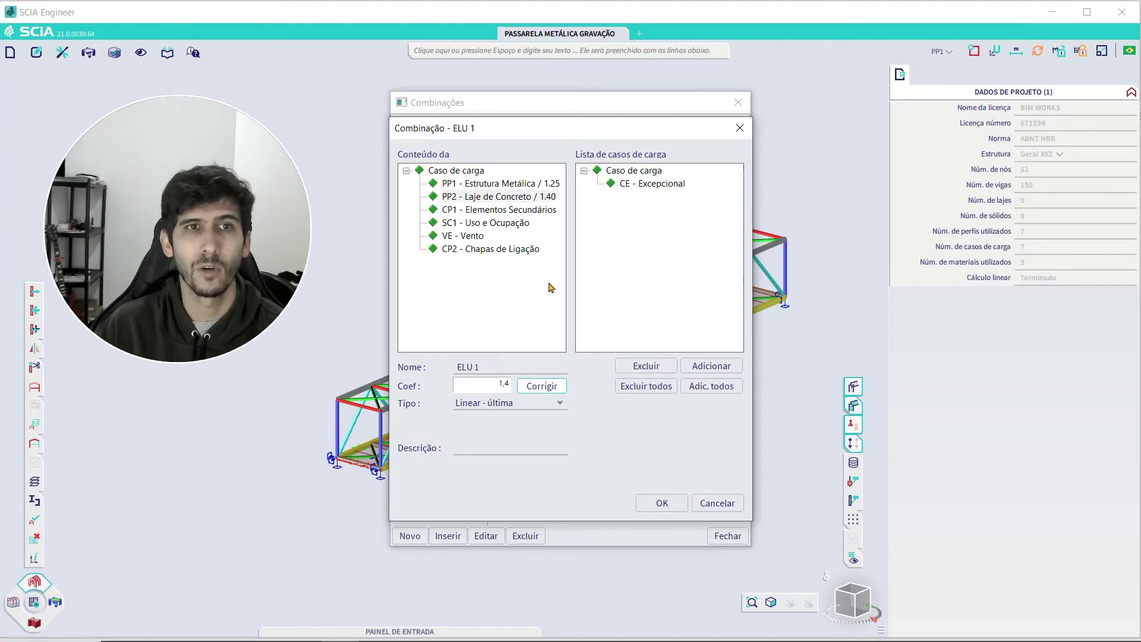
Set the coefficient of CP1 - Elementos Secundários in the ELU 1 combination to 1,25.
{"action": "left_click", "coordinate": [522, 214]}
{"action": "double_click", "coordinate": [503, 389]}
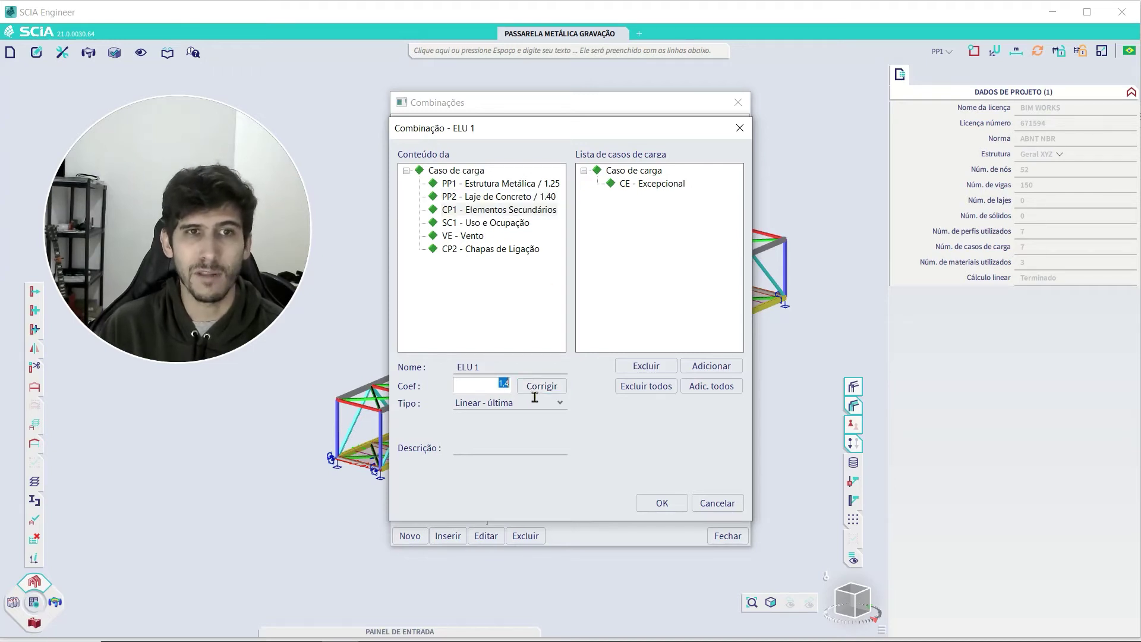
{"action": "type", "text": "1,25"}
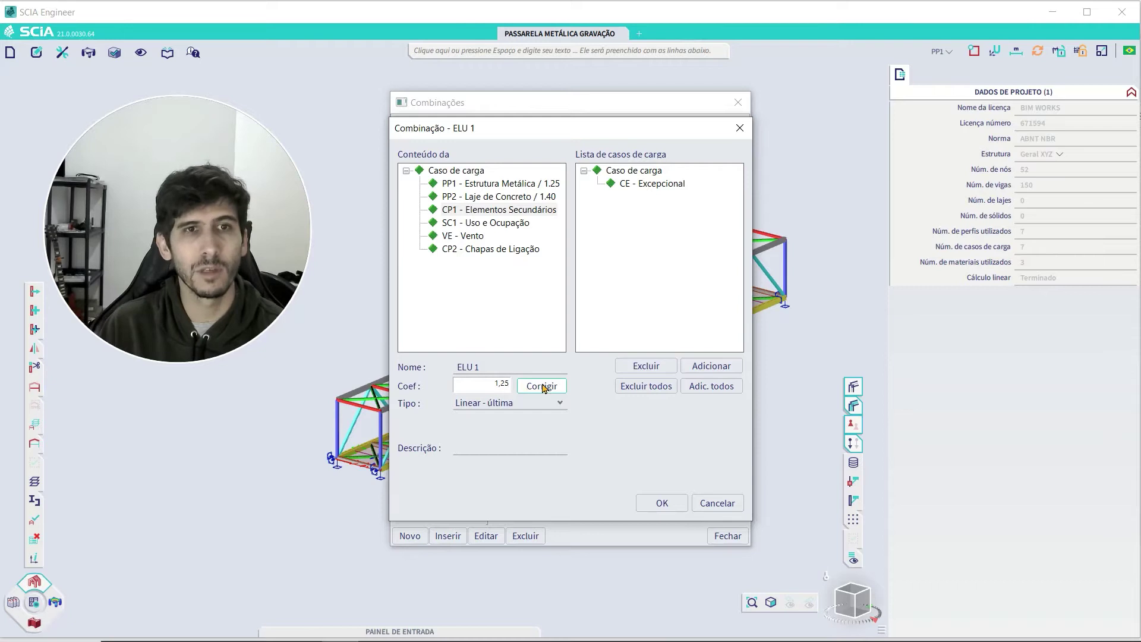
{"action": "left_click", "coordinate": [528, 391]}
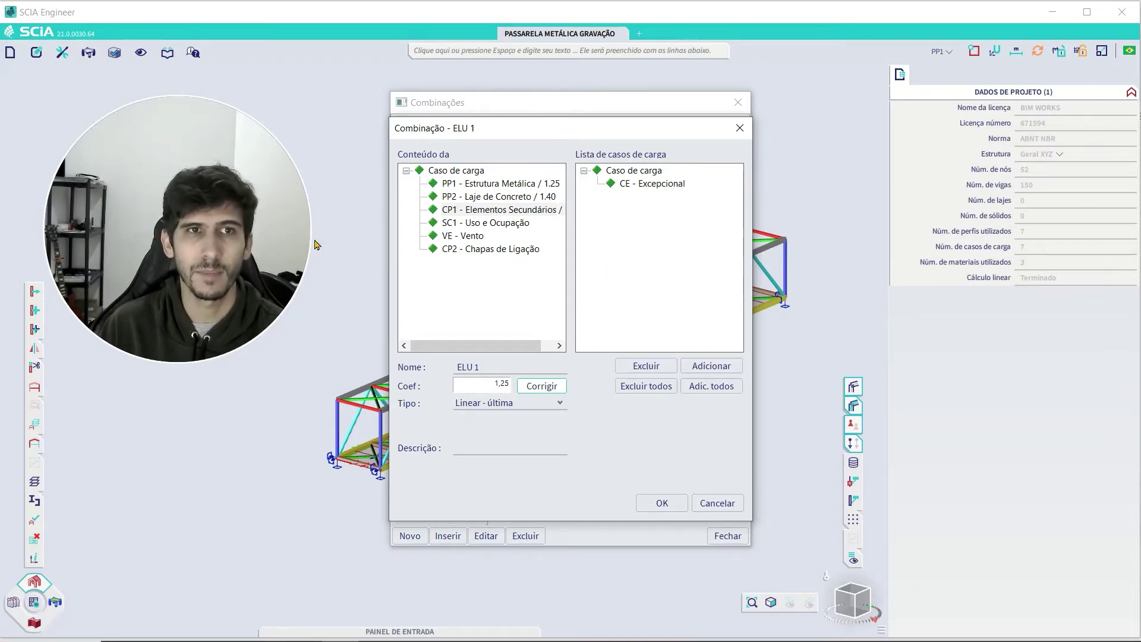
Set the coefficient of SC1 - Uso e Ocupação in the ELU 1 combination to 1,5.
{"action": "left_click_drag", "start_coordinate": [483, 345], "coordinate": [496, 346]}
{"action": "left_click", "coordinate": [482, 223]}
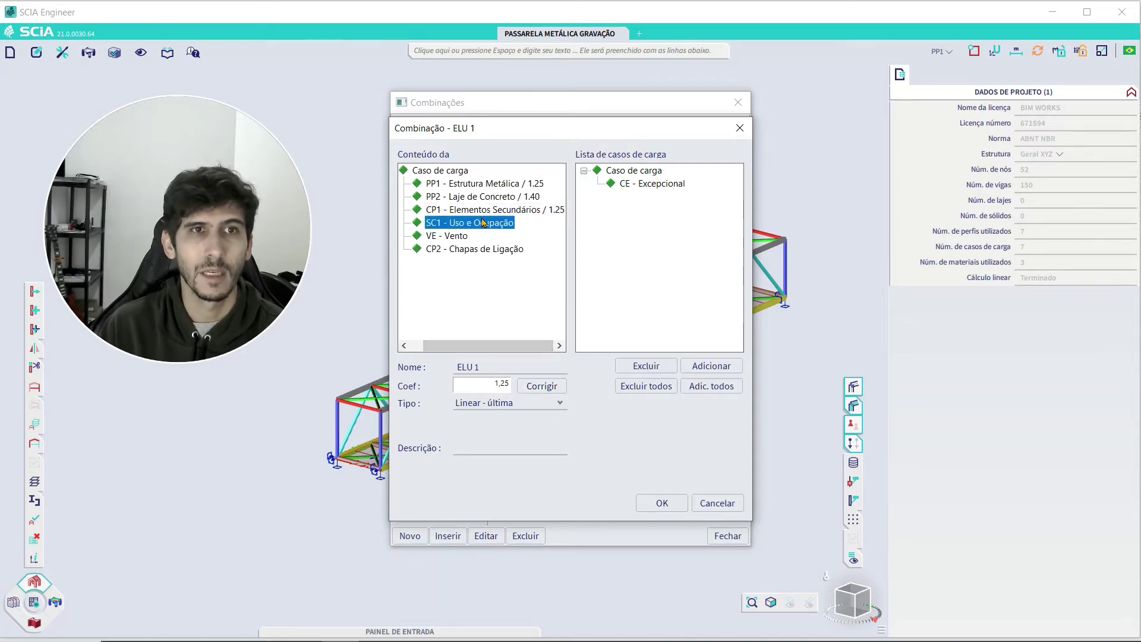
{"action": "double_click", "coordinate": [489, 388]}
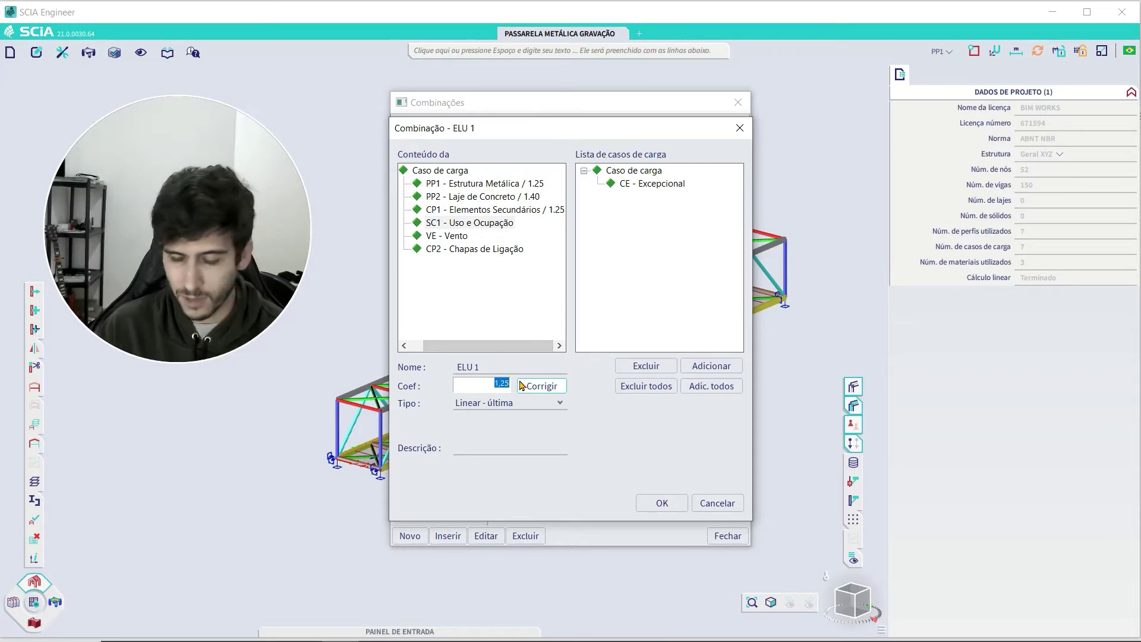
{"action": "type", "text": "1"}
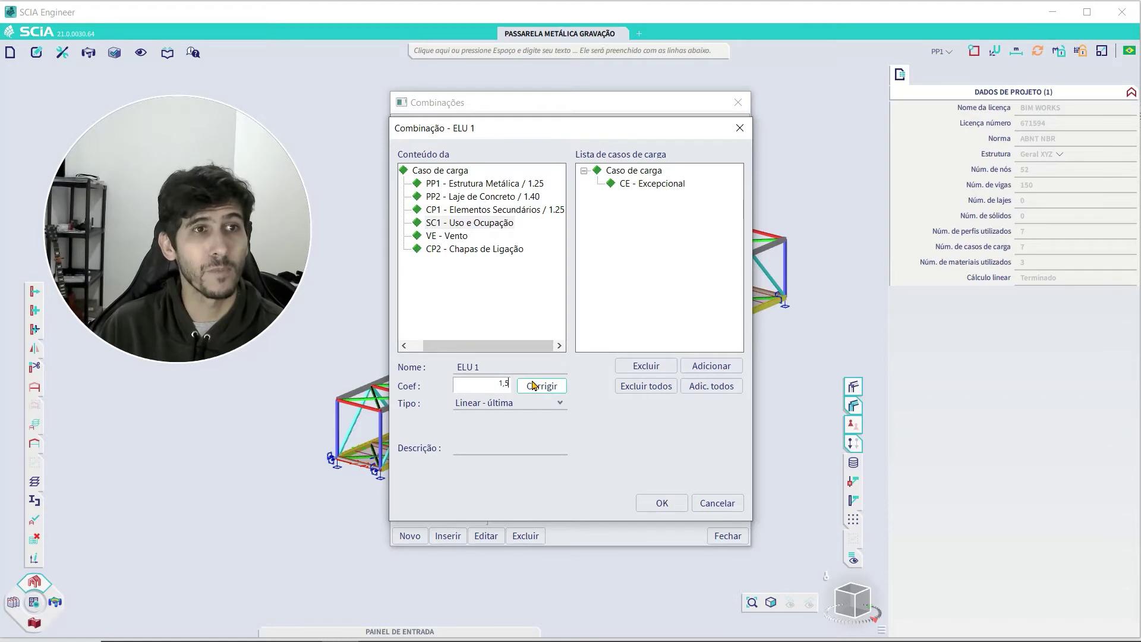
{"action": "type", "text": ",5"}
{"action": "left_click", "coordinate": [544, 385]}
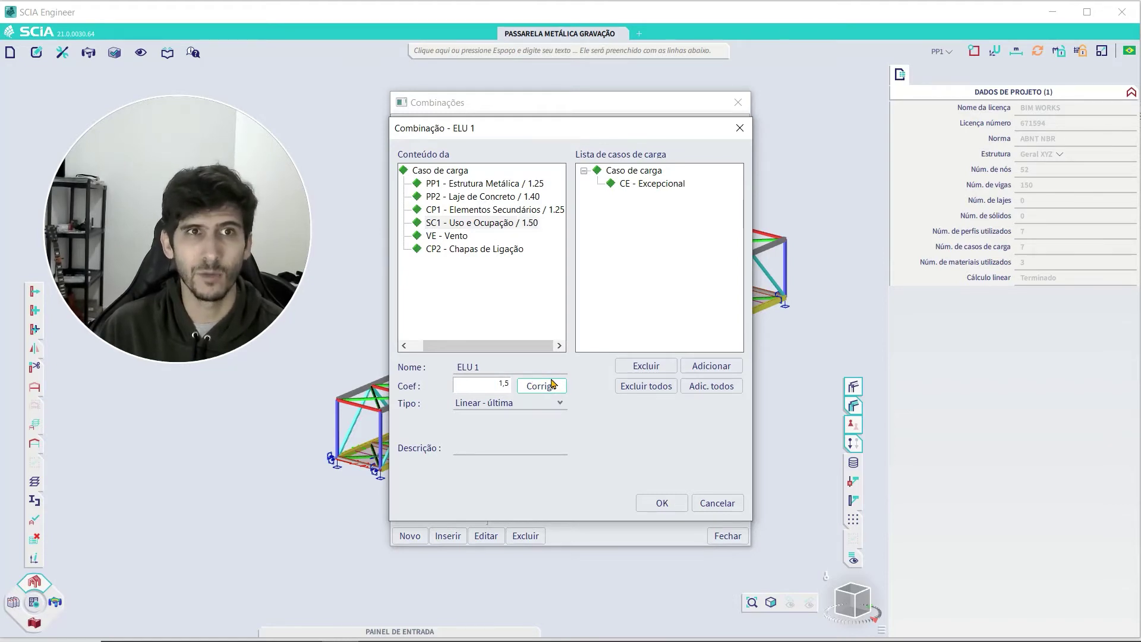
Set the coefficient of VE - Vento in the ELU 1 combination to 0,84.
{"action": "left_click", "coordinate": [463, 236]}
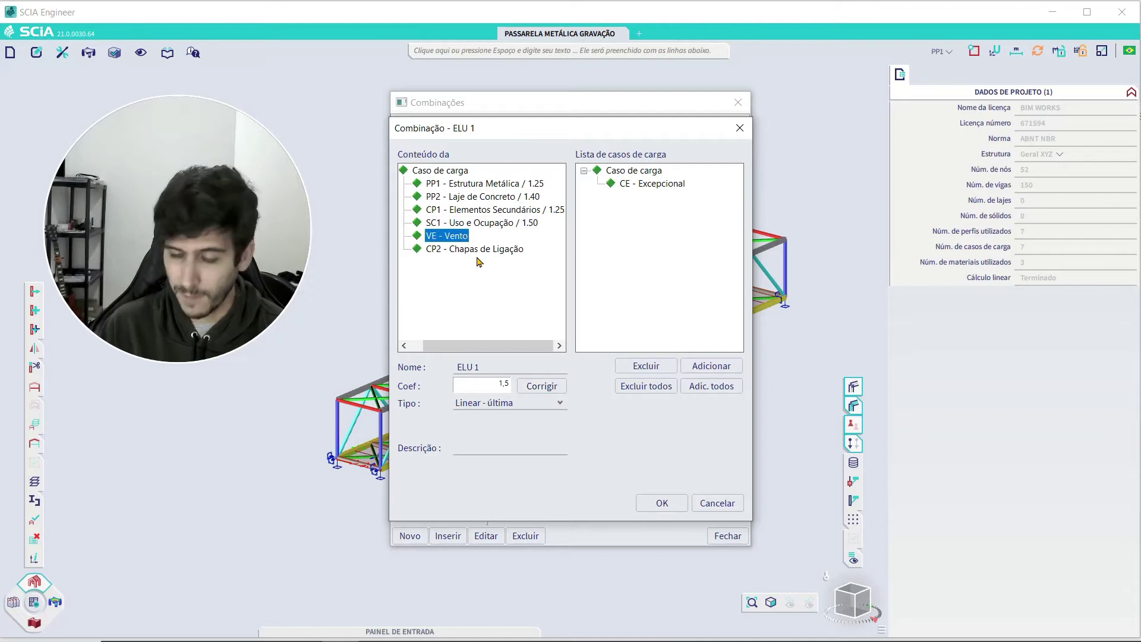
{"action": "left_click_drag", "start_coordinate": [484, 390], "coordinate": [553, 385]}
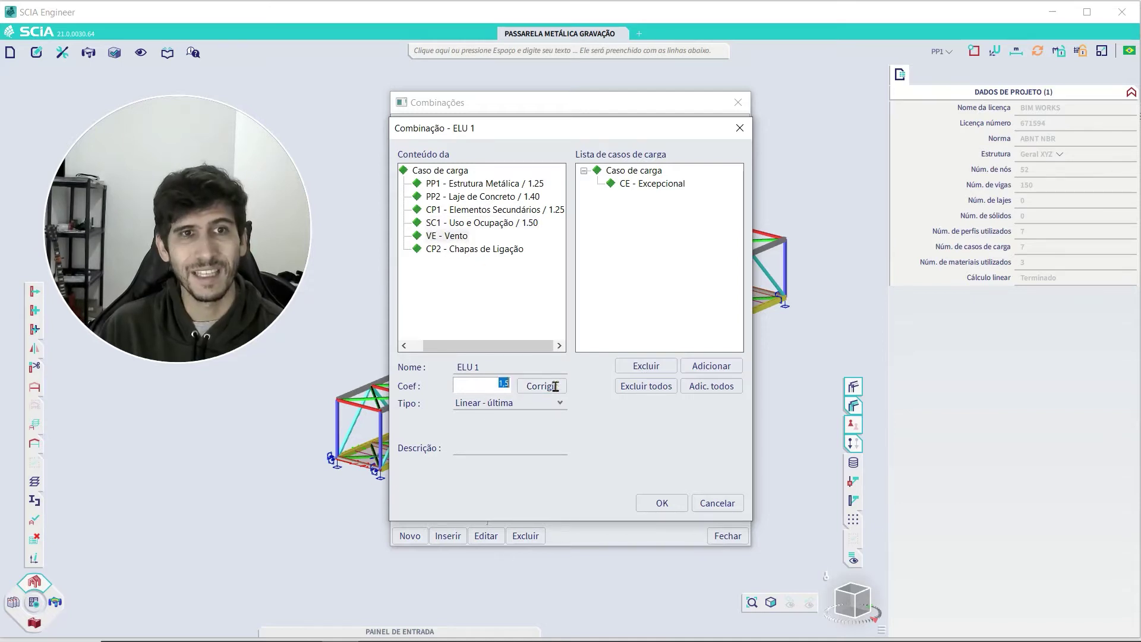
{"action": "type", "text": "1,4"}
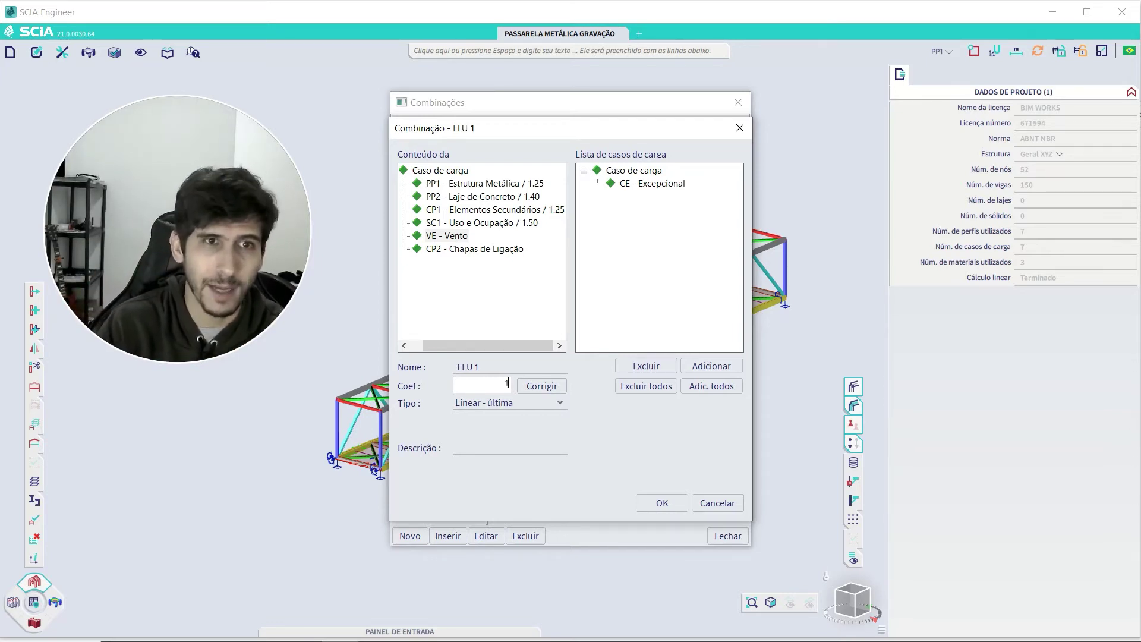
{"action": "type", "text": ",84"}
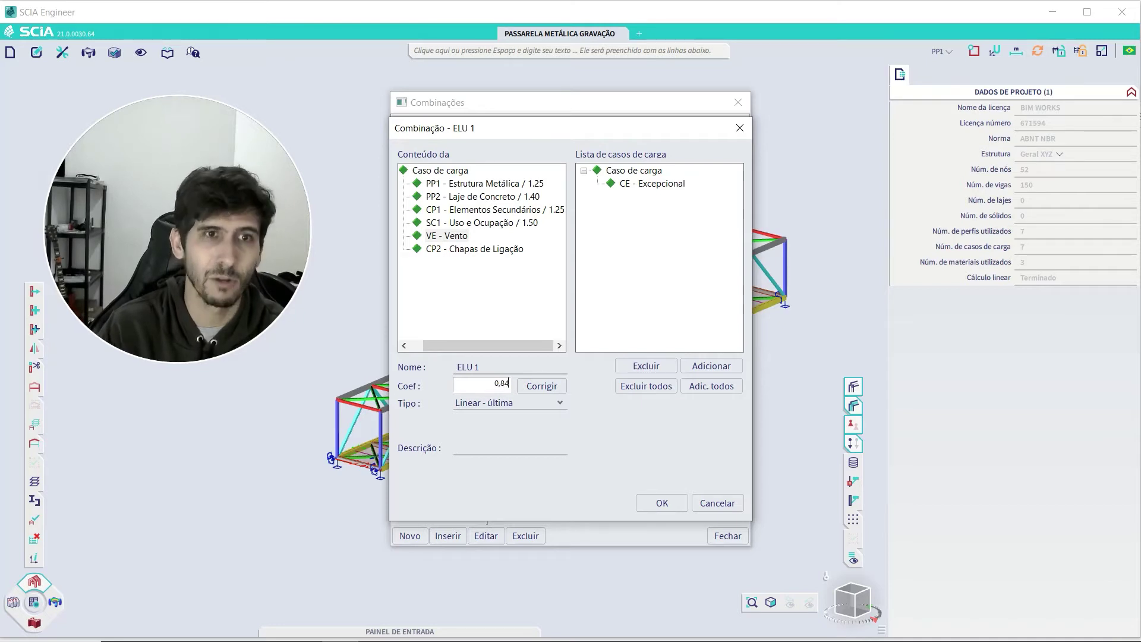
{"action": "left_click", "coordinate": [534, 384]}
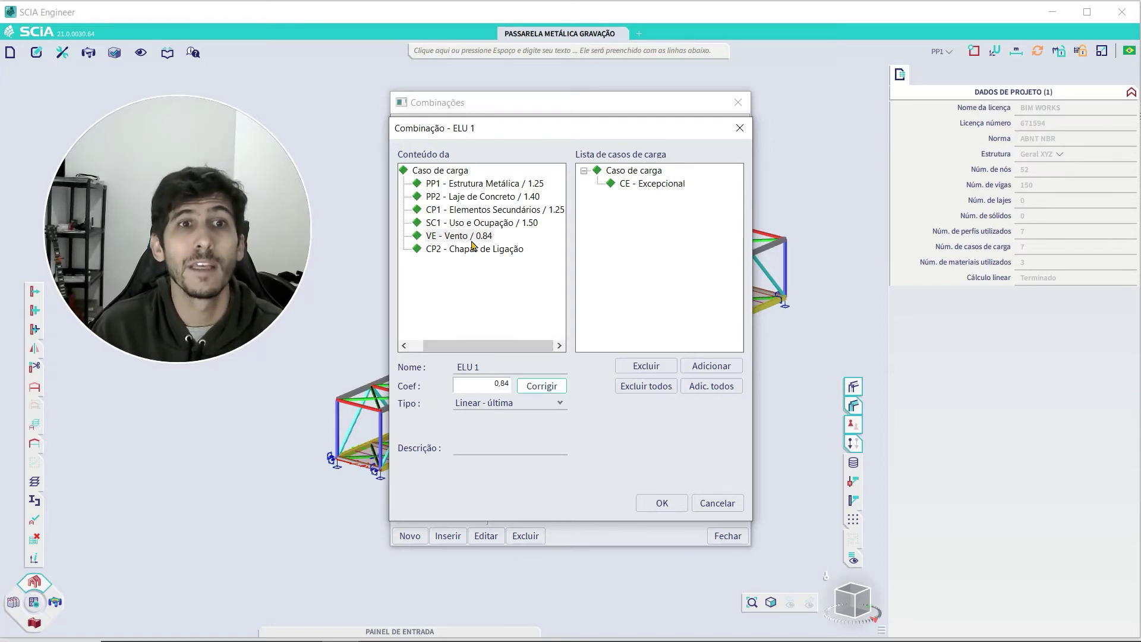
Set the coefficient of CP2 - Chapas de Ligação to 1,25 and accept the ELU 1 combination.
{"action": "left_click", "coordinate": [503, 249]}
{"action": "key", "text": "Tab"}
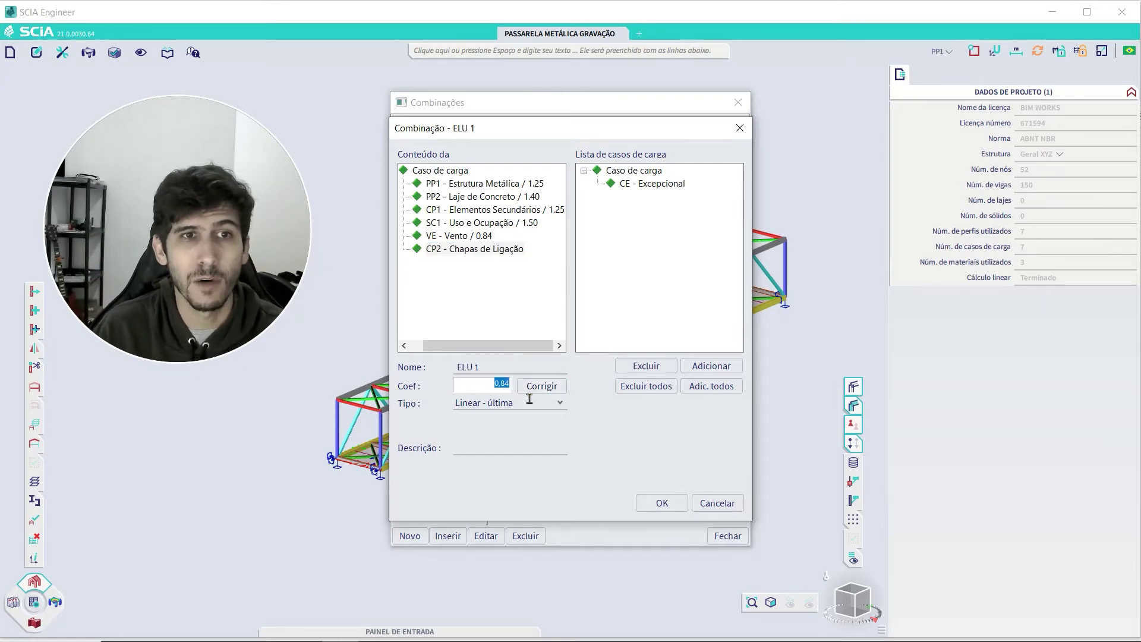
{"action": "type", "text": "1,25"}
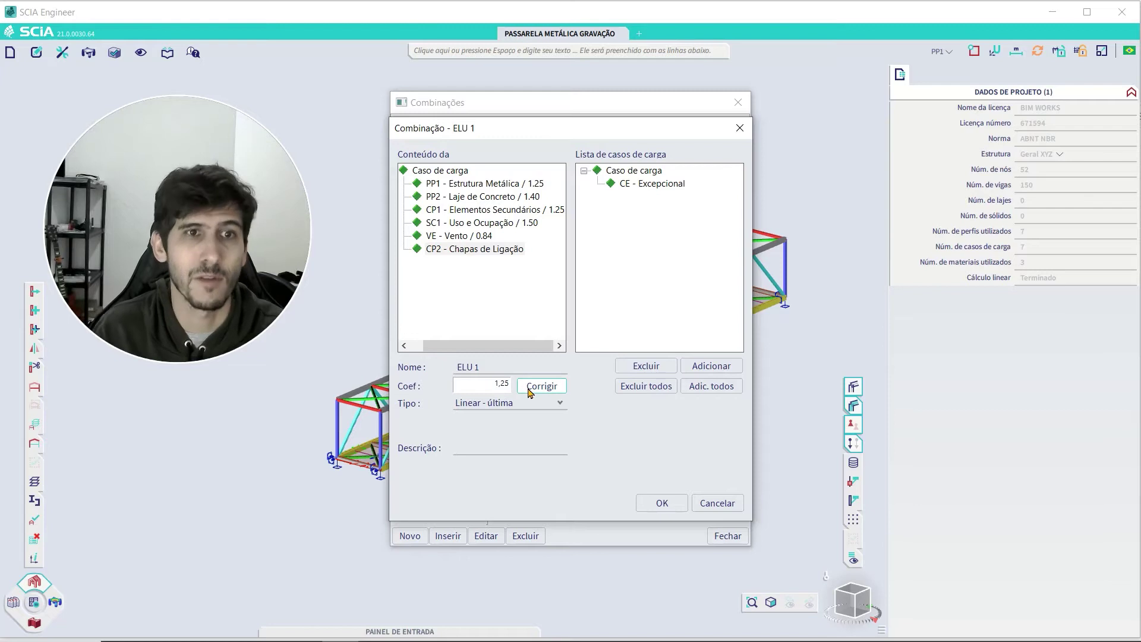
{"action": "left_click", "coordinate": [529, 388]}
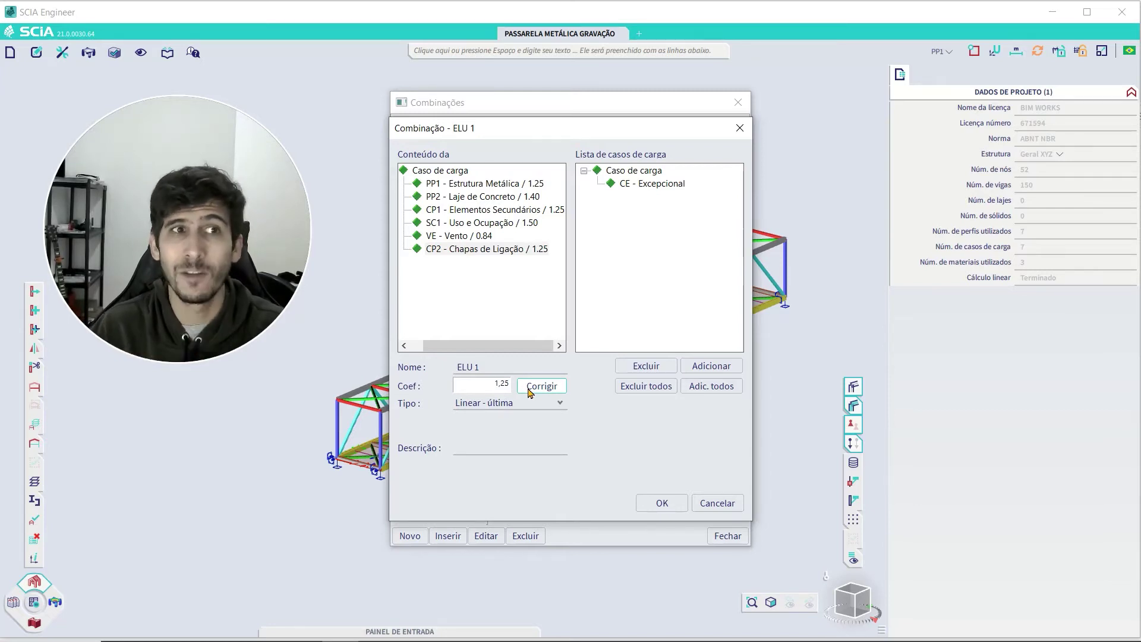
{"action": "left_click", "coordinate": [661, 503]}
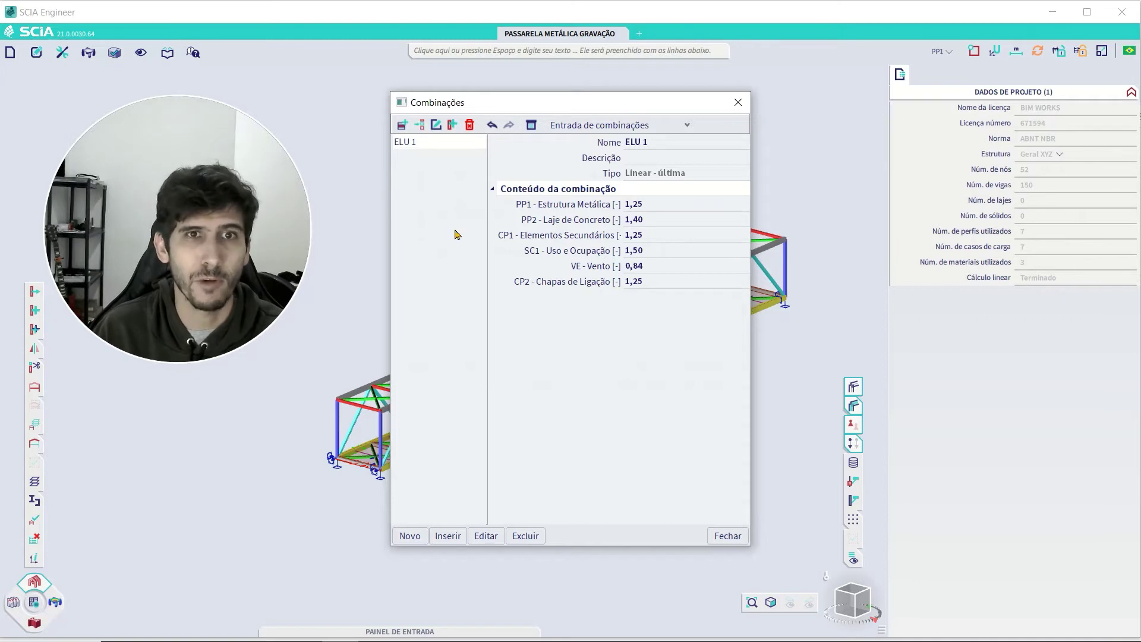
Duplicate the ELU 1 combination and set the VE - Vento coefficient in the copy to 1,4.
{"action": "double_click", "coordinate": [408, 143]}
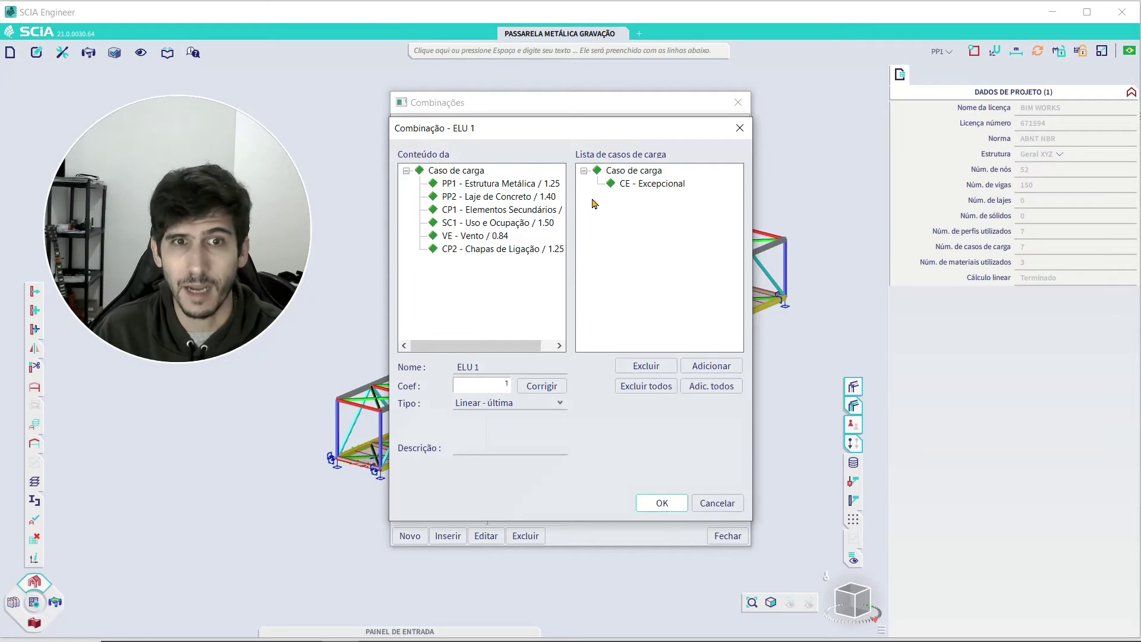
{"action": "left_click", "coordinate": [739, 128]}
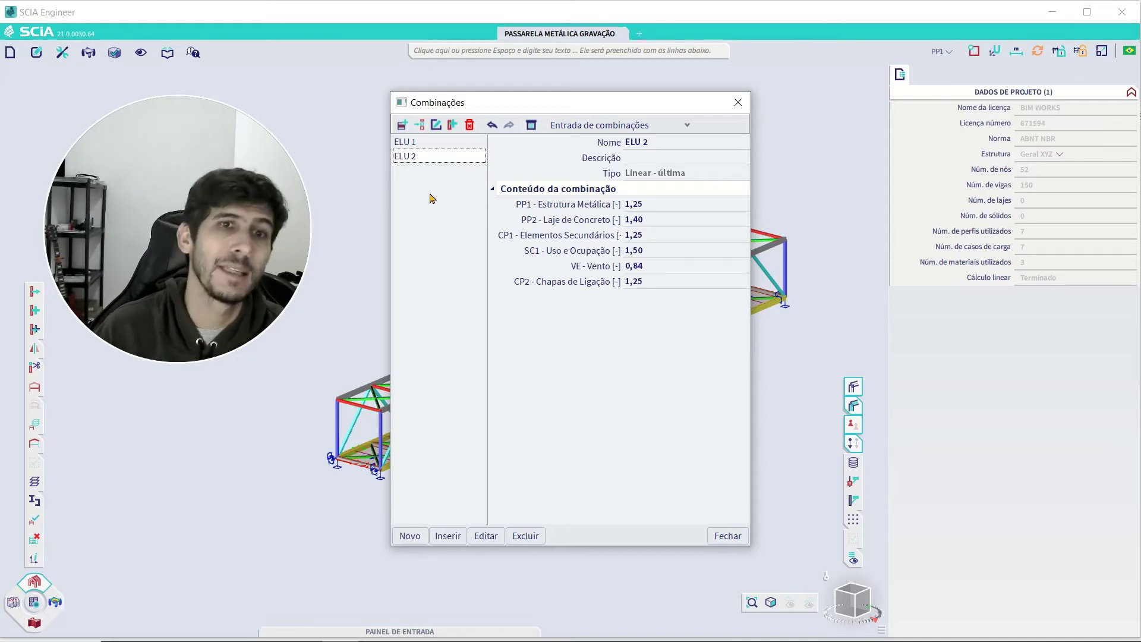
{"action": "left_click", "coordinate": [634, 266]}
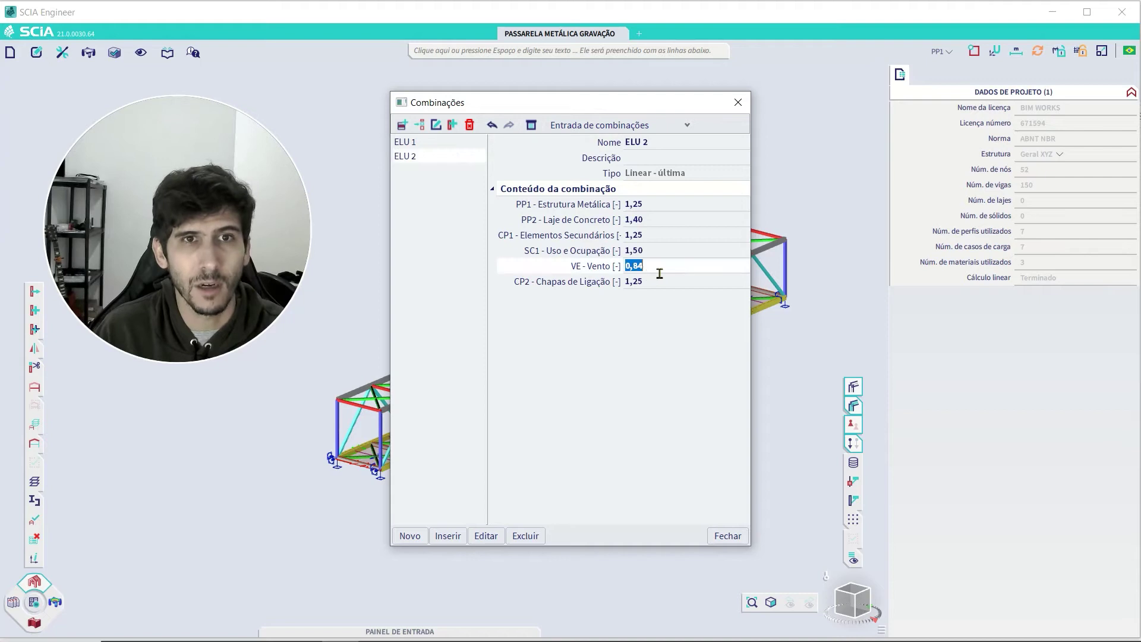
{"action": "type", "text": "1,4"}
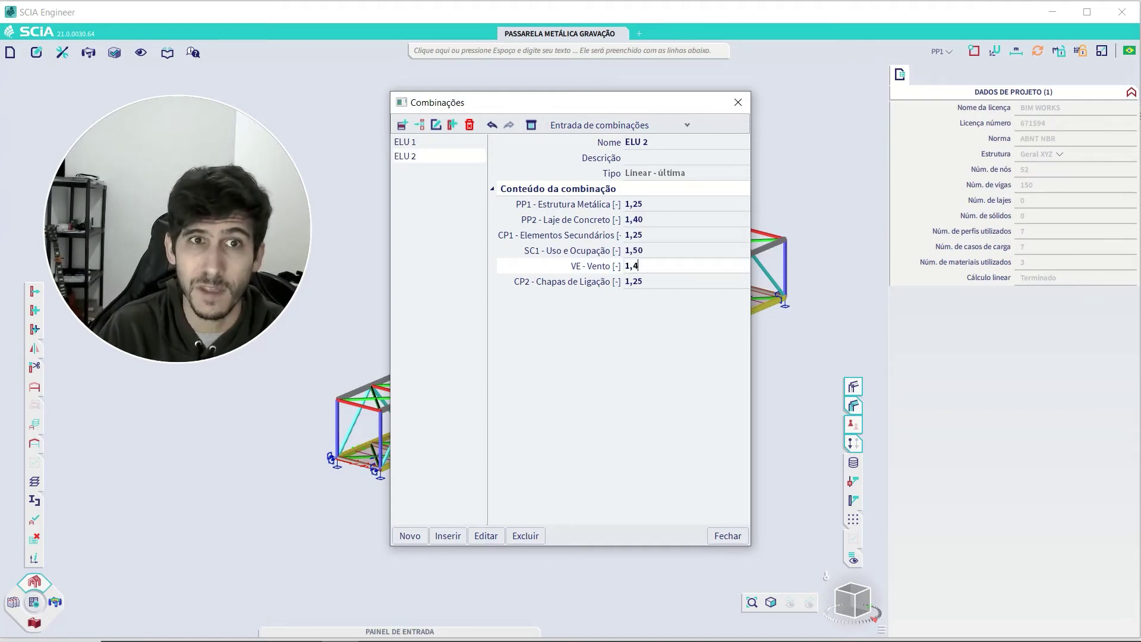
{"action": "key", "text": "Return"}
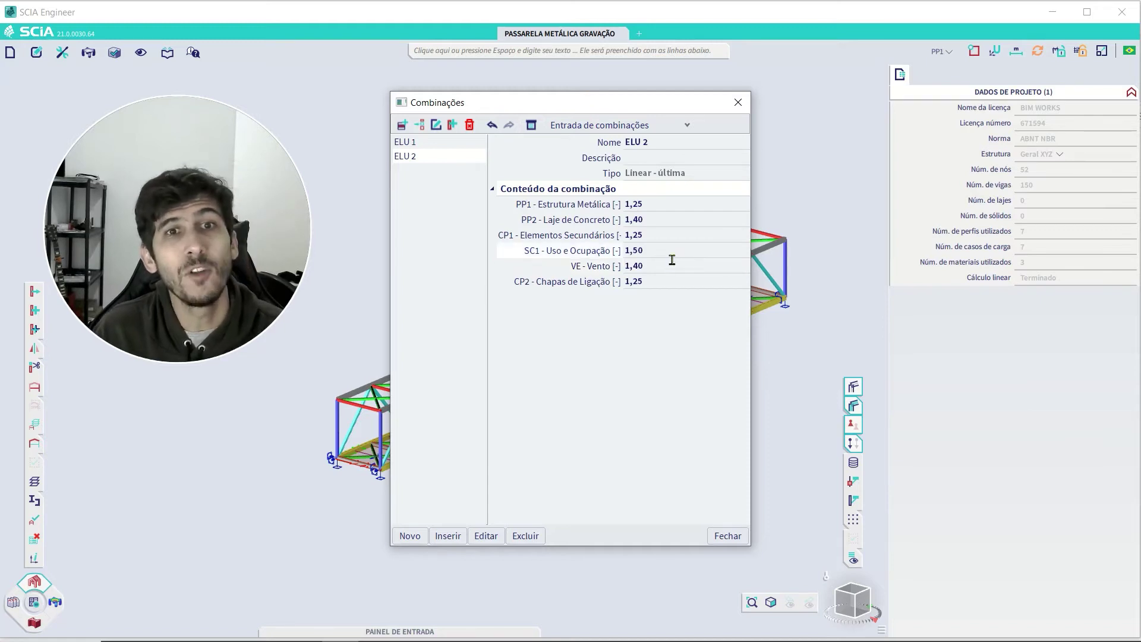
Set the coefficient of SC1 - Uso e Ocupação in the ELU 2 combination to 0,9.
{"action": "key", "text": "Up"}
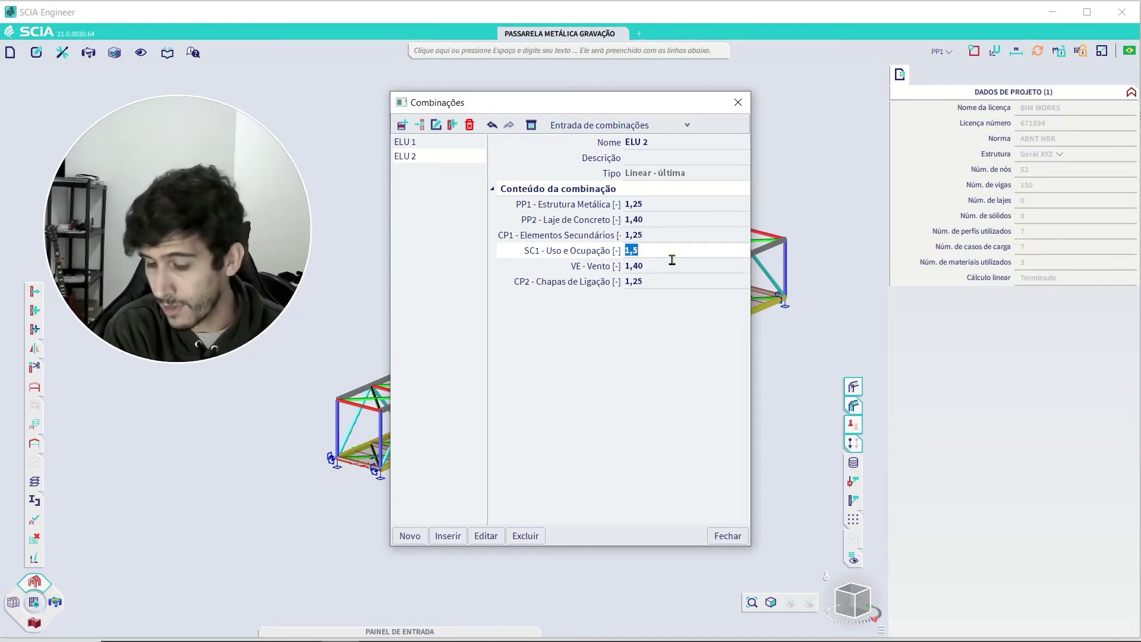
{"action": "type", "text": "0"}
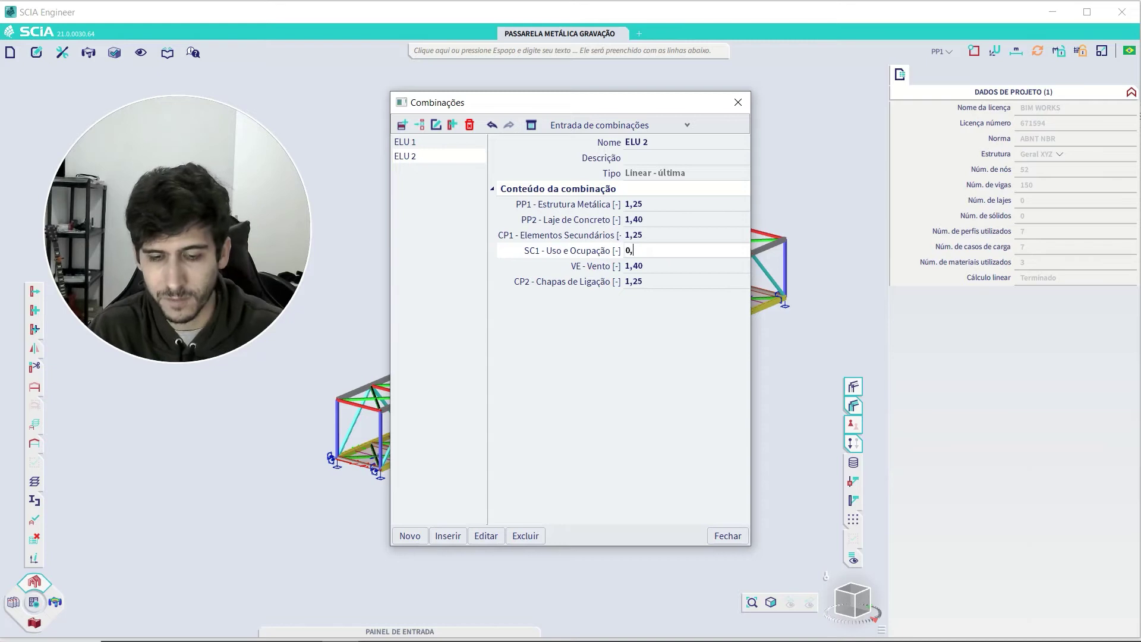
{"action": "type", "text": ",9"}
{"action": "key", "text": "Return"}
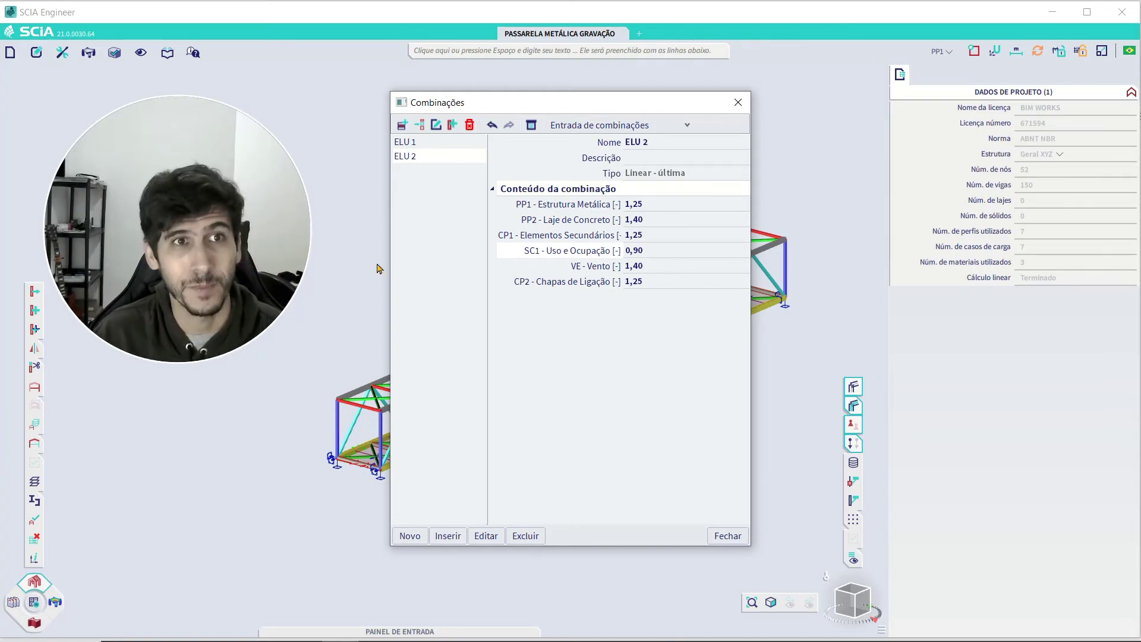
Duplicate the ELU 2 combination and remove the VE - Vento load case from the copy.
{"action": "left_click", "coordinate": [421, 231]}
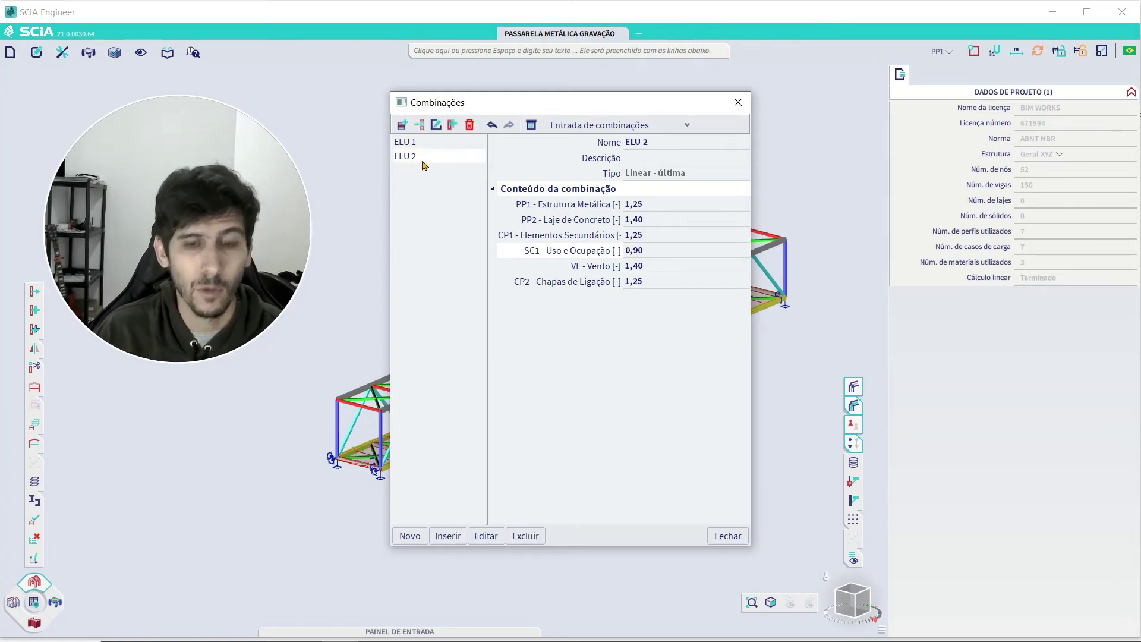
{"action": "left_click", "coordinate": [441, 201]}
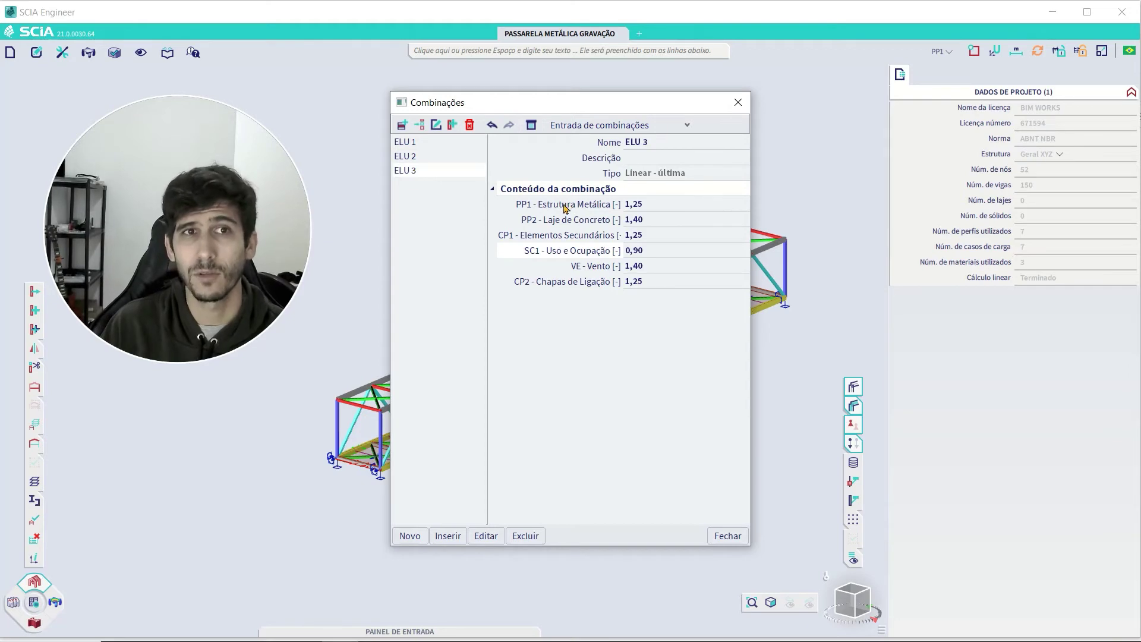
{"action": "double_click", "coordinate": [415, 172]}
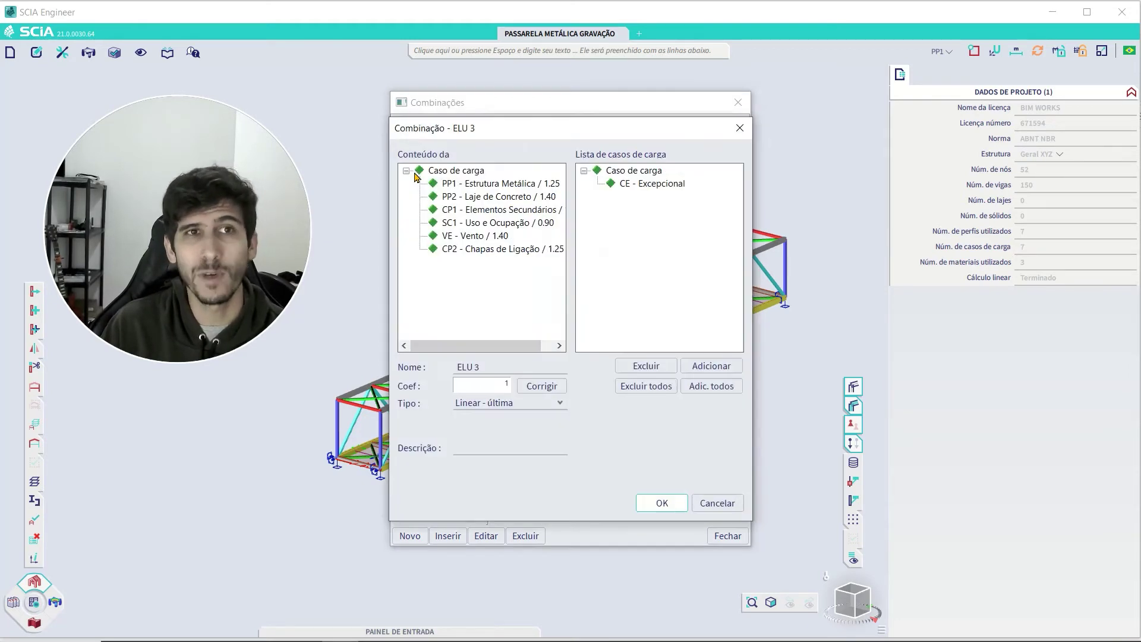
{"action": "double_click", "coordinate": [485, 237]}
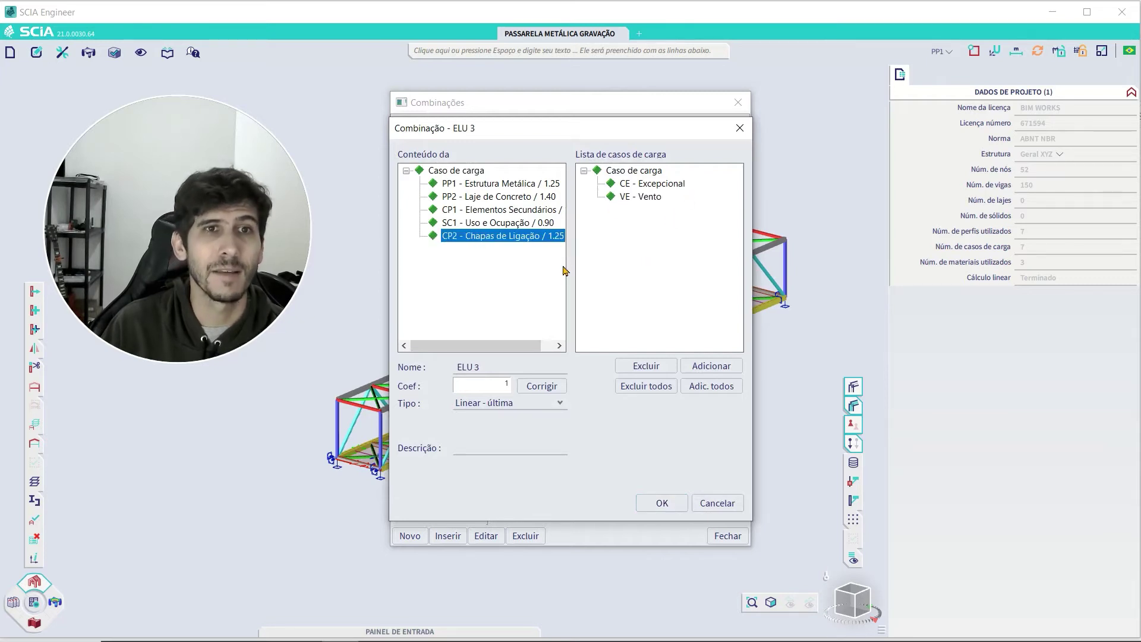
Set the coefficient of SC1 - Uso e Ocupação to 1,5 and accept the ELU 3 combination.
{"action": "left_click", "coordinate": [532, 229]}
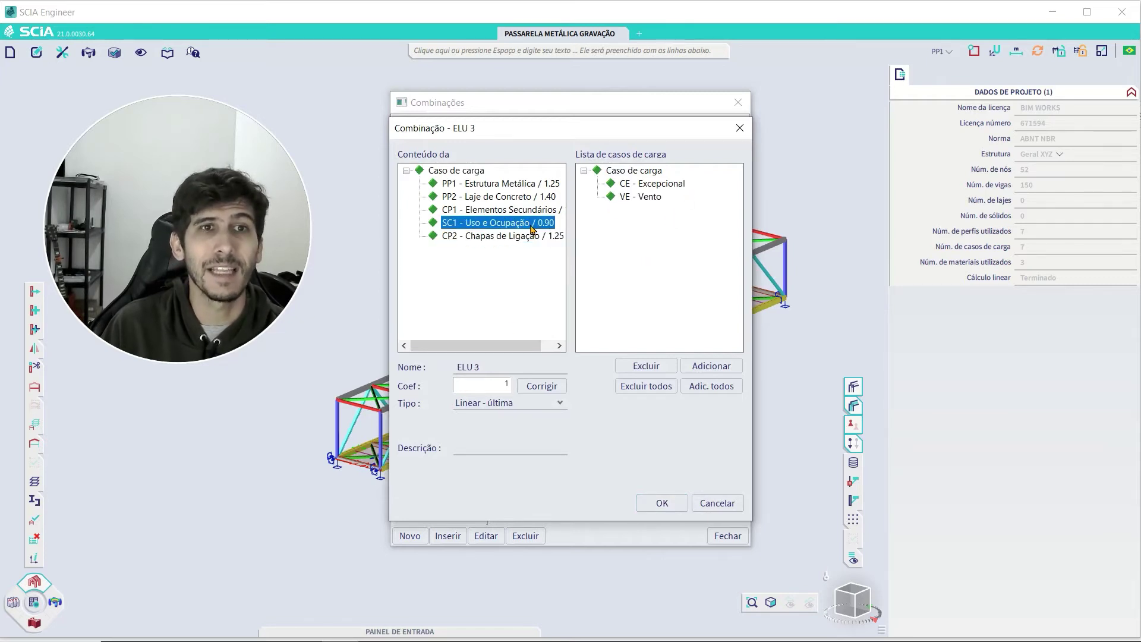
{"action": "double_click", "coordinate": [503, 385]}
{"action": "type", "text": "1,5"}
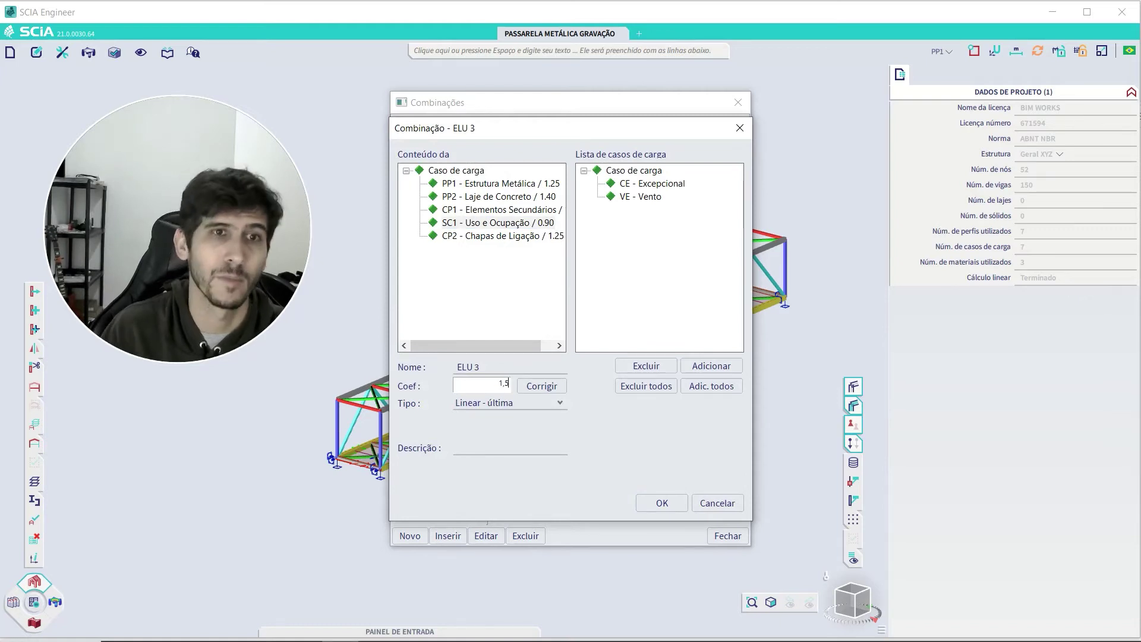
{"action": "left_click", "coordinate": [552, 387]}
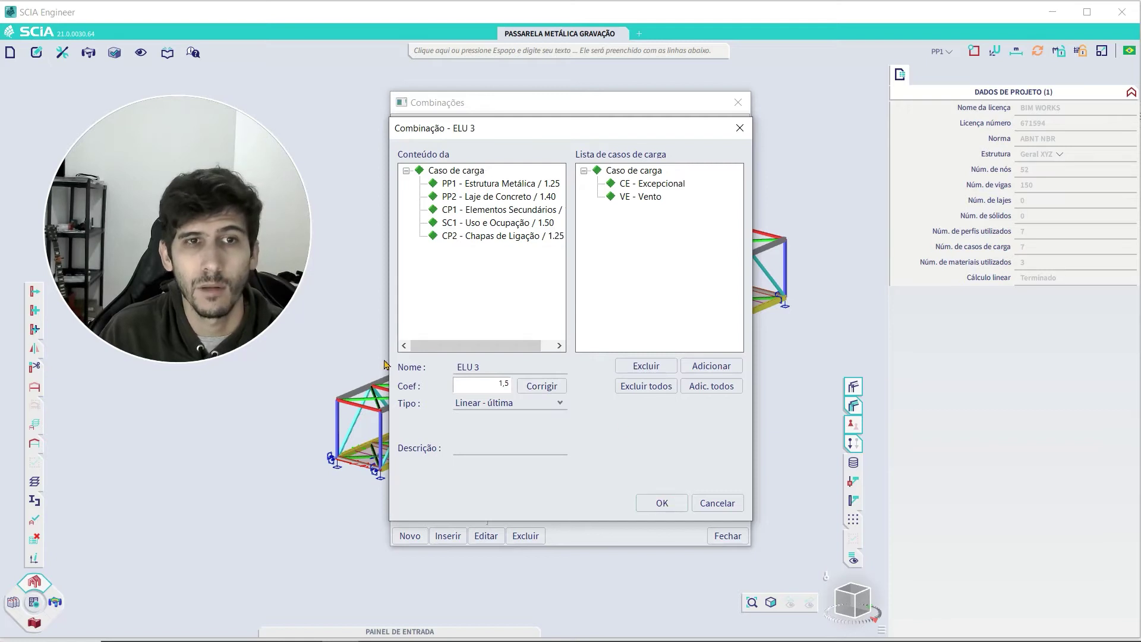
{"action": "left_click", "coordinate": [648, 503]}
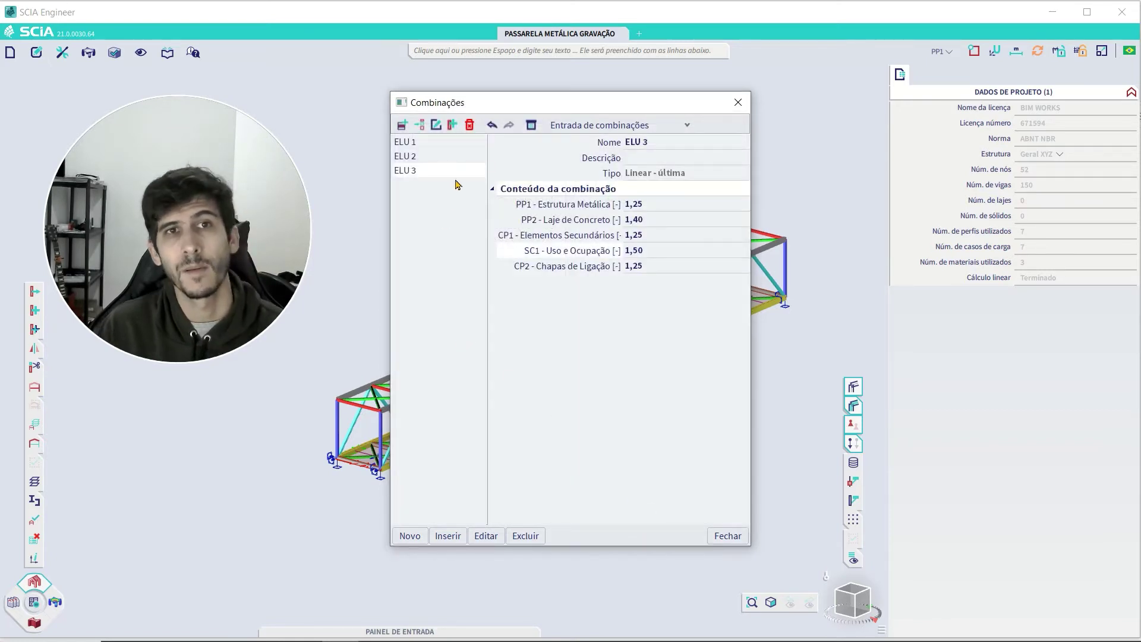
Set the description of the ELU 1 combination to "SC1 Principal Variável" and accept it.
{"action": "double_click", "coordinate": [415, 144]}
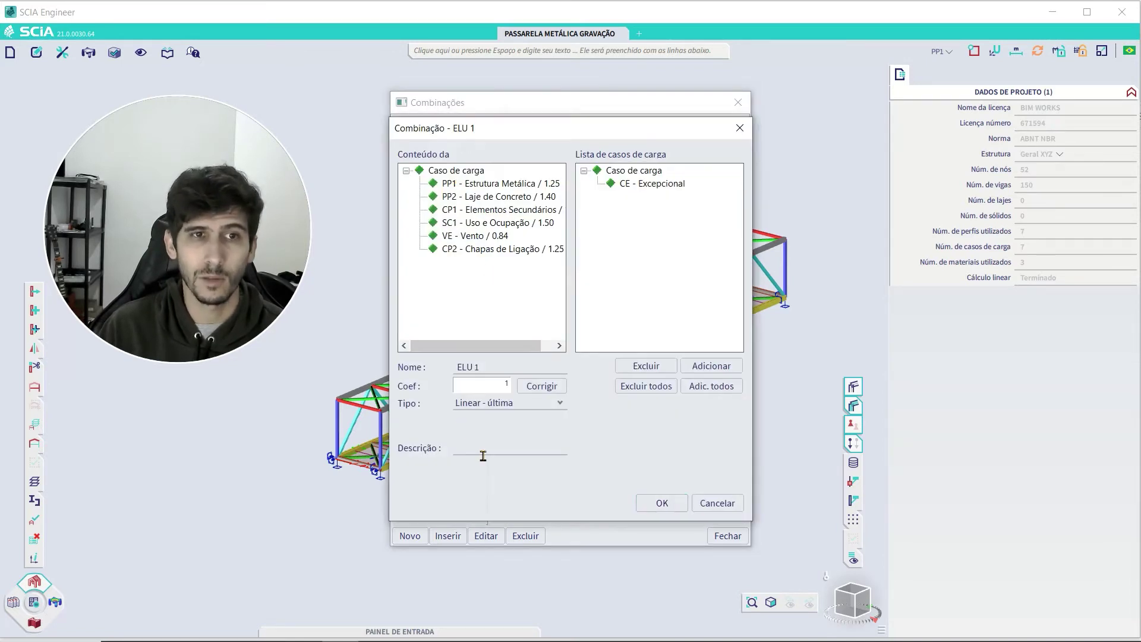
{"action": "left_click", "coordinate": [499, 456]}
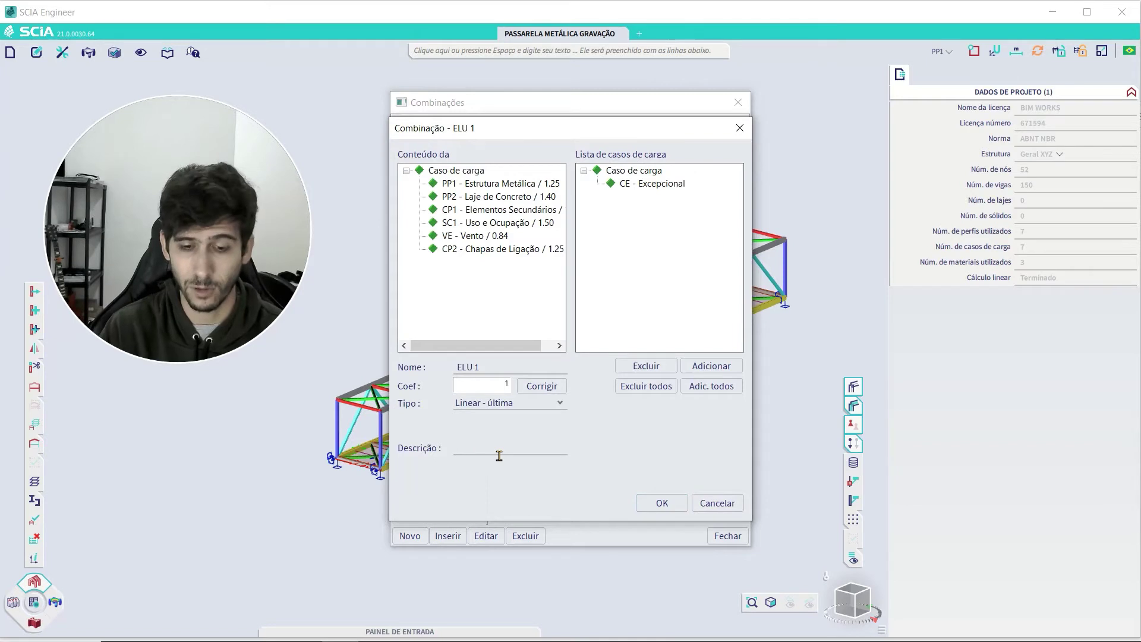
{"action": "type", "text": "sc1"}
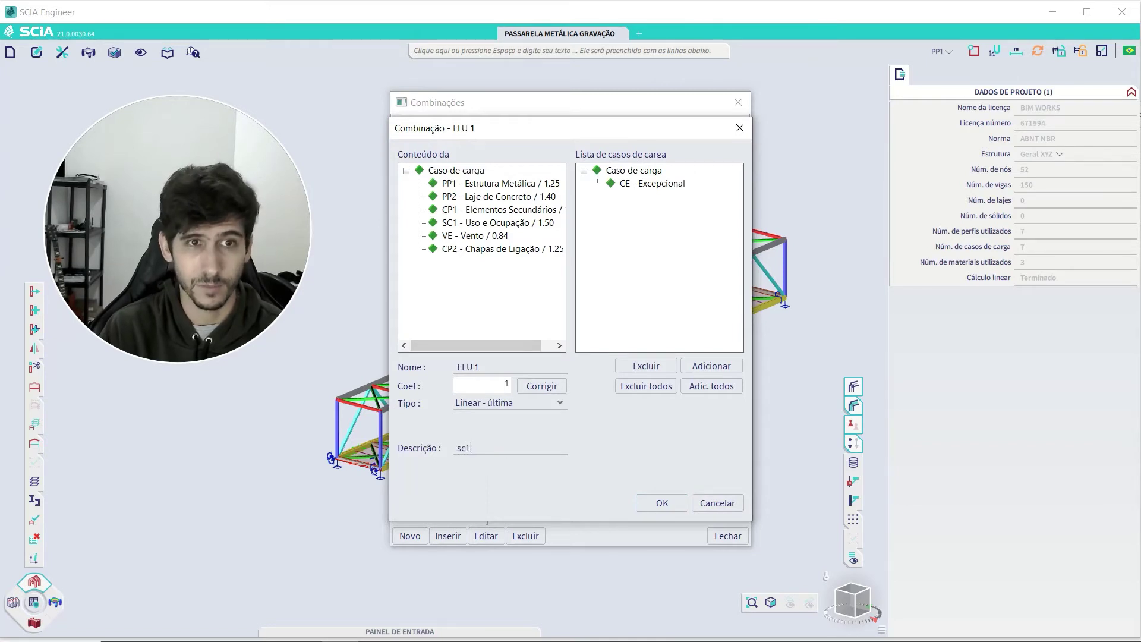
{"action": "key", "text": "BackSpace"}
{"action": "key", "text": "BackSpace"}
{"action": "key", "text": "BackSpace"}
{"action": "type", "text": "SC1"}
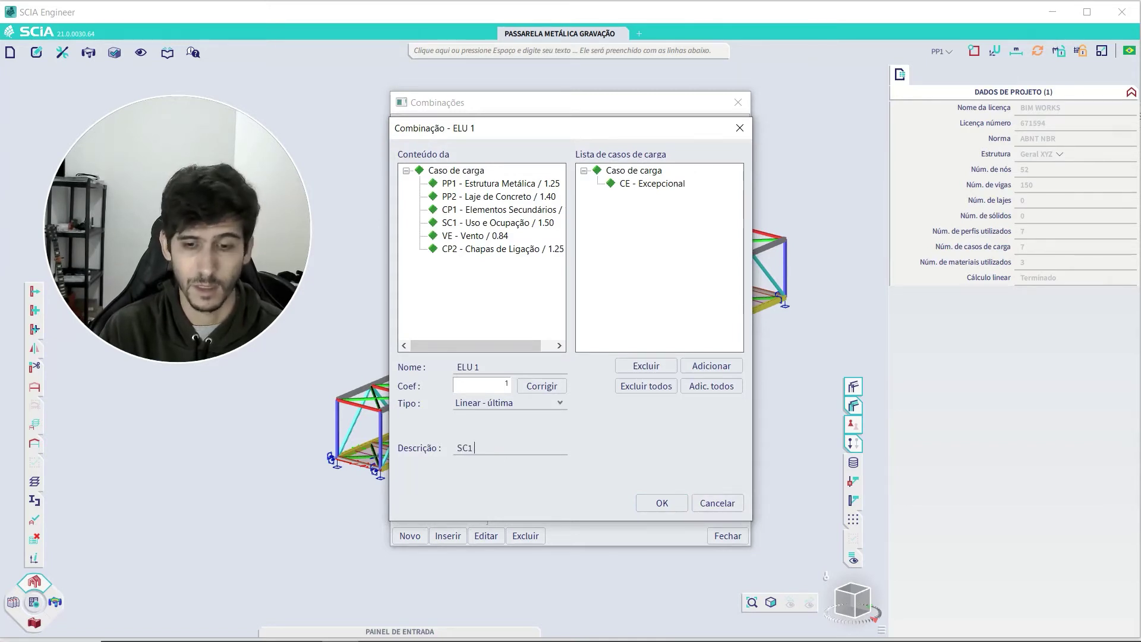
{"action": "type", "text": " Pri"}
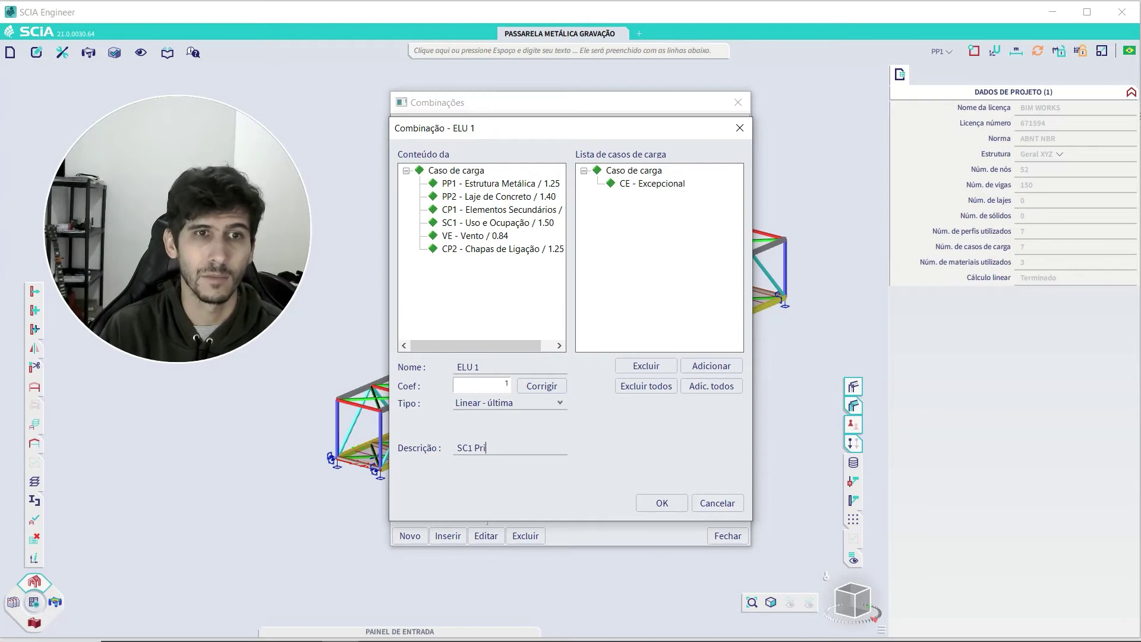
{"action": "type", "text": "nncipal V"}
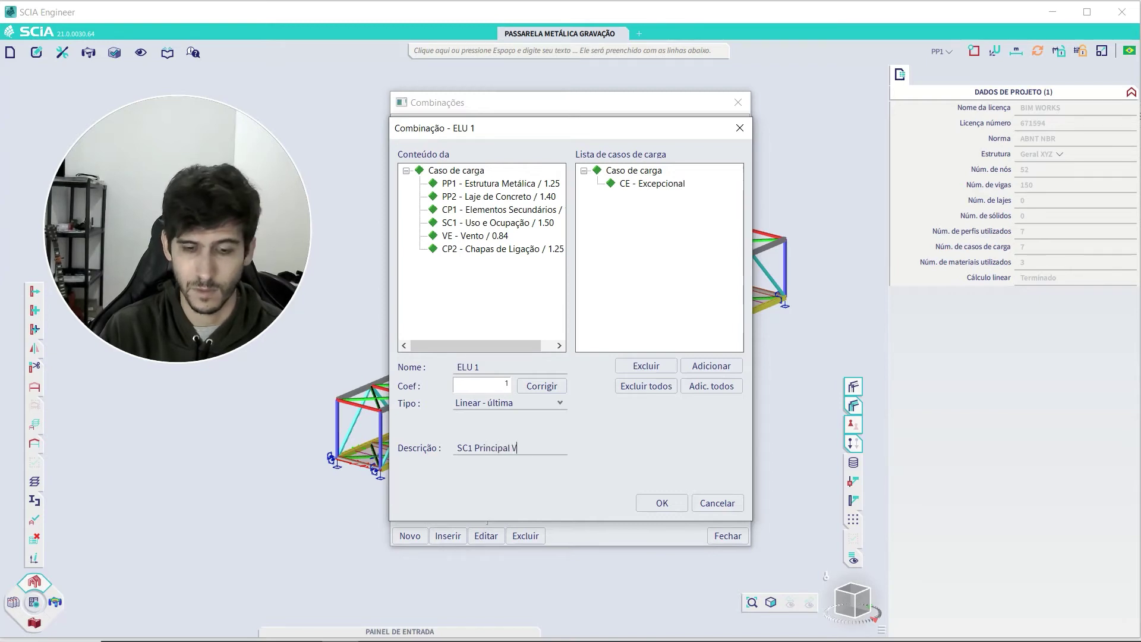
{"action": "type", "text": "ari"}
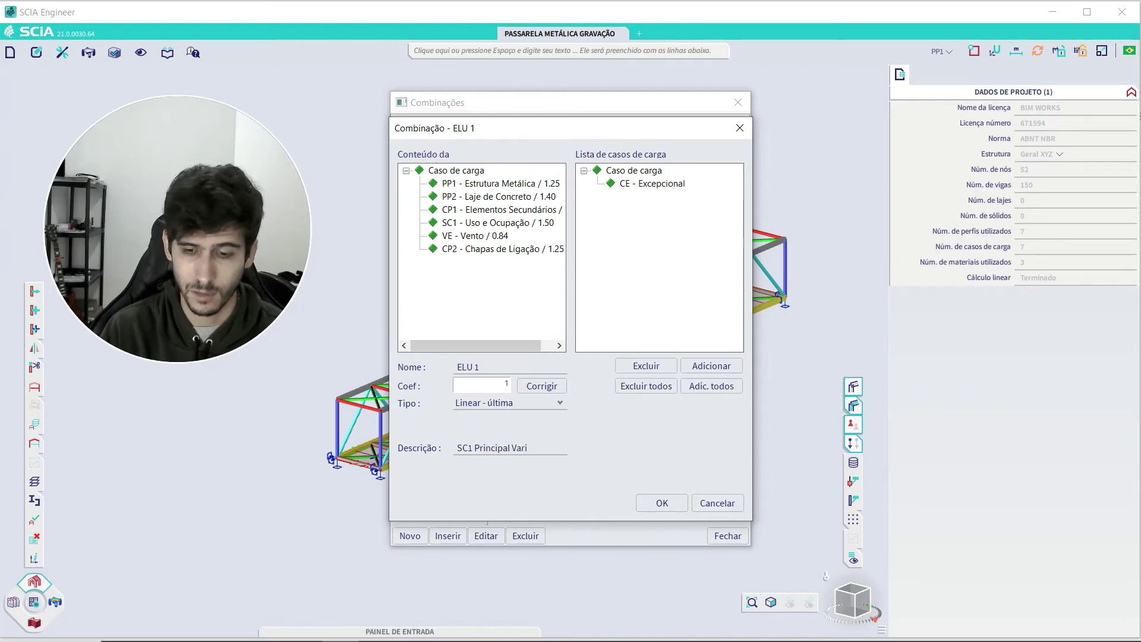
{"action": "type", "text": "ável"}
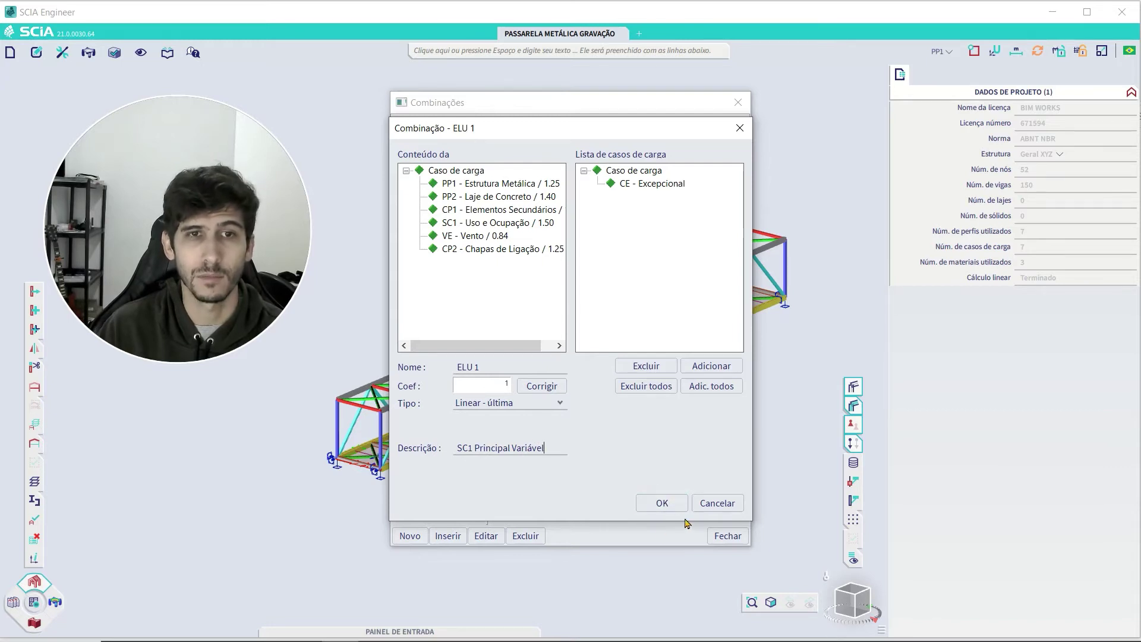
{"action": "left_click", "coordinate": [672, 504]}
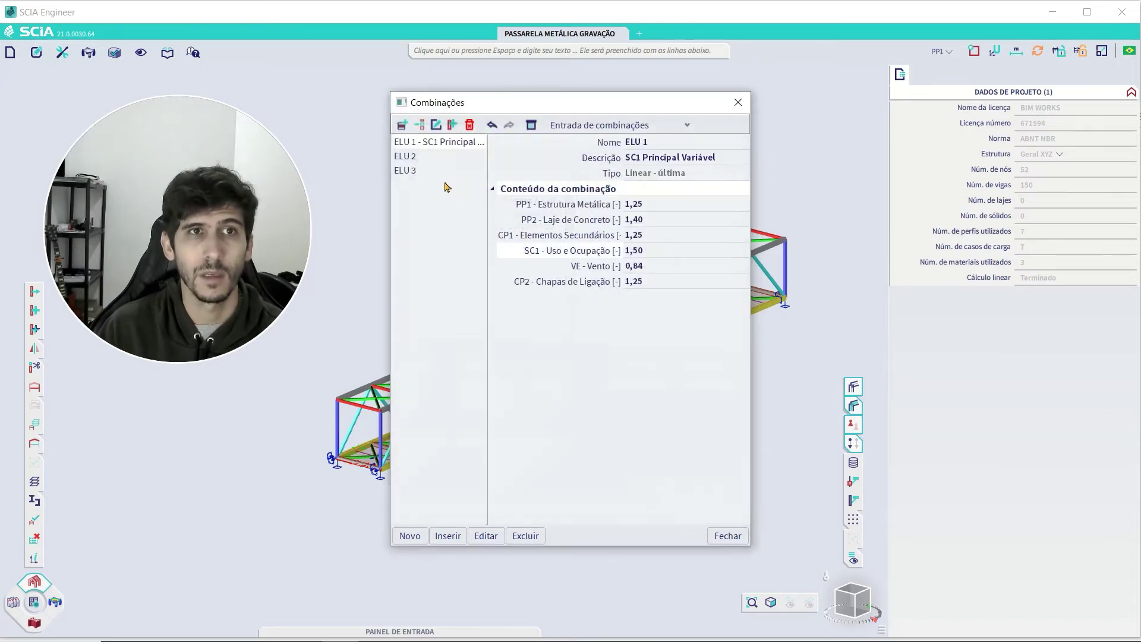
Set the description of the ELU 2 combination to "VE Principal Variável" and accept it.
{"action": "left_click", "coordinate": [415, 157]}
{"action": "double_click", "coordinate": [414, 157]}
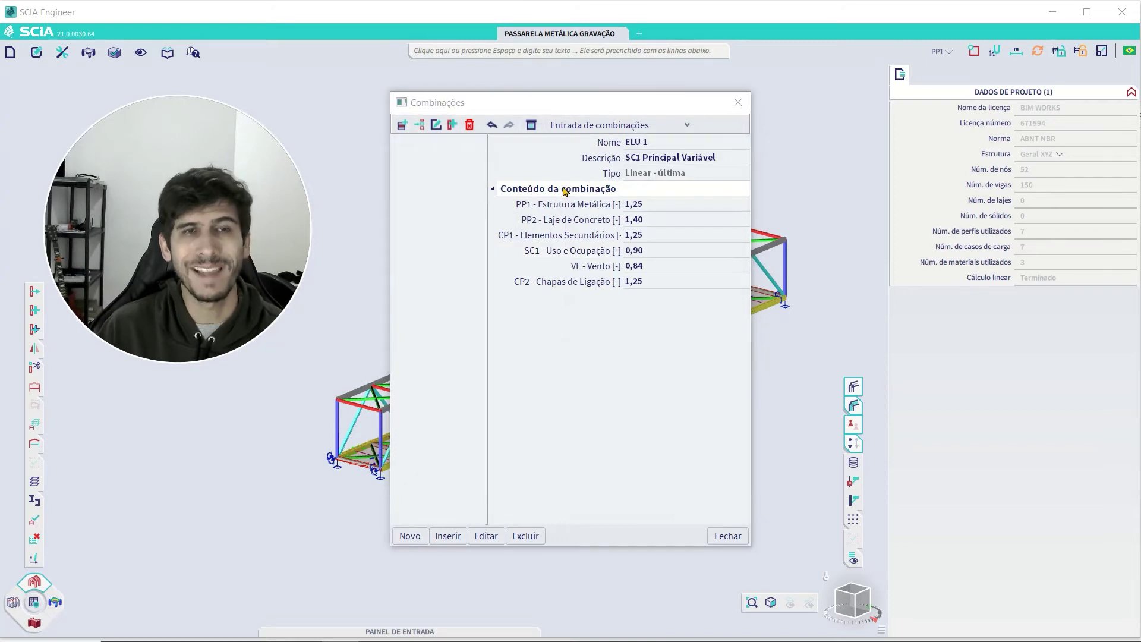
{"action": "left_click", "coordinate": [514, 460]}
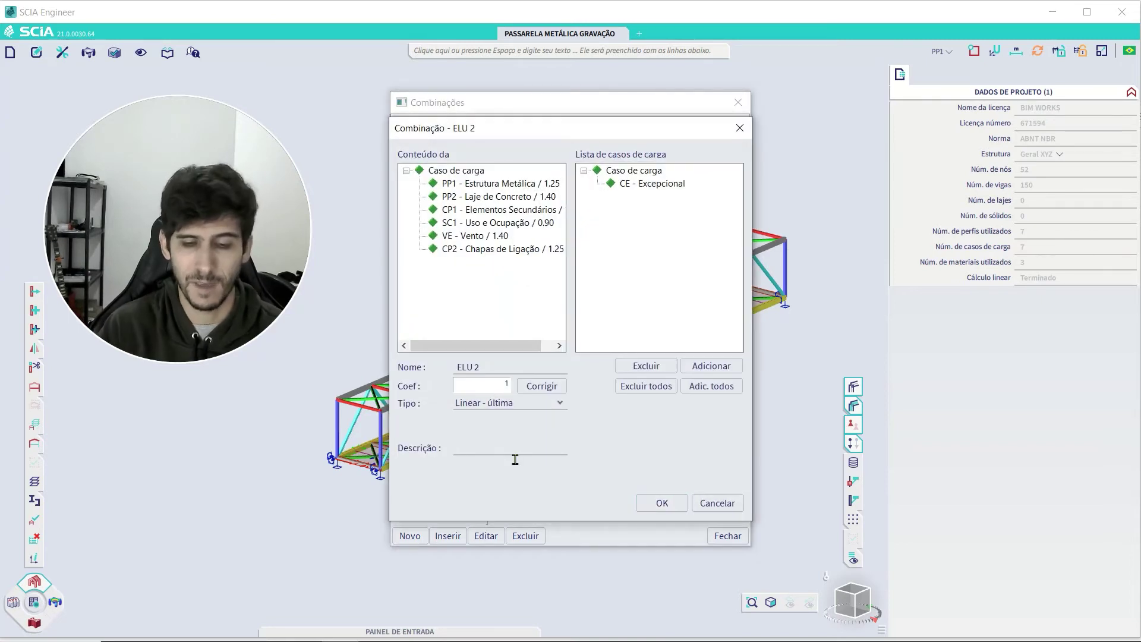
{"action": "type", "text": "VE P"}
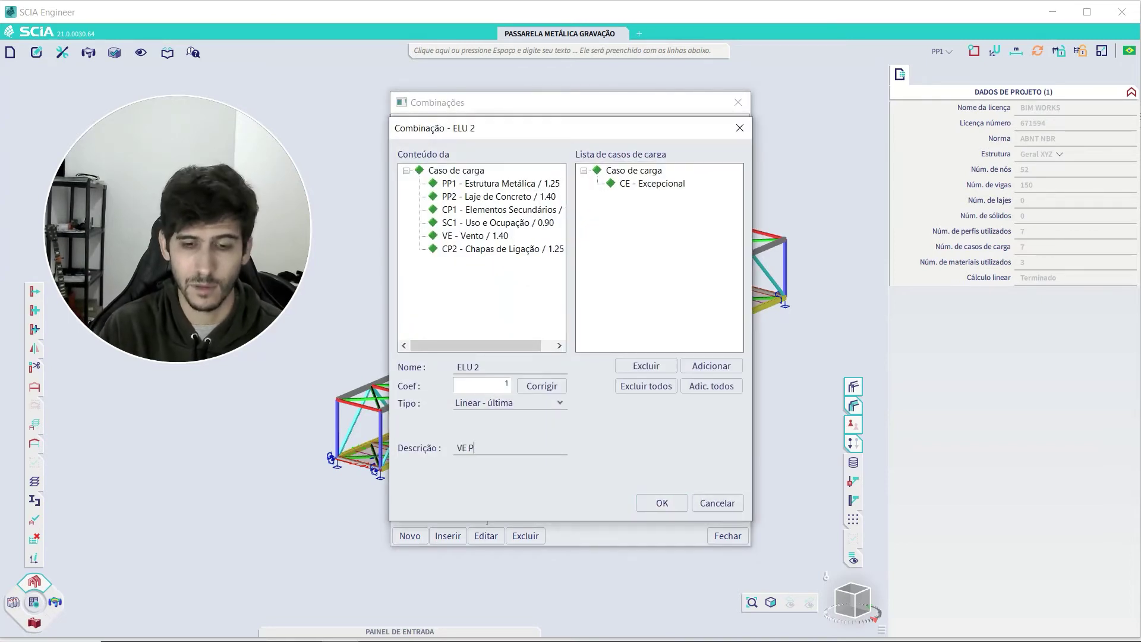
{"action": "type", "text": "rinc"}
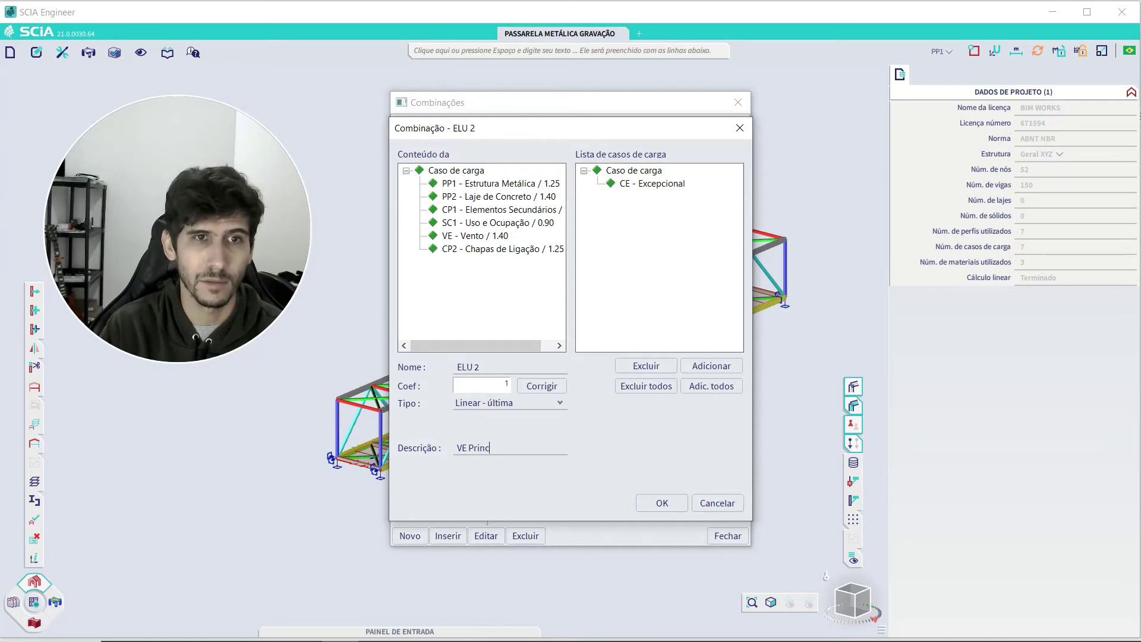
{"action": "type", "text": "ipal Variável"}
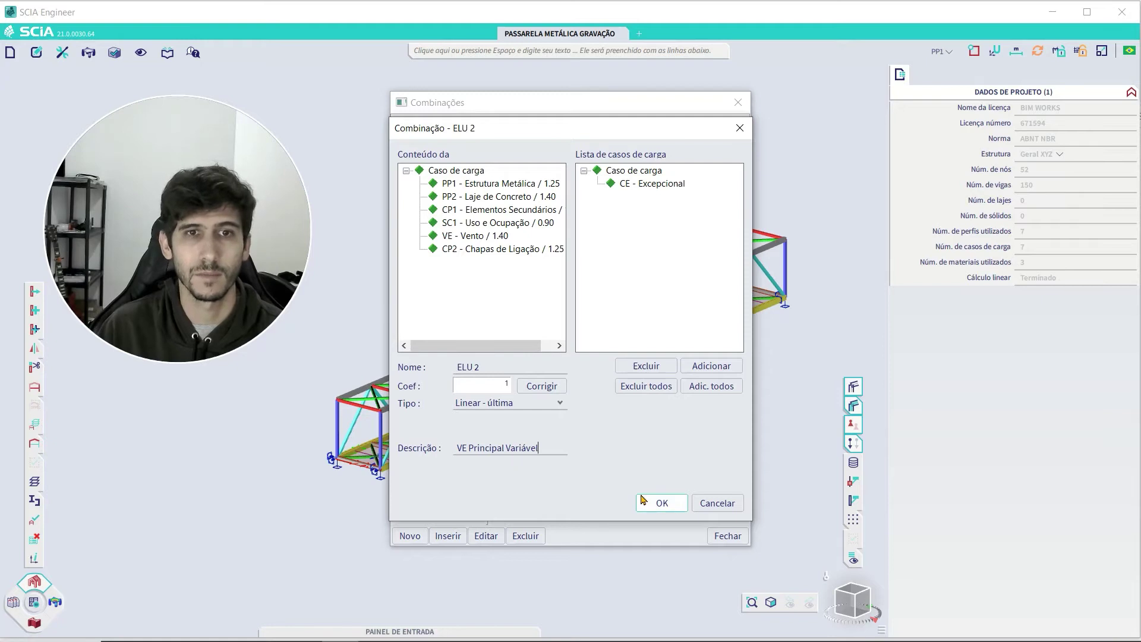
{"action": "left_click", "coordinate": [661, 503]}
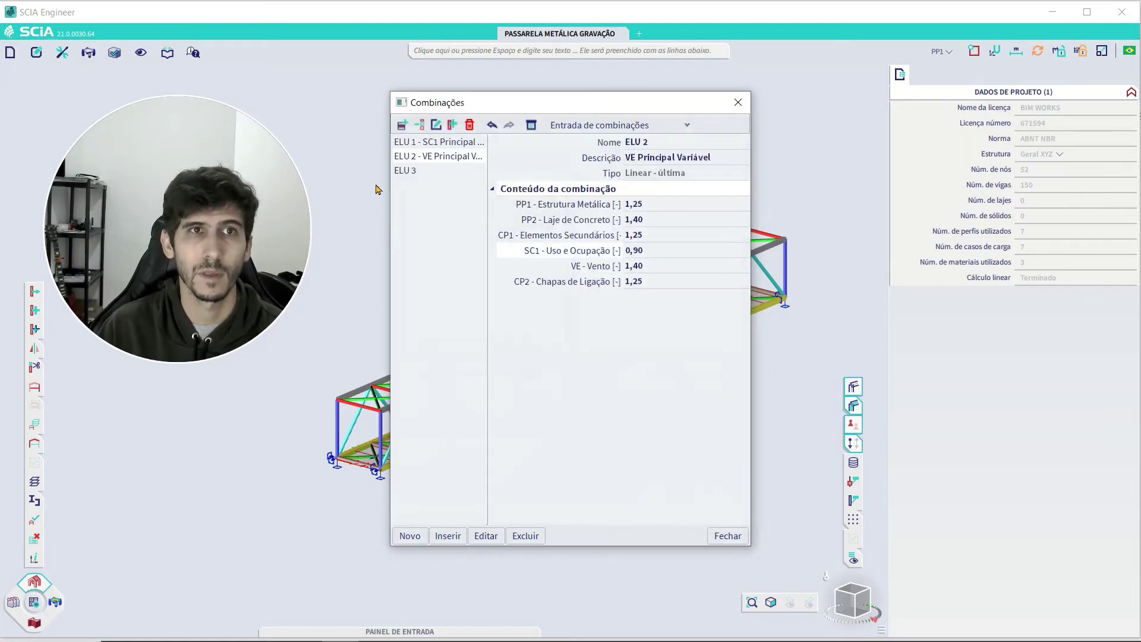
Set the description of the ELU 3 combination to "Sem Vento" and accept it.
{"action": "left_click", "coordinate": [406, 171]}
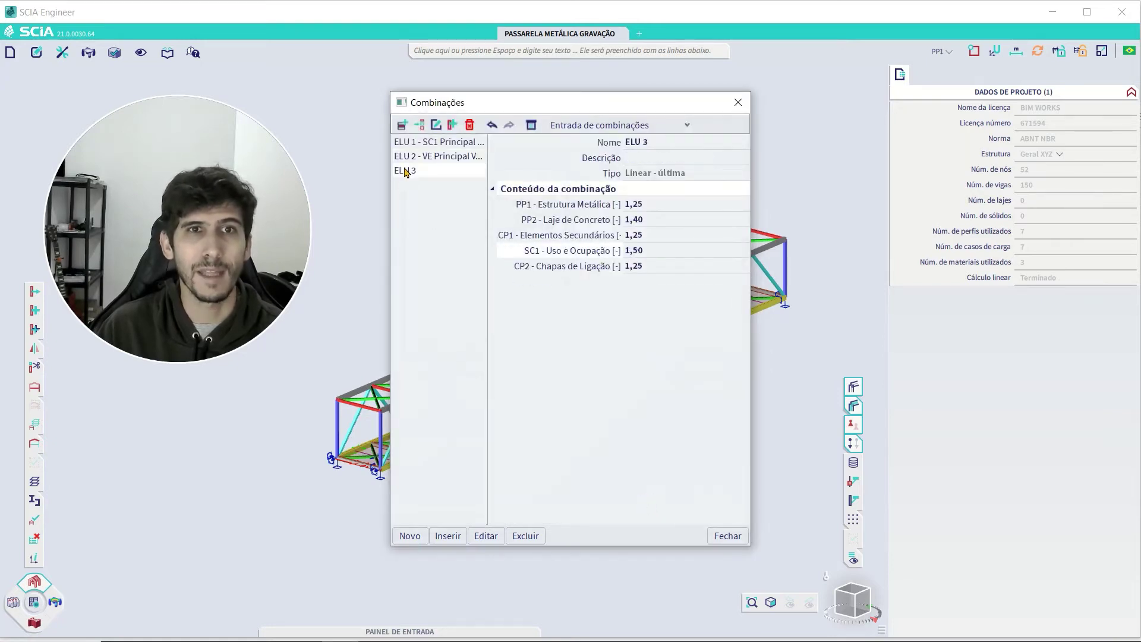
{"action": "double_click", "coordinate": [406, 172]}
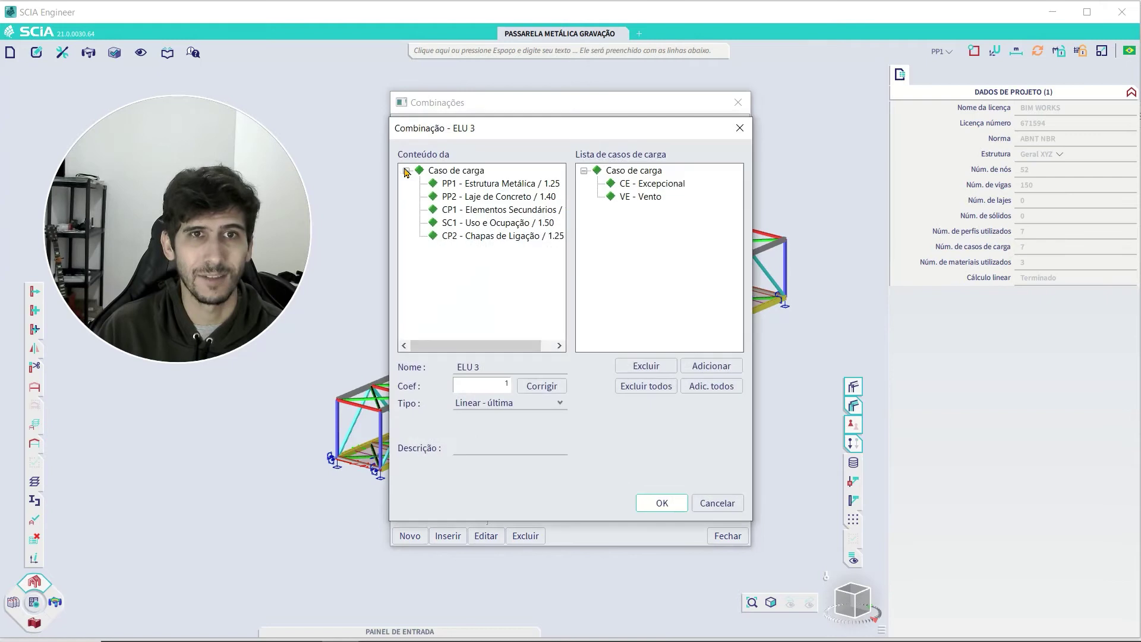
{"action": "left_click", "coordinate": [511, 453]}
{"action": "type", "text": "Sem"}
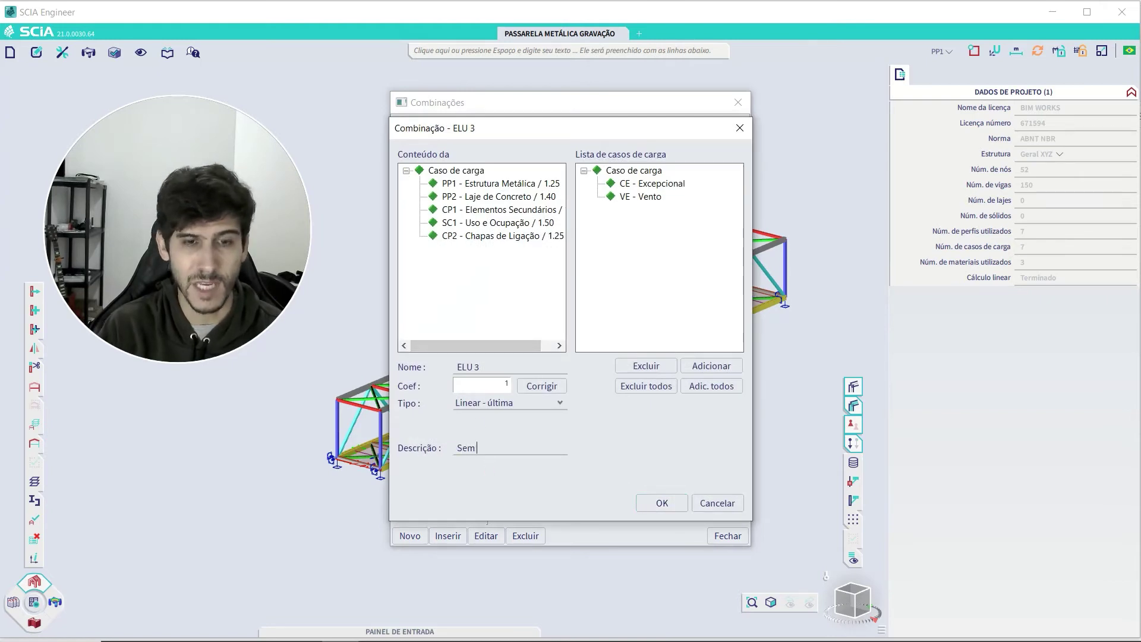
{"action": "type", "text": " Vento"}
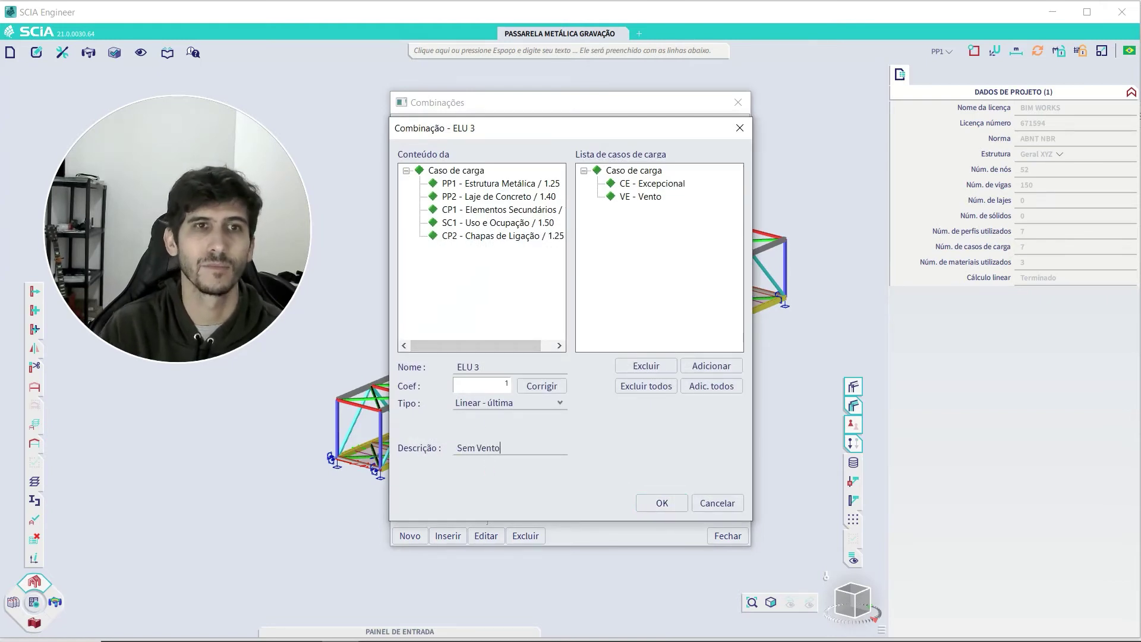
{"action": "left_click", "coordinate": [659, 504]}
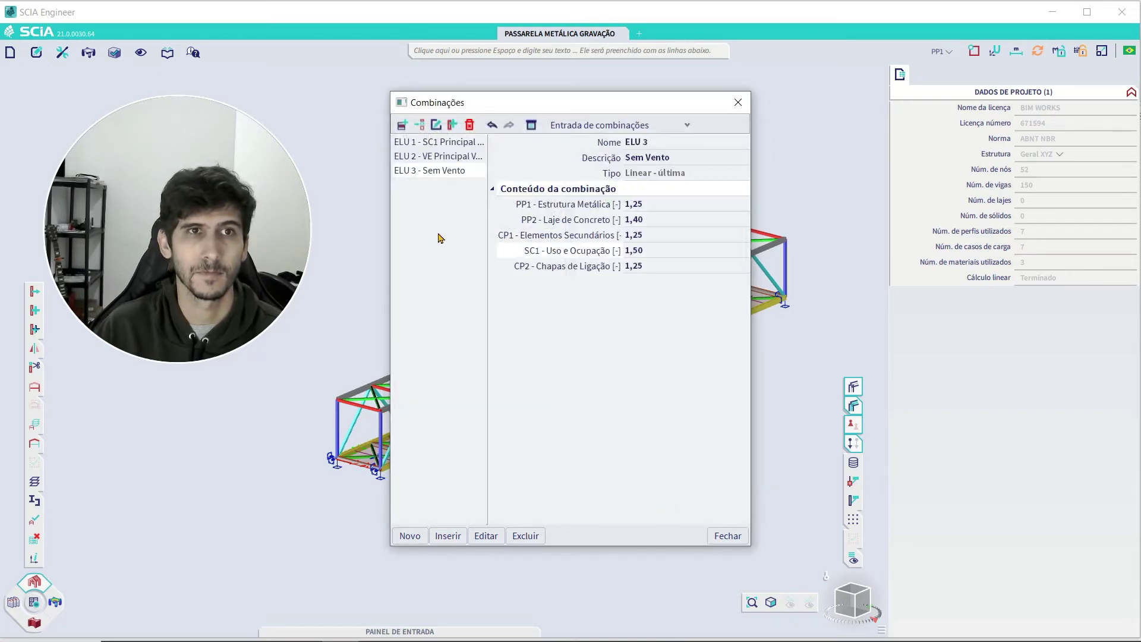
Duplicate the ELU 2 combination, removing SC1 - Uso e Ocupação from the copy and entering 1,4 as the VE - Vento coefficient.
{"action": "left_click", "coordinate": [453, 176]}
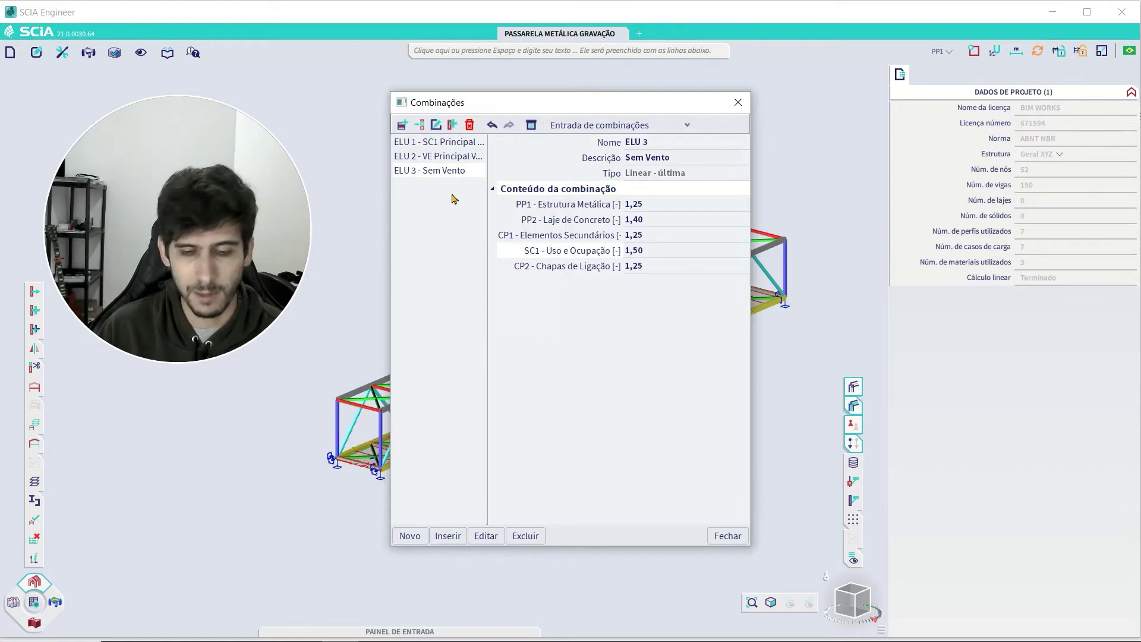
{"action": "left_click", "coordinate": [450, 157]}
{"action": "key", "text": "ctrl+c"}
{"action": "key", "text": "ctrl+v"}
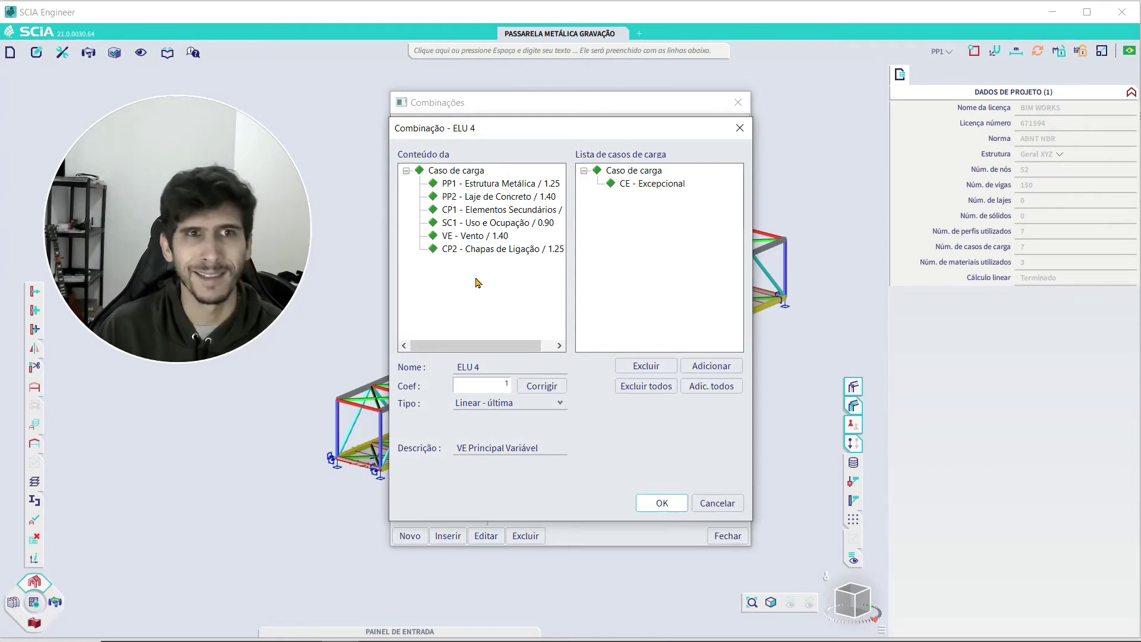
{"action": "double_click", "coordinate": [502, 224]}
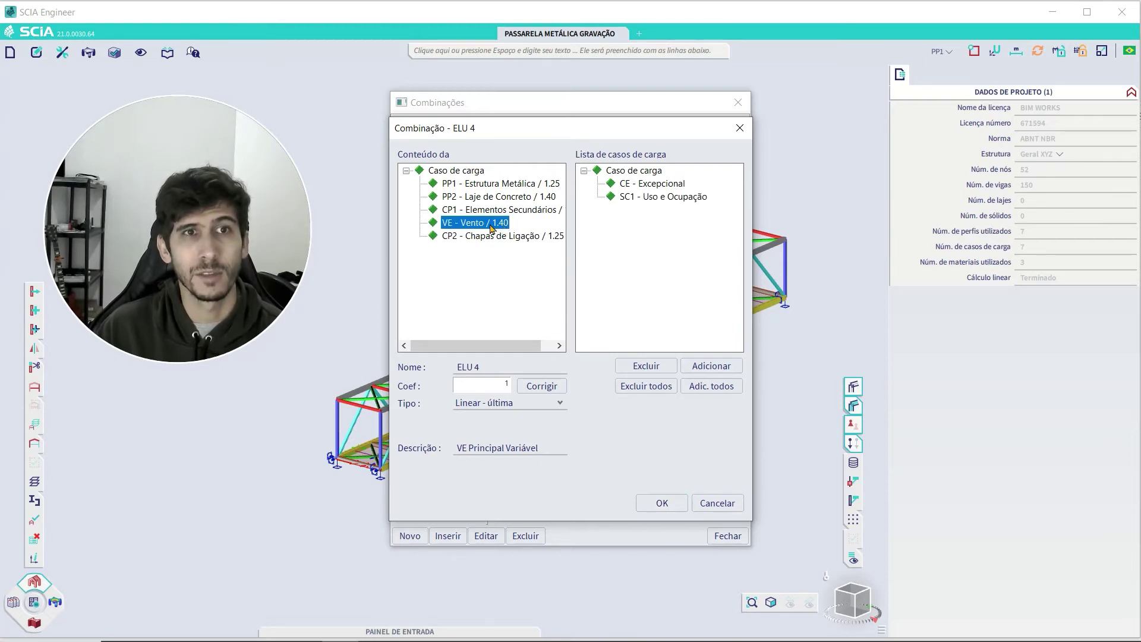
{"action": "double_click", "coordinate": [506, 385]}
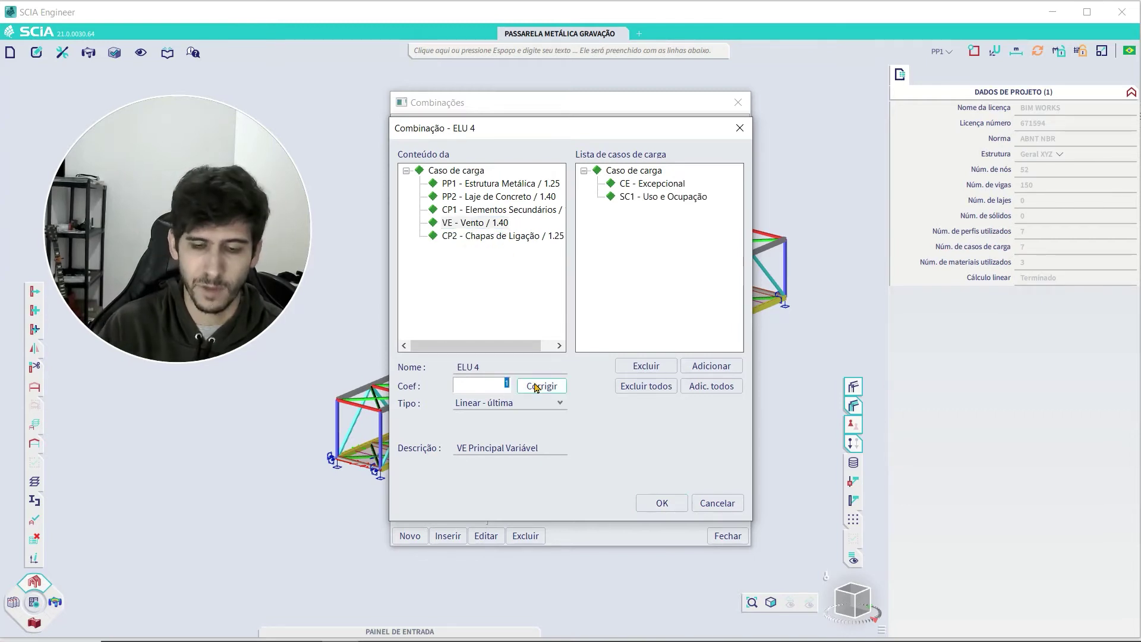
{"action": "type", "text": "1,4"}
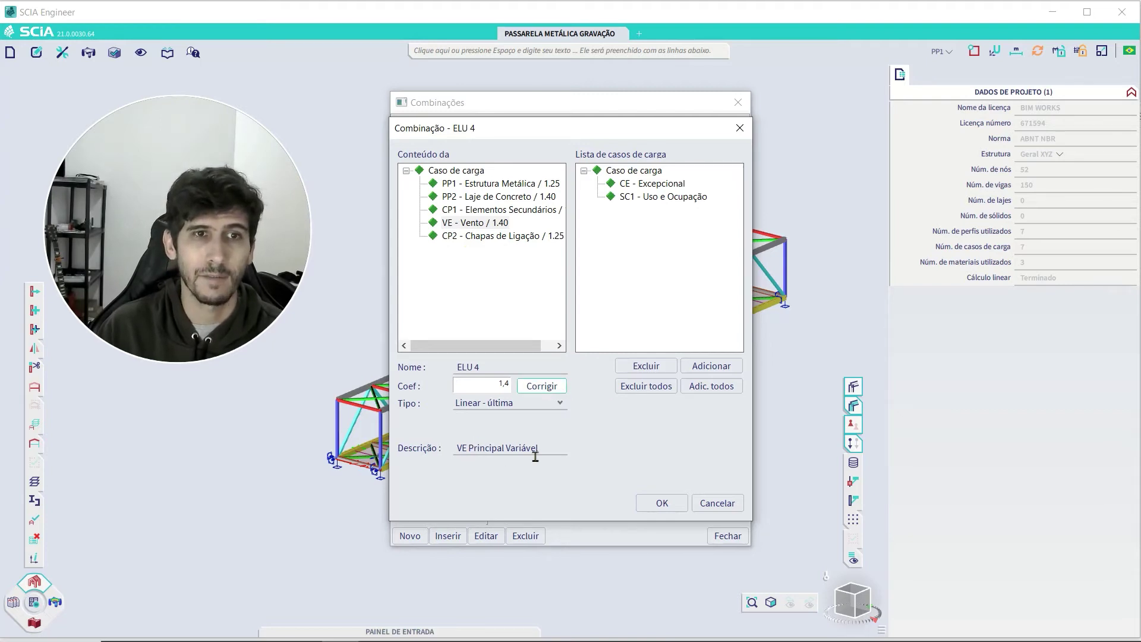
Replace the description of the ELU 4 combination with "Sem Uso e Ocupação" and accept it.
{"action": "left_click_drag", "start_coordinate": [538, 454], "coordinate": [449, 447]}
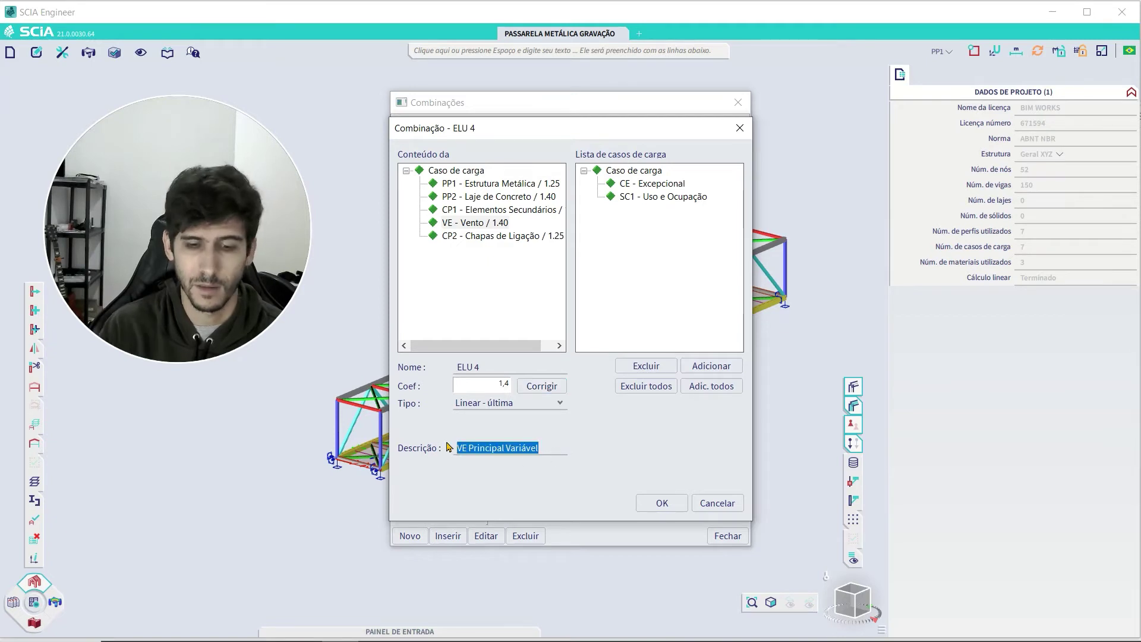
{"action": "type", "text": "Sem S"}
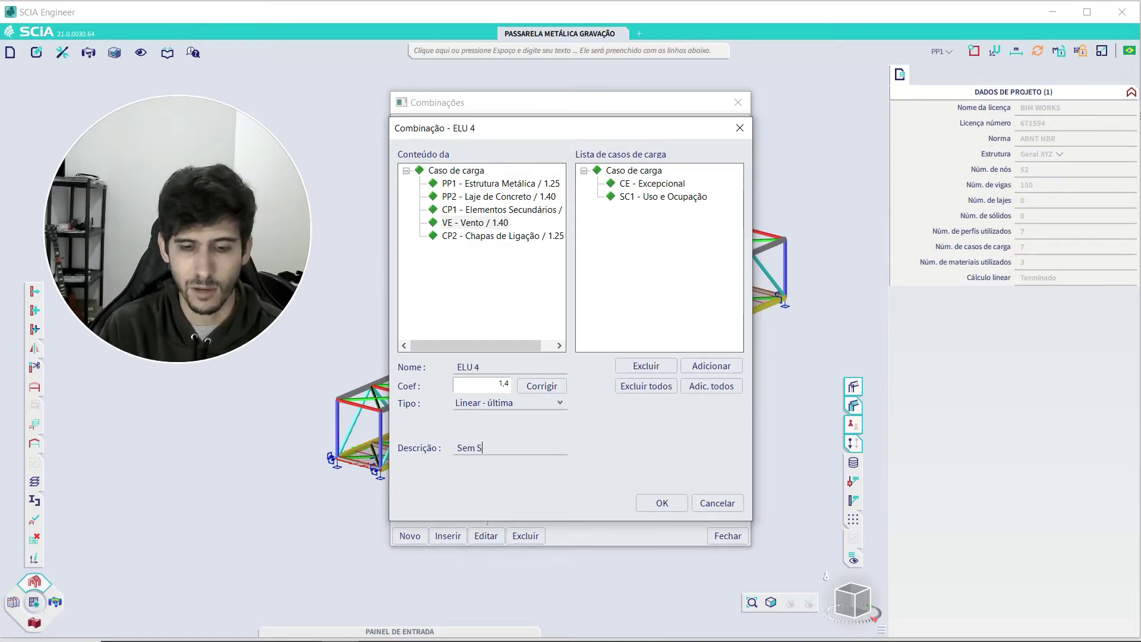
{"action": "type", "text": "o"}
{"action": "key", "text": "BackSpace"}
{"action": "key", "text": "BackSpace"}
{"action": "type", "text": "Uso "}
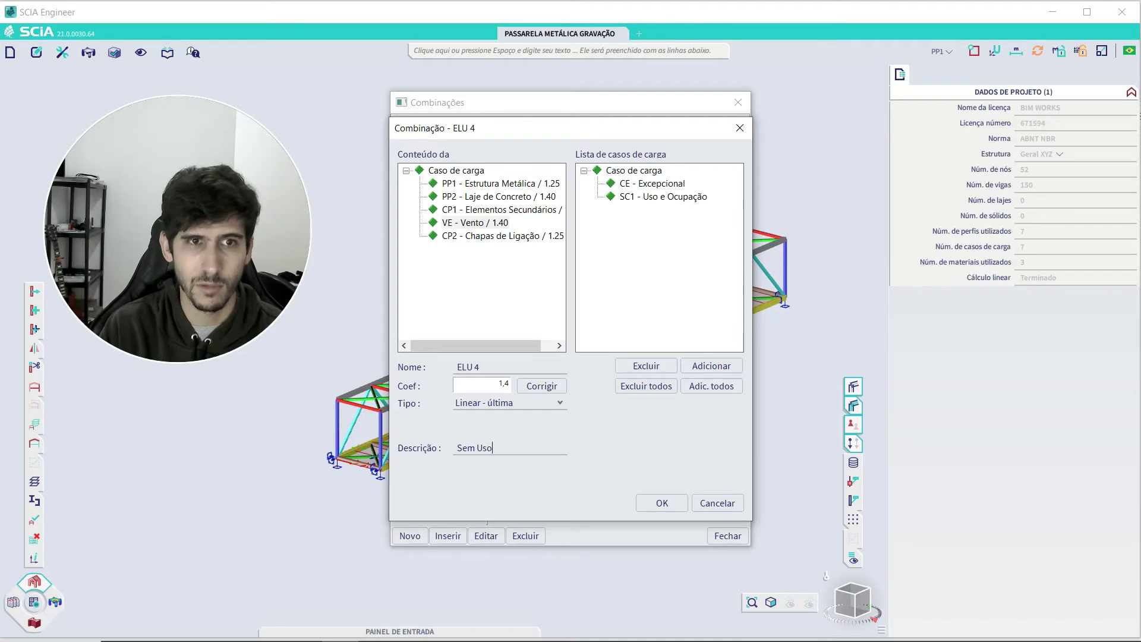
{"action": "type", "text": "e Ocu"}
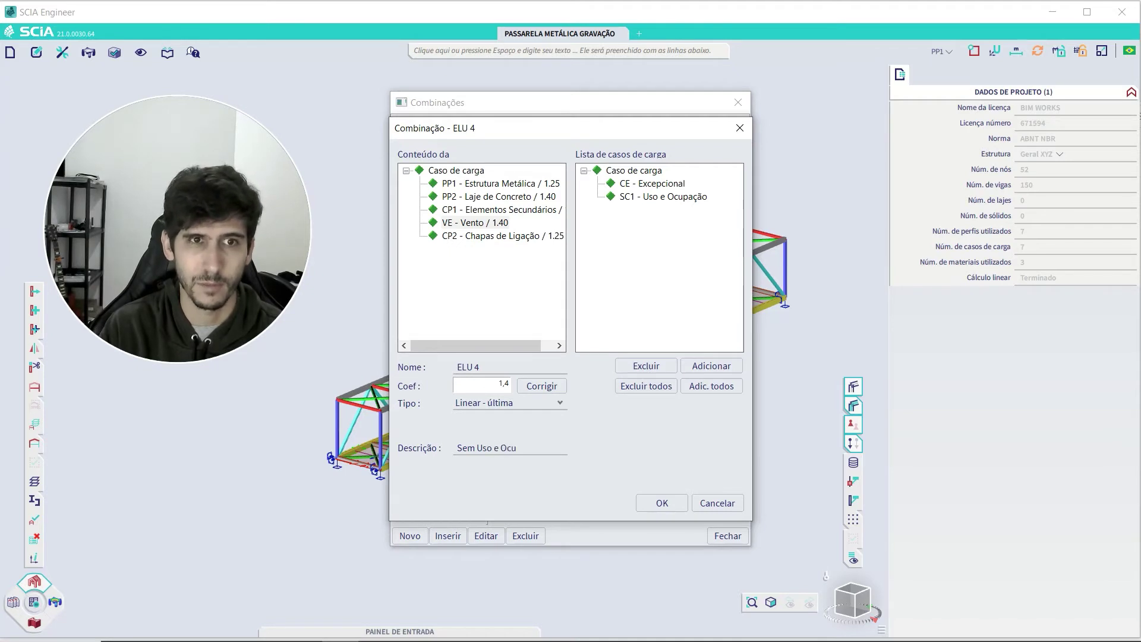
{"action": "type", "text": "pac"}
{"action": "type", "text": "ão"}
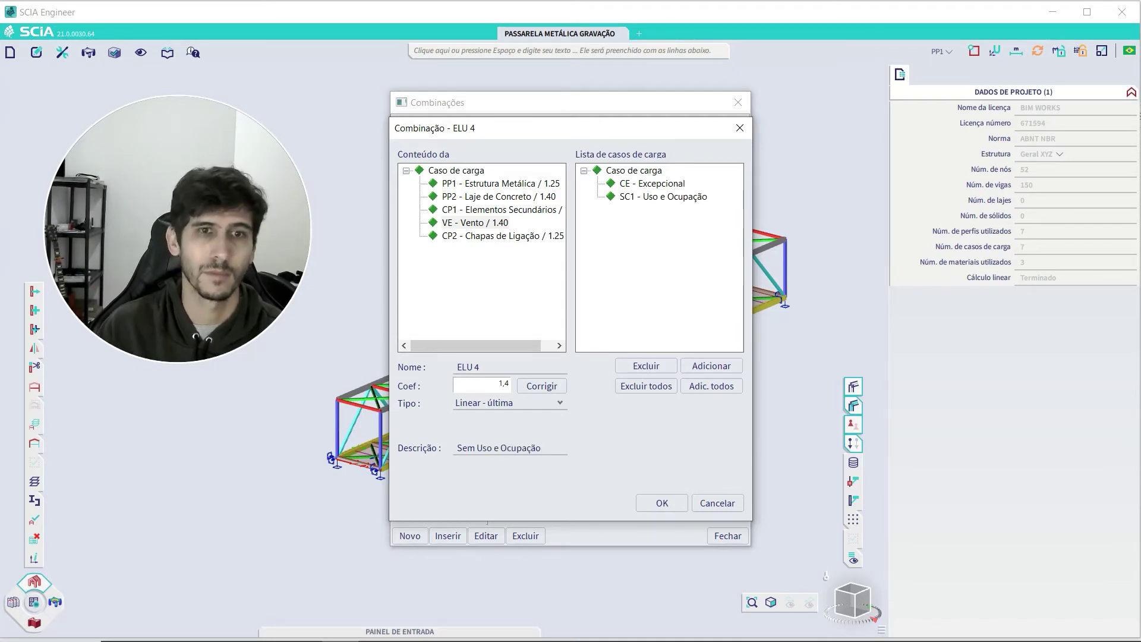
{"action": "left_click", "coordinate": [663, 501]}
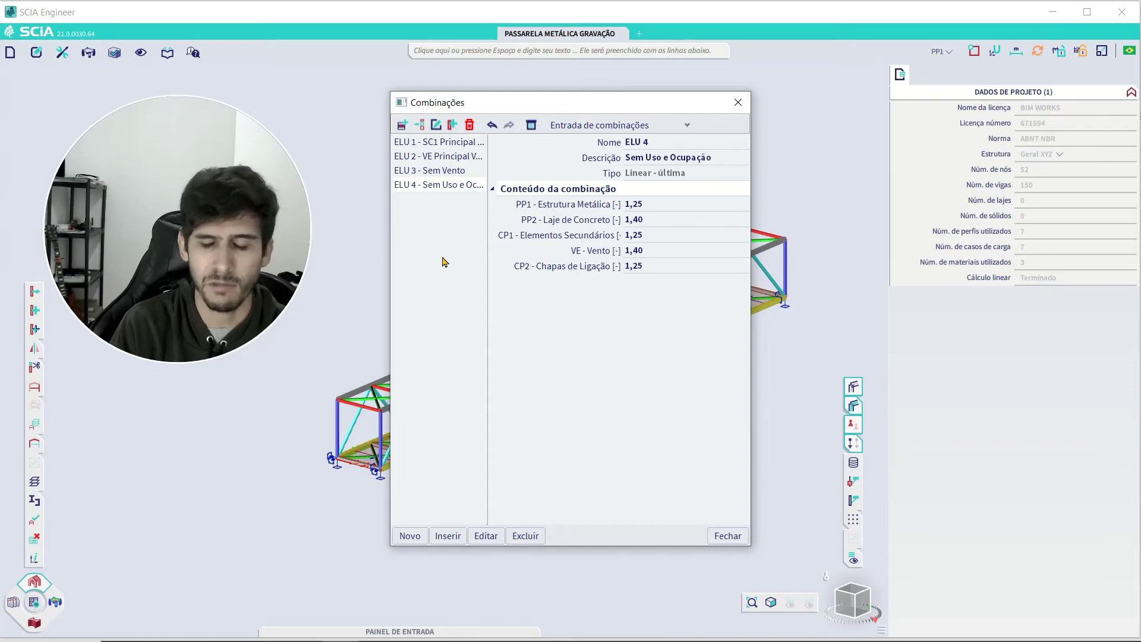
Duplicate the ELU 1 combination and select the copy in the combinations list.
{"action": "left_click", "coordinate": [442, 262]}
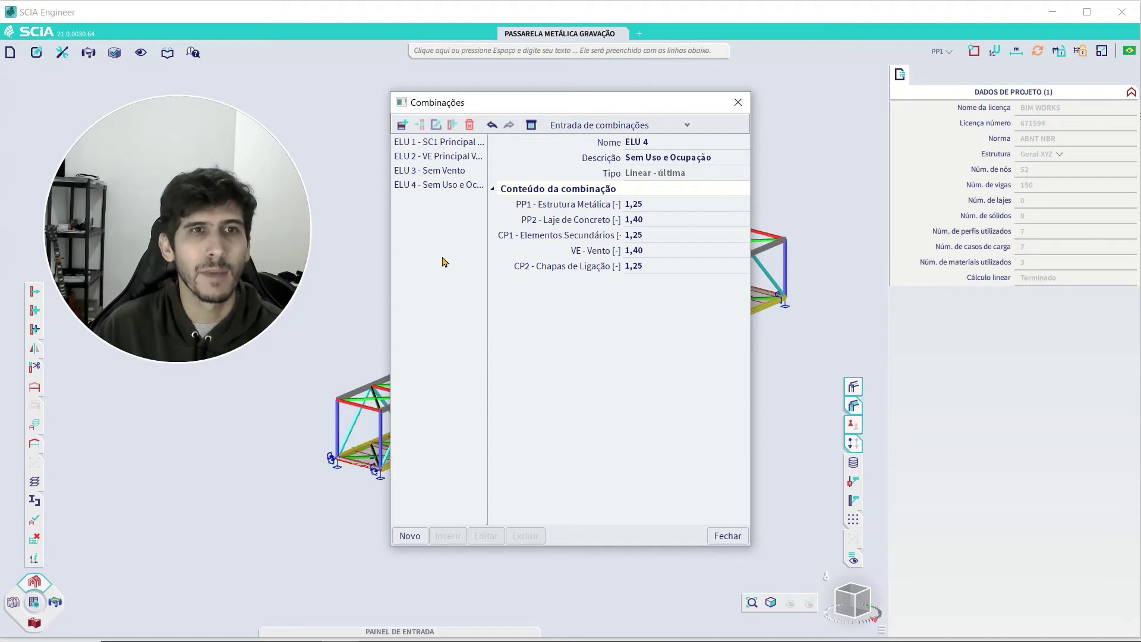
{"action": "left_click", "coordinate": [427, 186]}
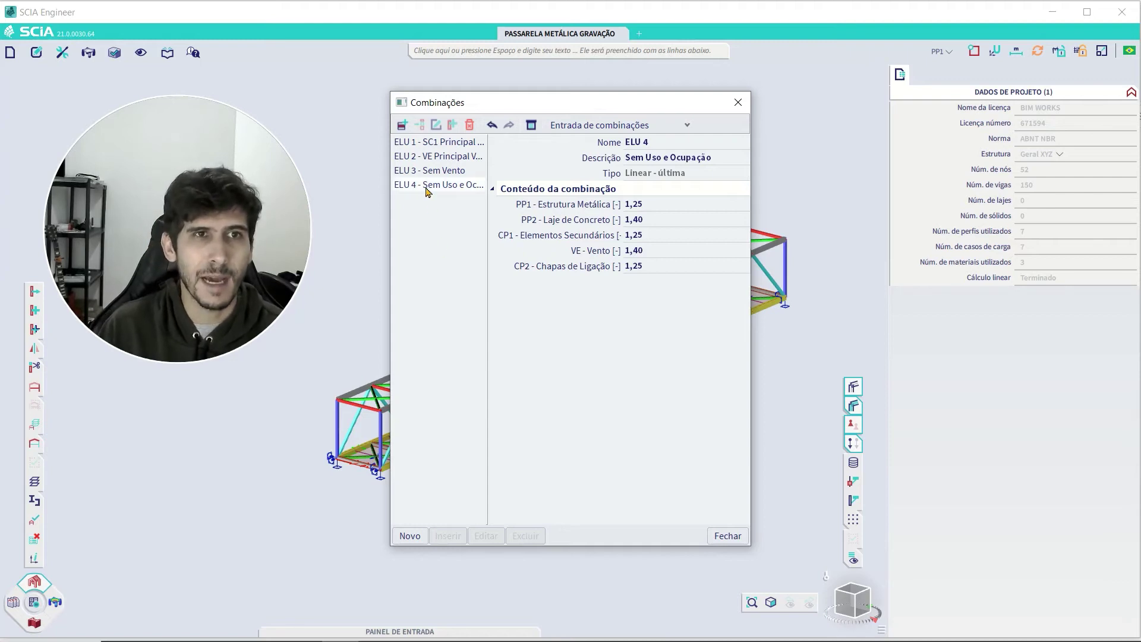
{"action": "left_click", "coordinate": [427, 143]}
{"action": "key", "text": "ctrl+c"}
{"action": "key", "text": "ctrl+v"}
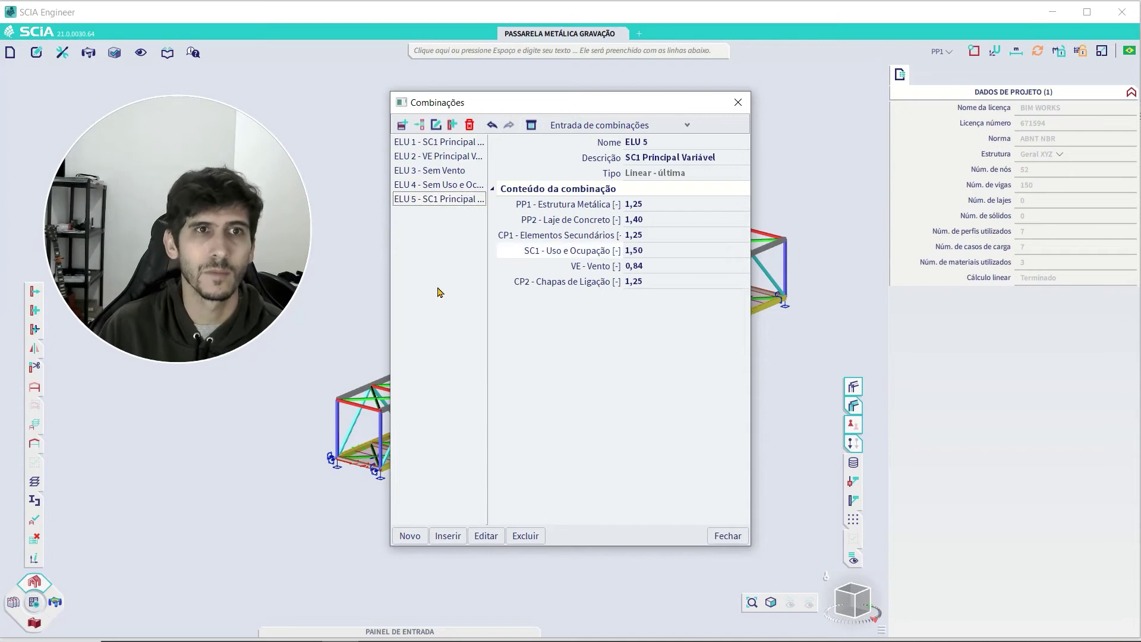
{"action": "left_click", "coordinate": [427, 204]}
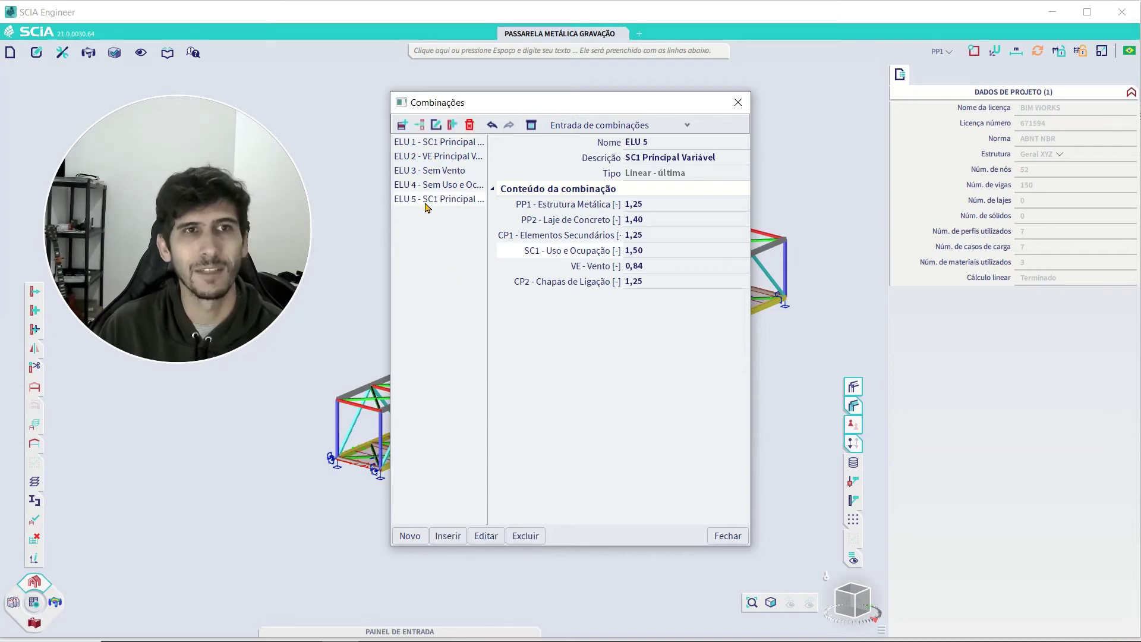
Open the ELU 5 combination for editing and rename it EXCEPCIONAL.
{"action": "double_click", "coordinate": [427, 204]}
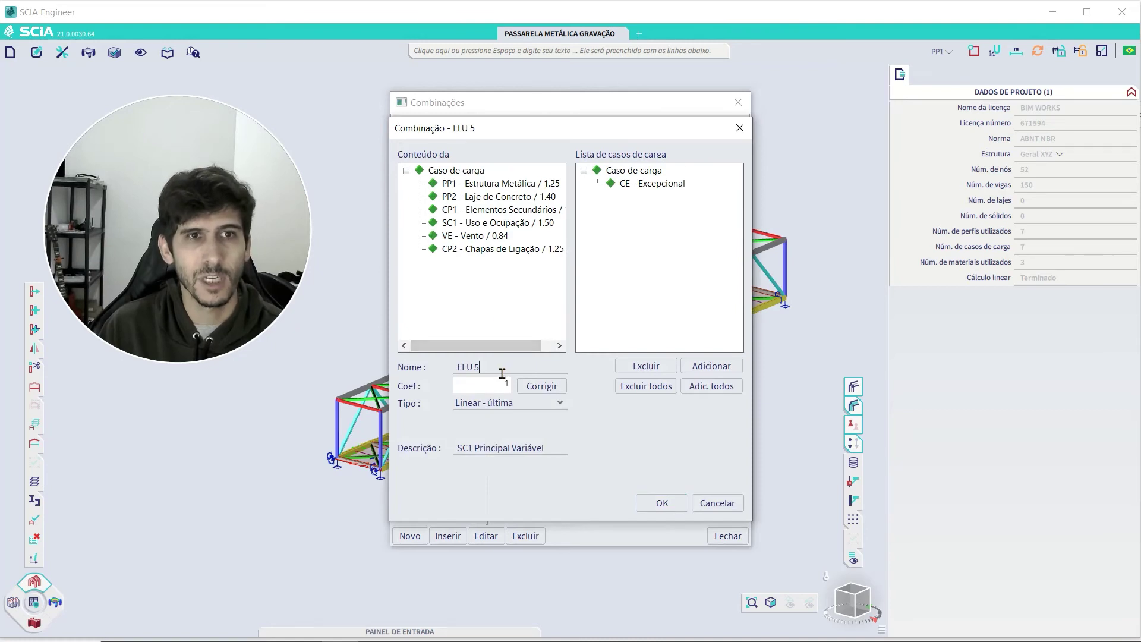
{"action": "left_click_drag", "start_coordinate": [504, 372], "coordinate": [440, 367]}
{"action": "type", "text": "EXC"}
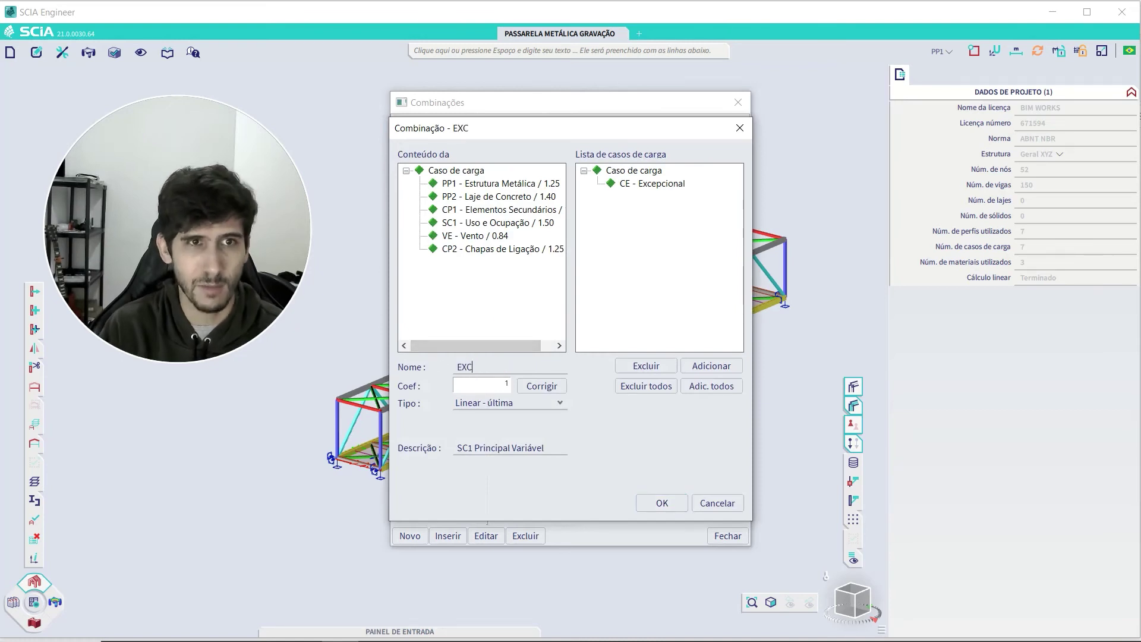
{"action": "type", "text": "EPCIONAL"}
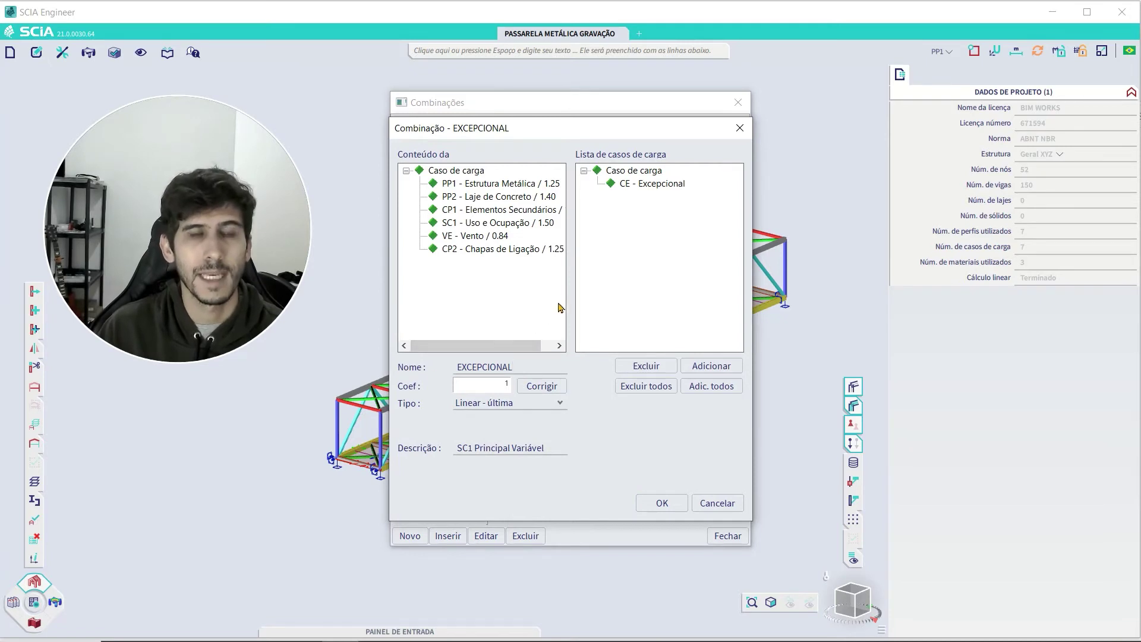
In the EXCEPCIONAL combination, set the coefficient of PP1 - Estrutura Metálica to 1,1 and of PP2 - Laje de Concreto to 1,2.
{"action": "left_click", "coordinate": [523, 183]}
{"action": "double_click", "coordinate": [505, 385]}
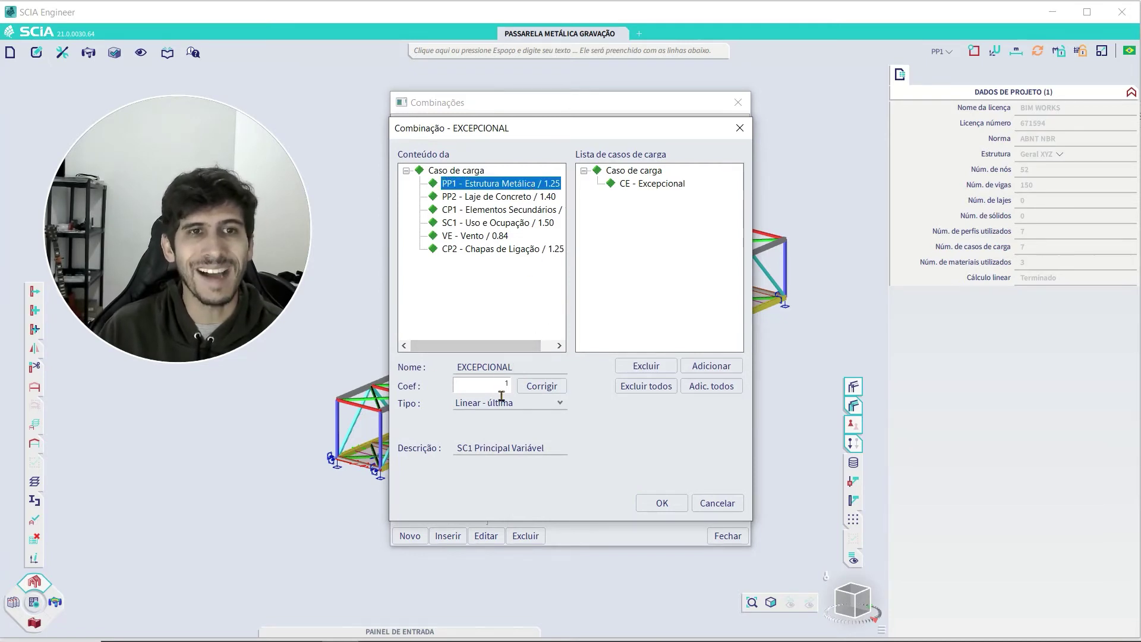
{"action": "type", "text": "1,1"}
{"action": "left_click", "coordinate": [538, 386]}
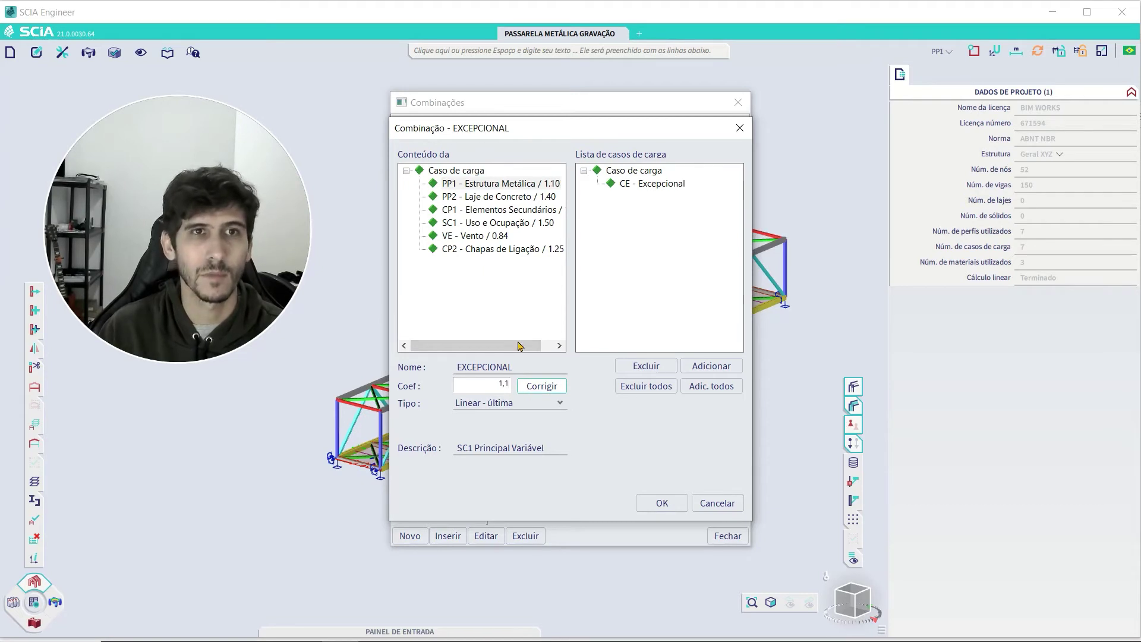
{"action": "left_click", "coordinate": [485, 197]}
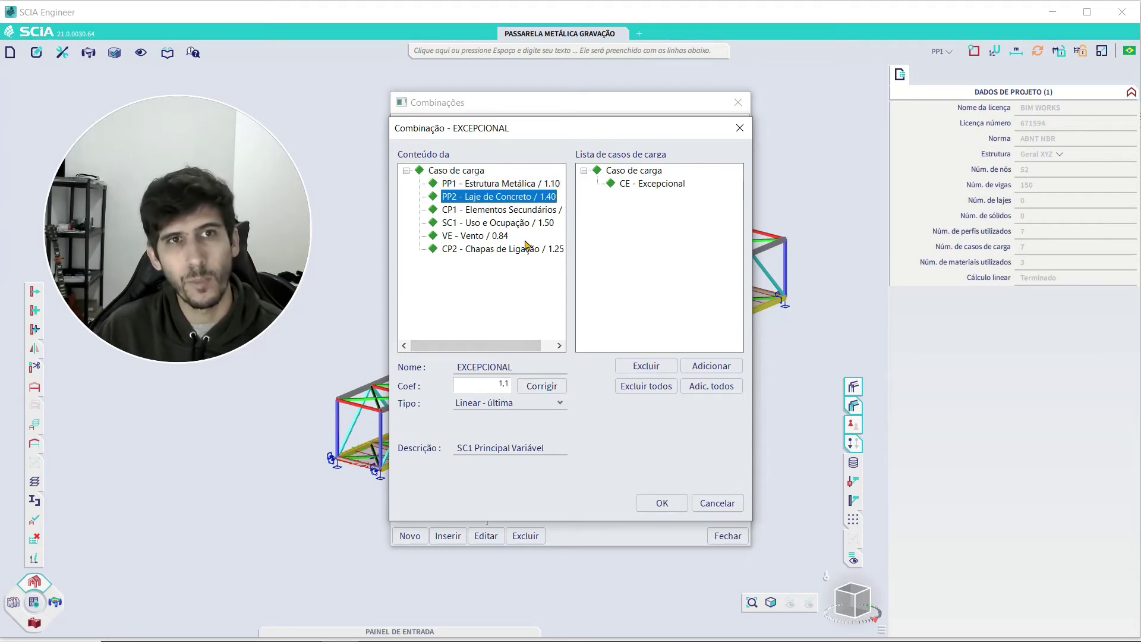
{"action": "double_click", "coordinate": [502, 384]}
{"action": "type", "text": "1,2"}
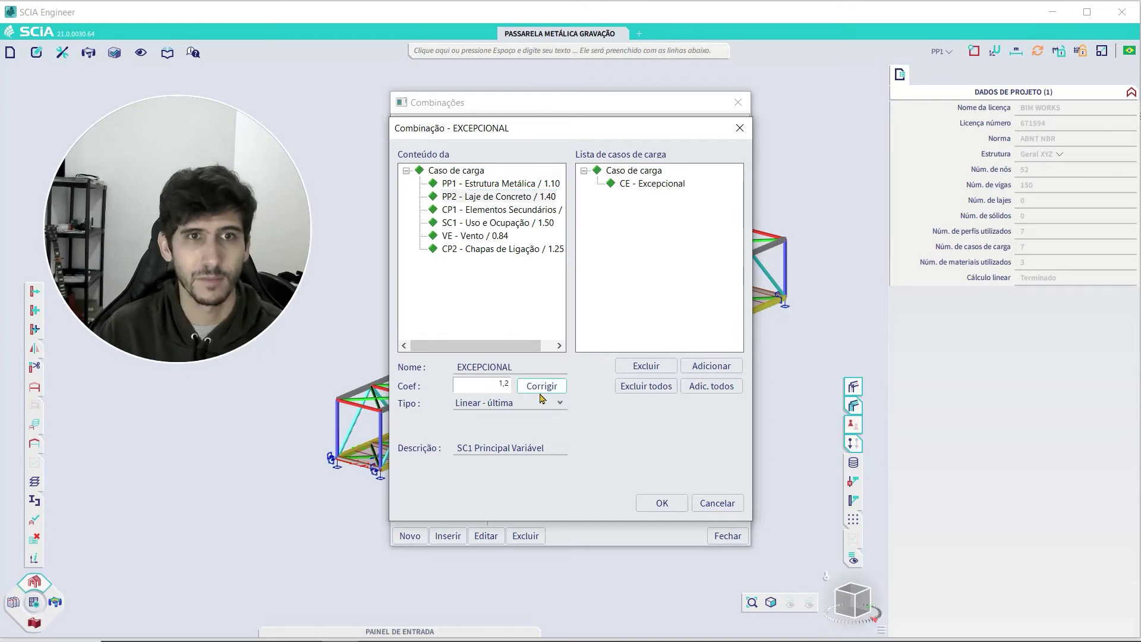
{"action": "left_click", "coordinate": [540, 390]}
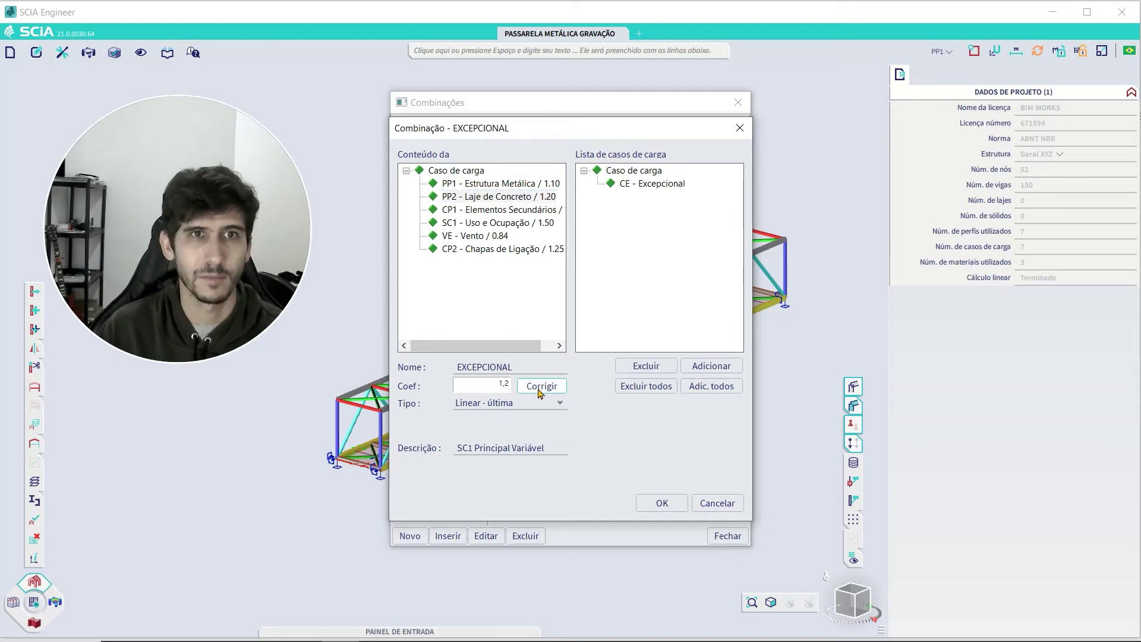
Set the coefficient of CP1 - Elementos Secundários in the EXCEPCIONAL combination to 1,1.
{"action": "left_click", "coordinate": [478, 210]}
{"action": "left_click", "coordinate": [505, 388]}
{"action": "key", "text": "shift+End"}
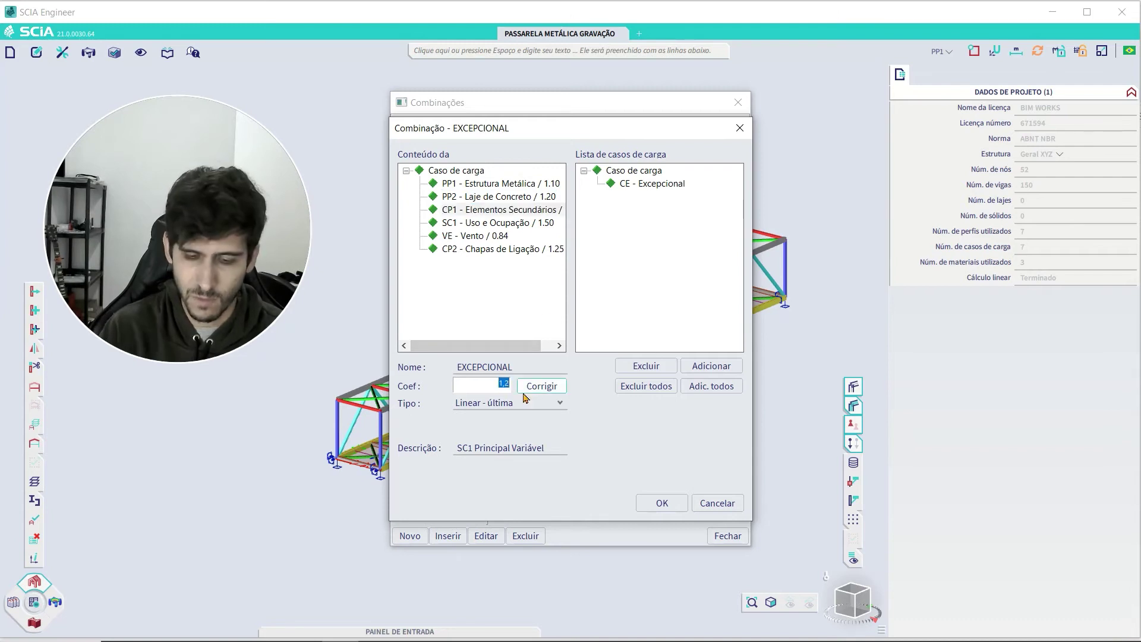
{"action": "type", "text": "1"}
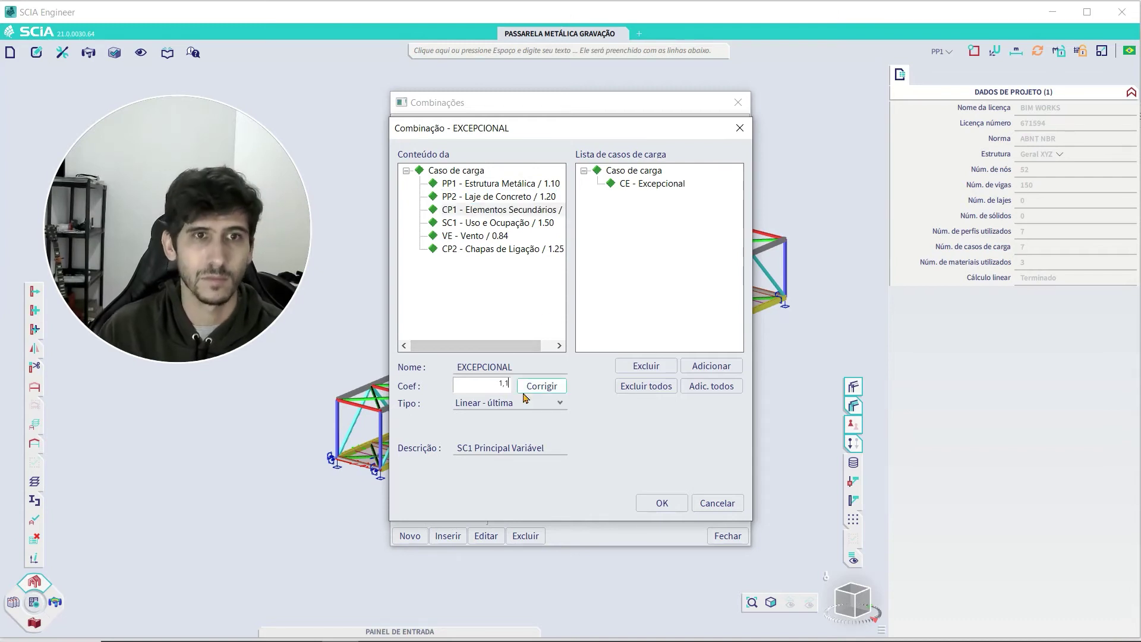
{"action": "left_click", "coordinate": [537, 388]}
Set the coefficients of SC1 - Uso e Ocupação and VE - Vento in the EXCEPCIONAL combination to 0,6.
{"action": "left_click", "coordinate": [497, 225]}
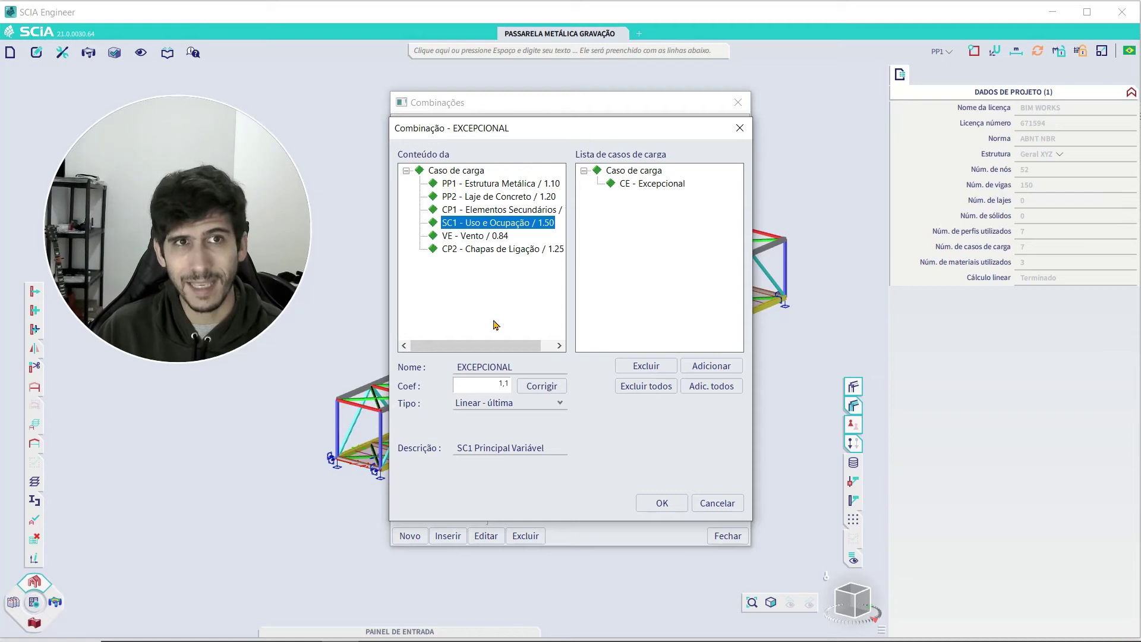
{"action": "double_click", "coordinate": [503, 384]}
{"action": "type", "text": "0"}
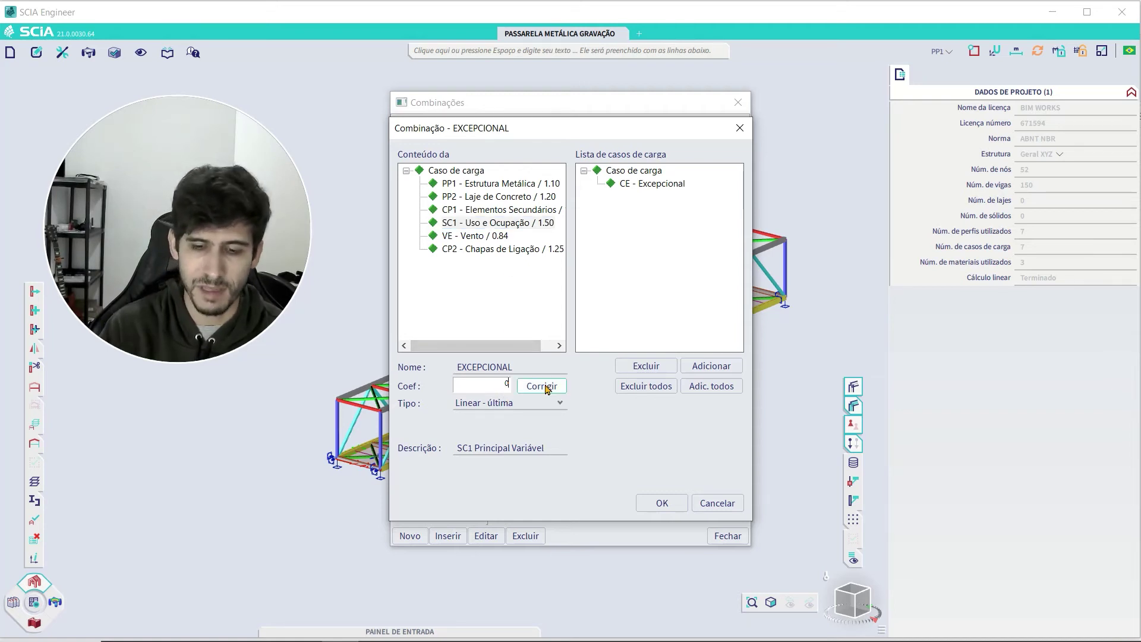
{"action": "type", "text": ",6"}
{"action": "left_click", "coordinate": [542, 386]}
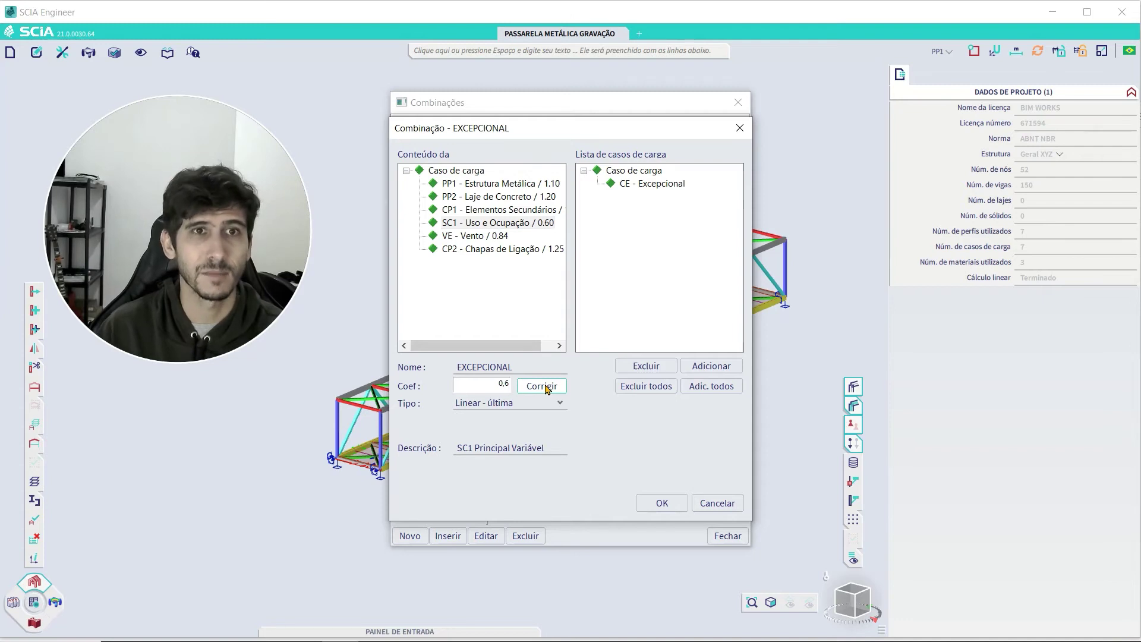
{"action": "left_click", "coordinate": [492, 238]}
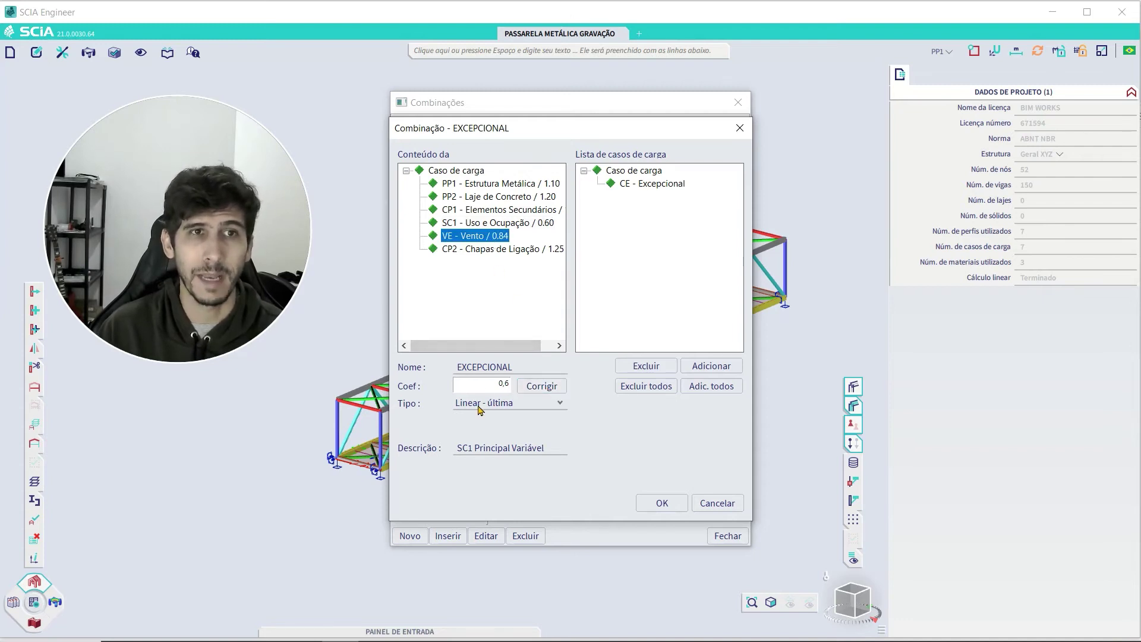
{"action": "double_click", "coordinate": [503, 383]}
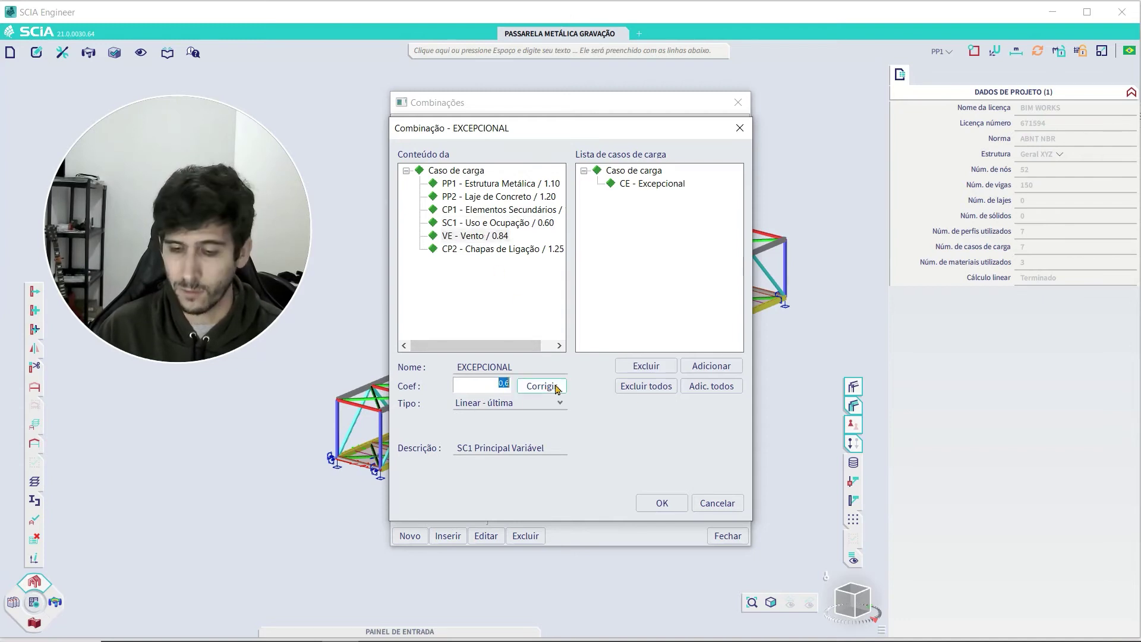
{"action": "key", "text": "Right"}
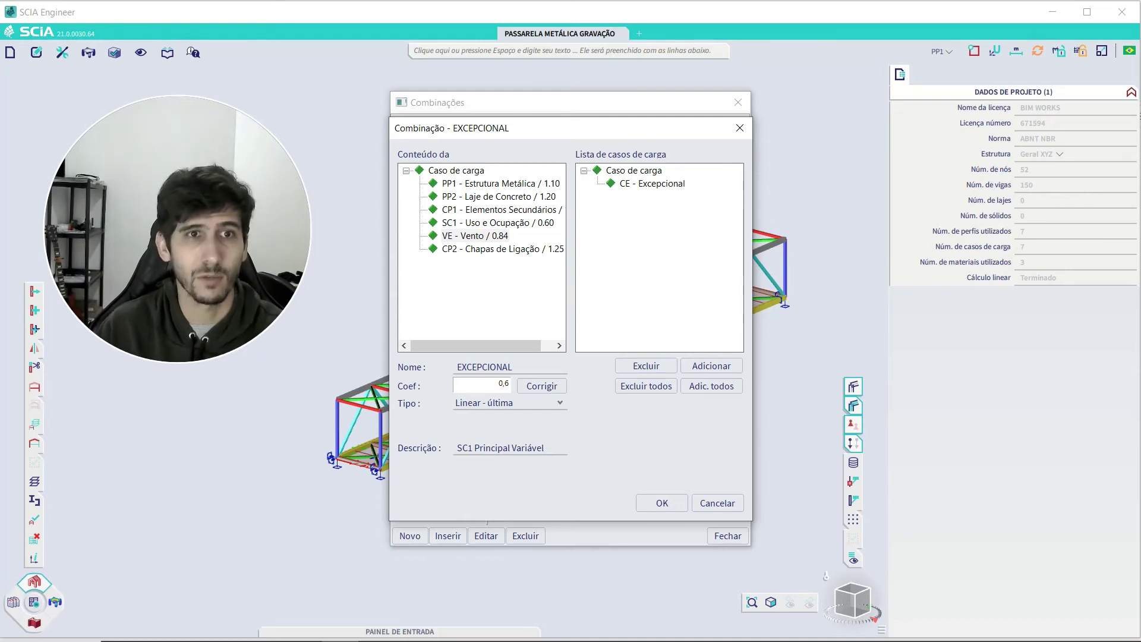
{"action": "left_click", "coordinate": [556, 387]}
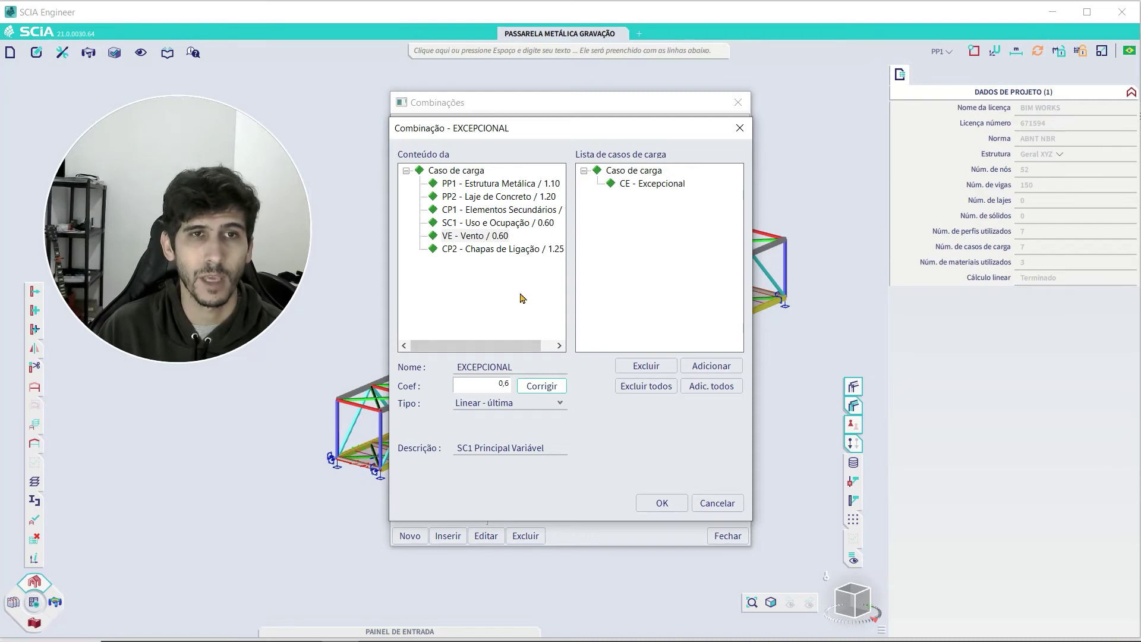
Set the coefficient of CP2 - Chapas de Ligação in the EXCEPCIONAL combination to 1,1.
{"action": "left_click", "coordinate": [521, 249]}
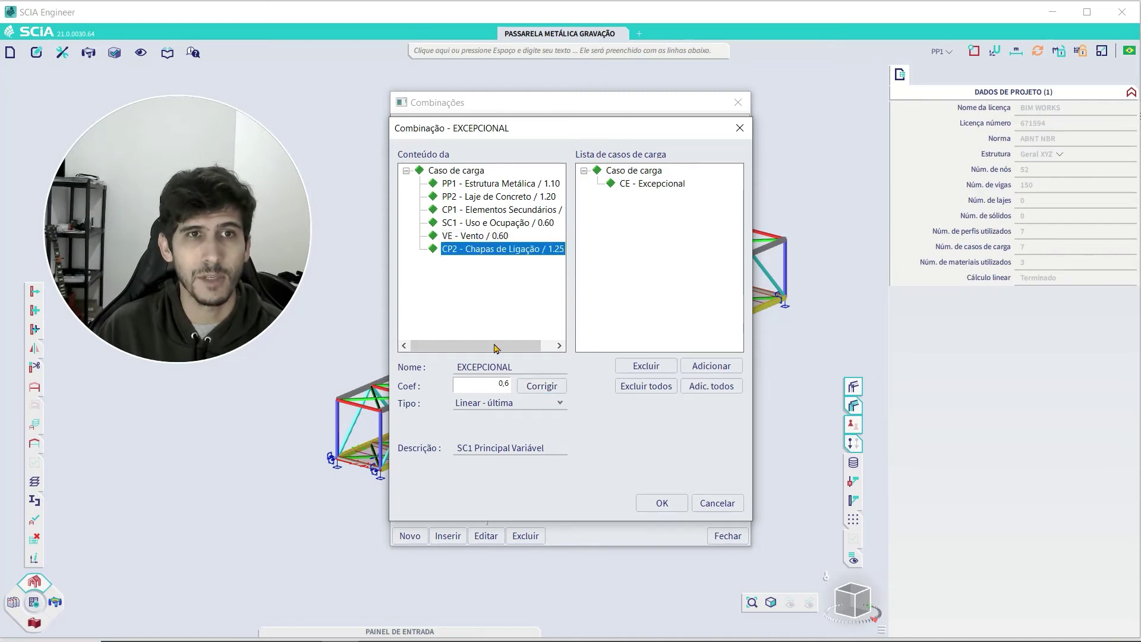
{"action": "double_click", "coordinate": [496, 387]}
{"action": "type", "text": "1,1"}
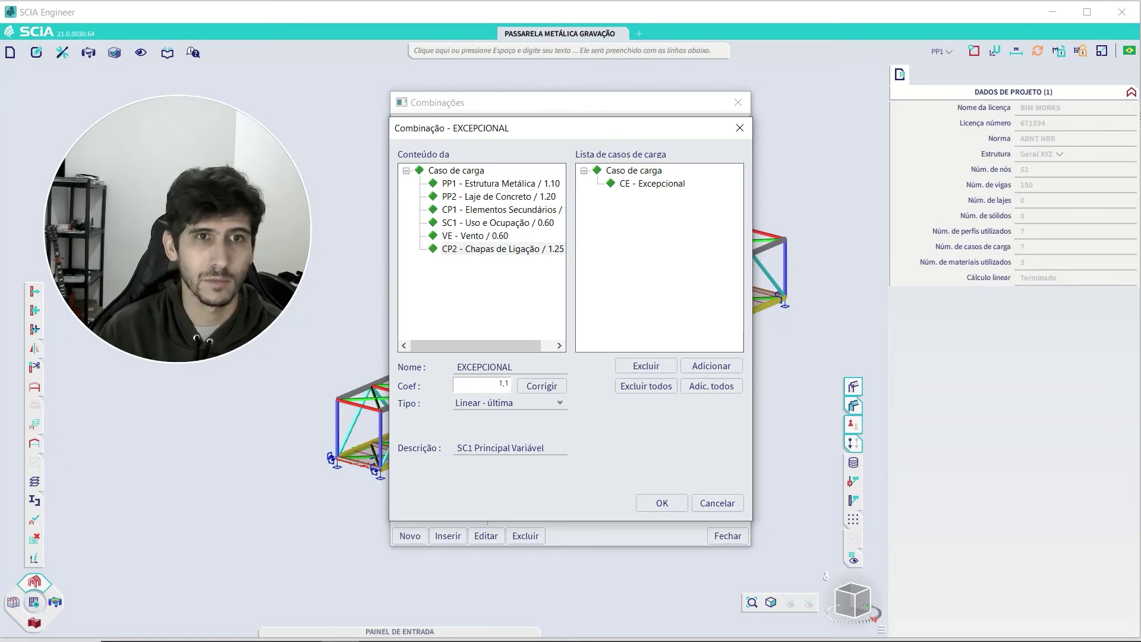
{"action": "left_click", "coordinate": [491, 316]}
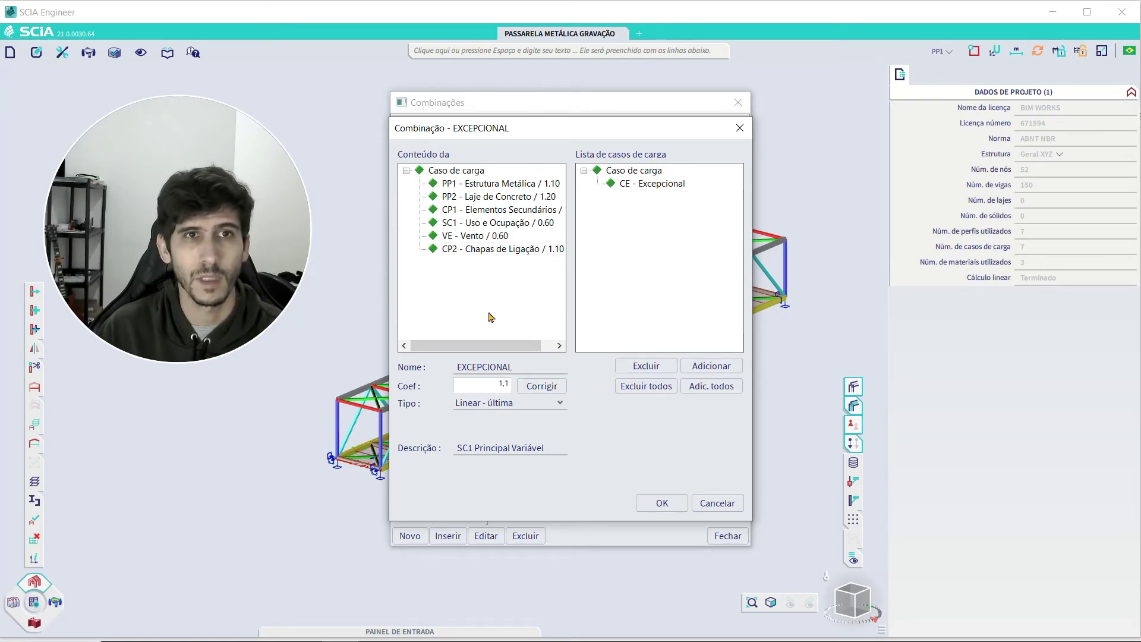
Add the CE - Excepcional load case to the EXCEPCIONAL combination and give it a coefficient of 1.
{"action": "left_click", "coordinate": [664, 185]}
{"action": "double_click", "coordinate": [664, 186]}
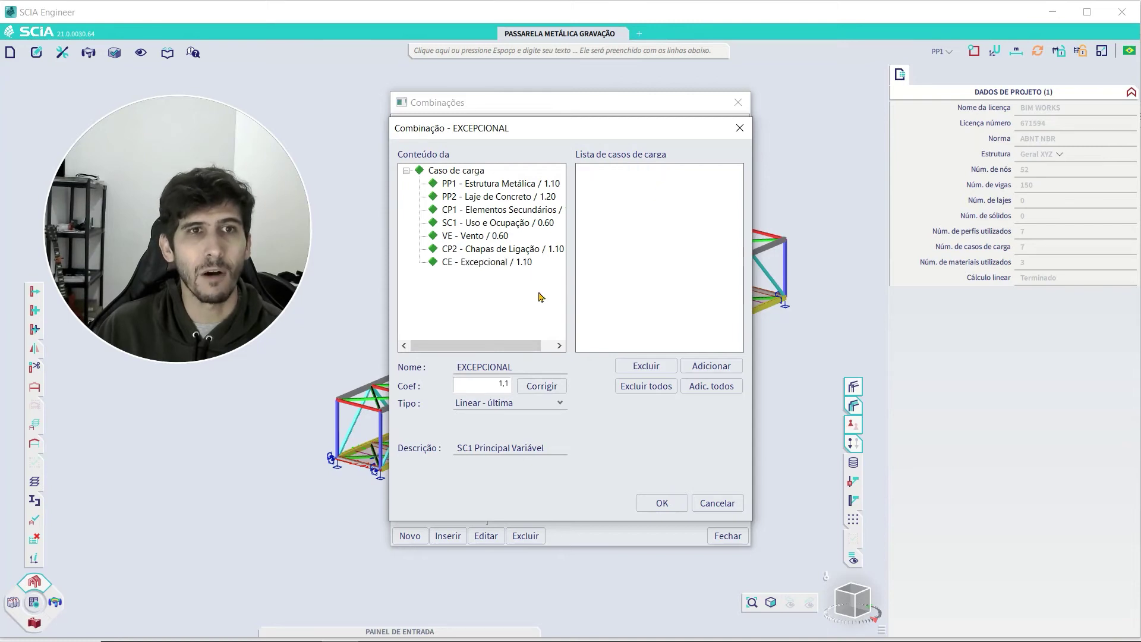
{"action": "left_click", "coordinate": [510, 262]}
{"action": "double_click", "coordinate": [504, 384]}
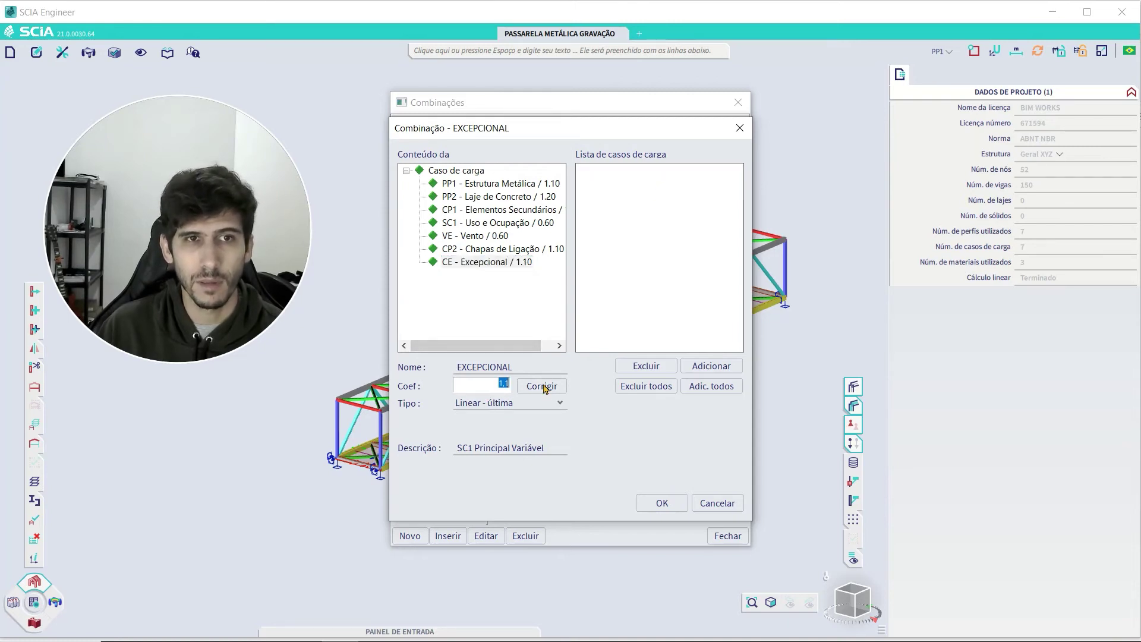
{"action": "type", "text": "1"}
{"action": "left_click", "coordinate": [542, 387]}
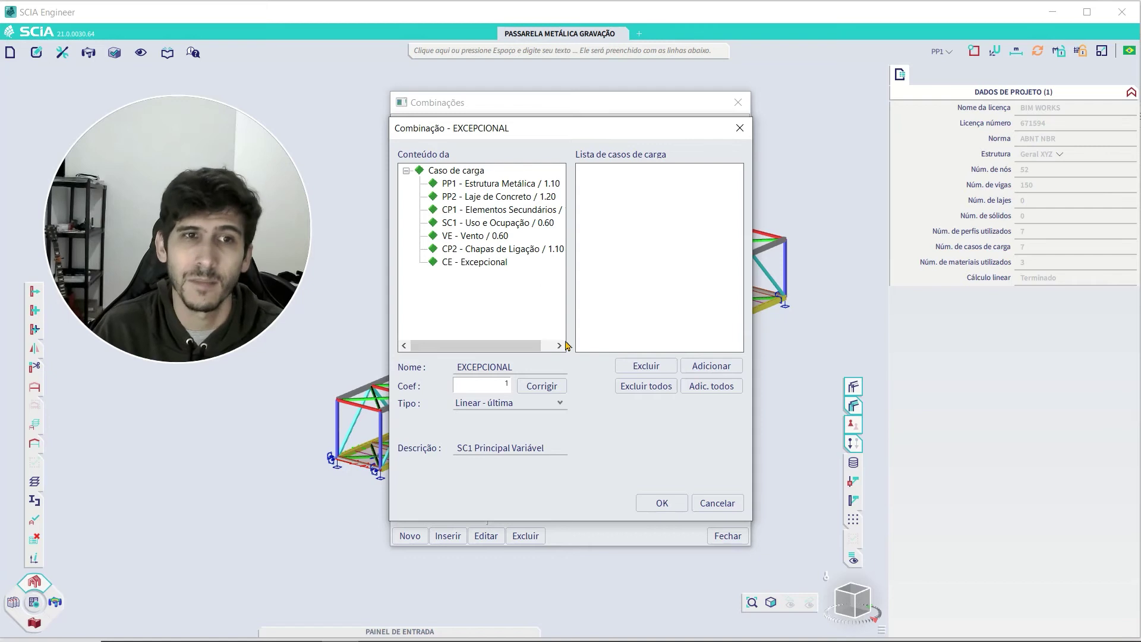
Replace the description of the EXCEPCIONAL combination with "Excepcional" and accept it.
{"action": "left_click_drag", "start_coordinate": [556, 449], "coordinate": [434, 447]}
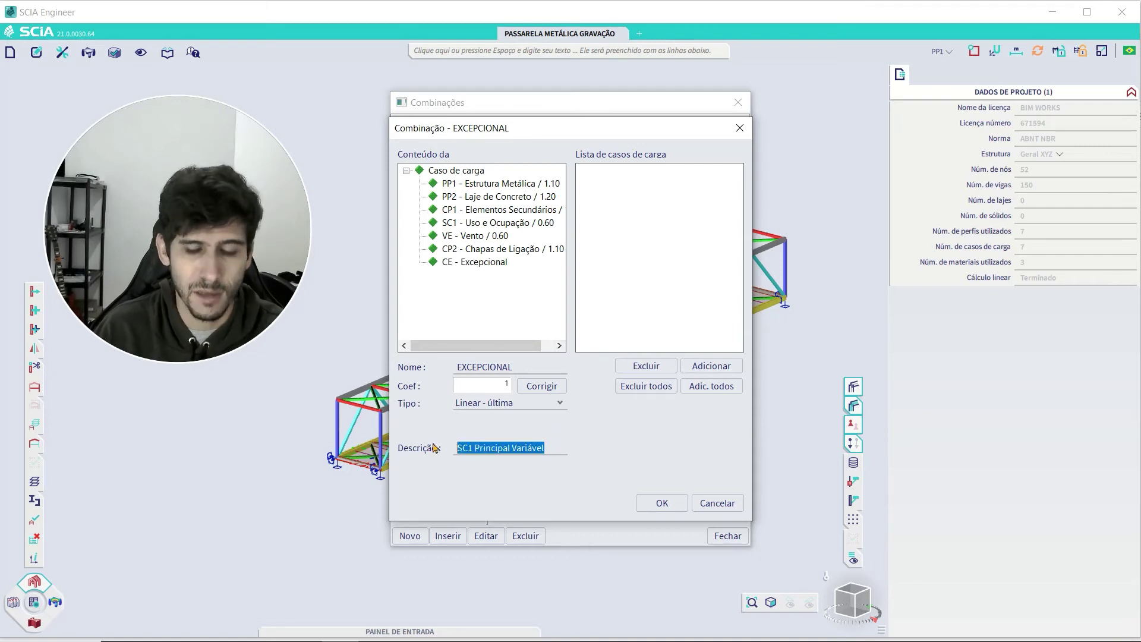
{"action": "type", "text": "eXC"}
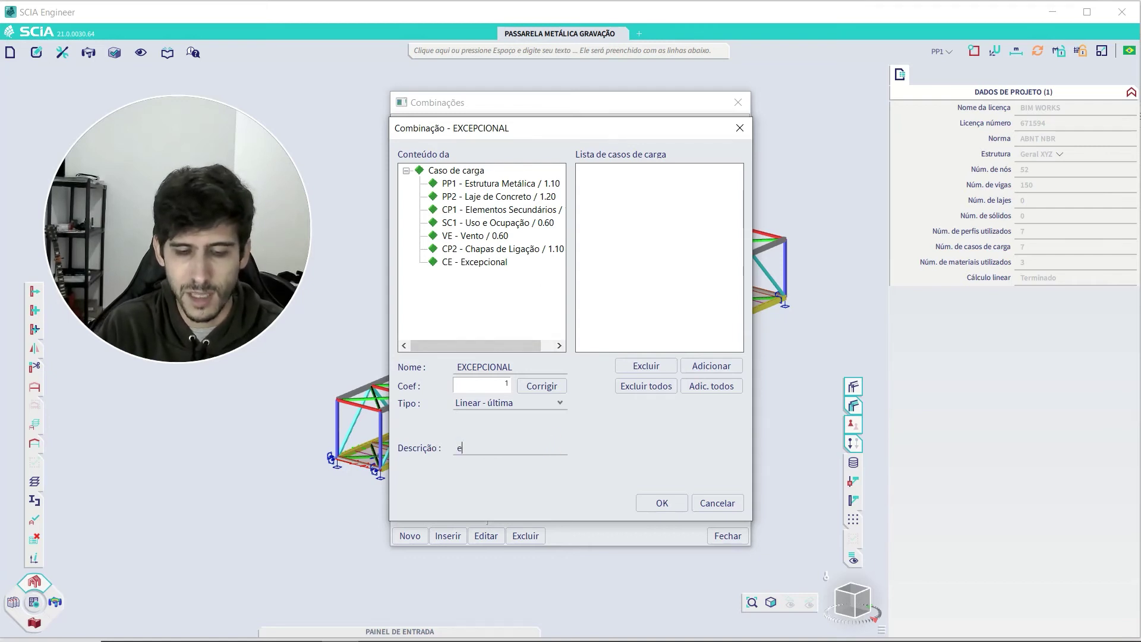
{"action": "key", "text": "BackSpace"}
{"action": "key", "text": "BackSpace"}
{"action": "key", "text": "BackSpace"}
{"action": "type", "text": "E"}
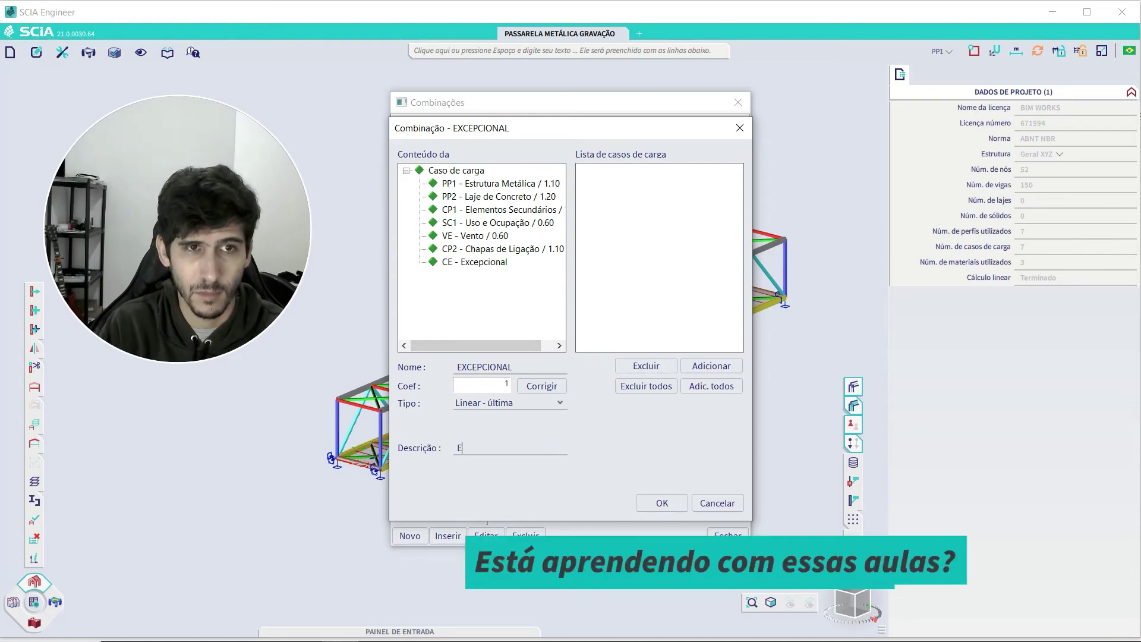
{"action": "type", "text": "xcepcional"}
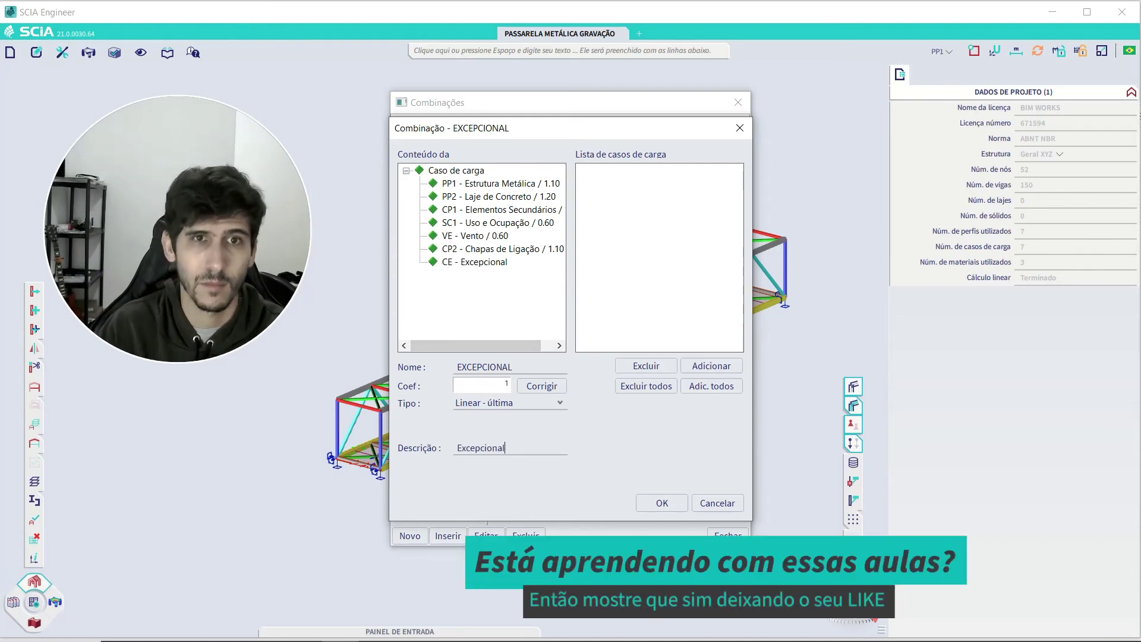
{"action": "left_click", "coordinate": [676, 506]}
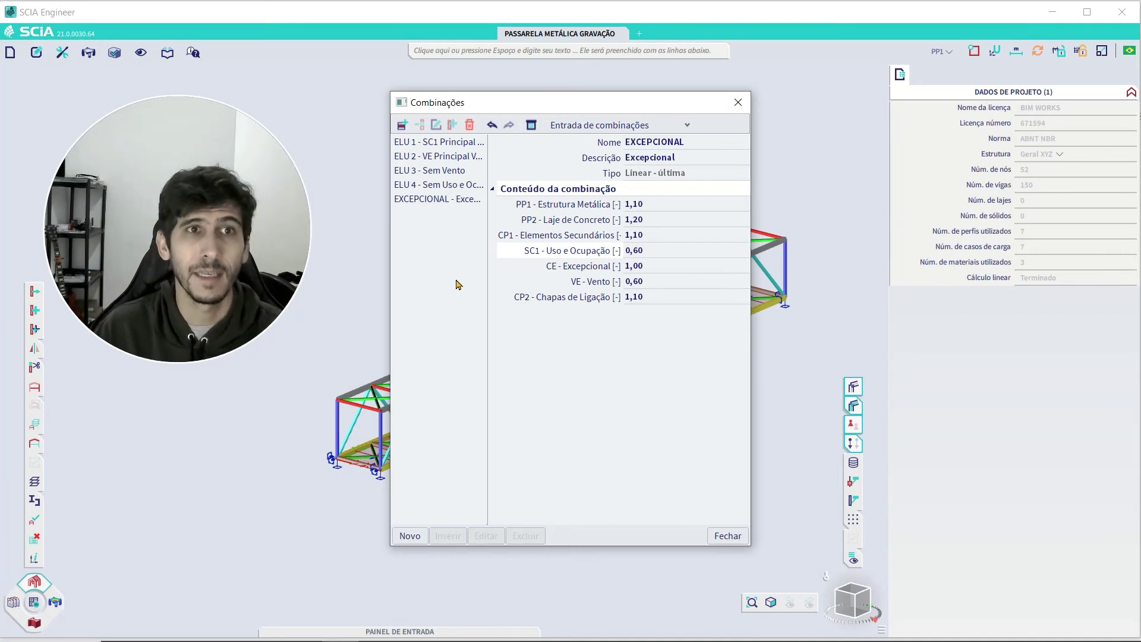
Duplicate the ELU 1 combination and rename the copy ELS.
{"action": "left_click", "coordinate": [445, 146]}
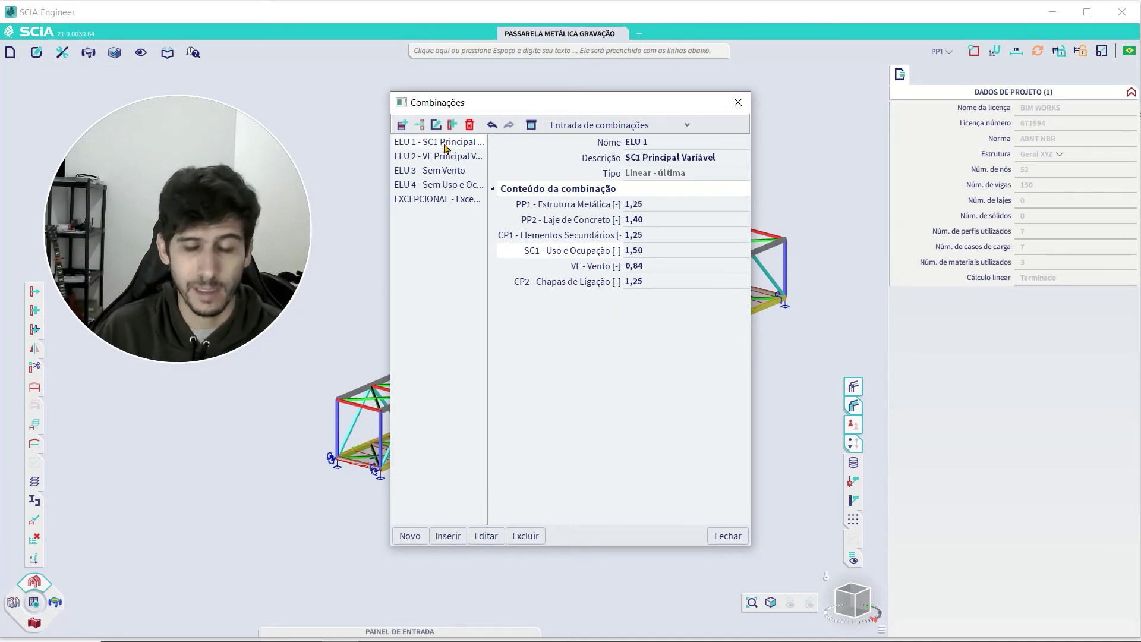
{"action": "key", "text": "ctrl+c"}
{"action": "key", "text": "ctrl+v"}
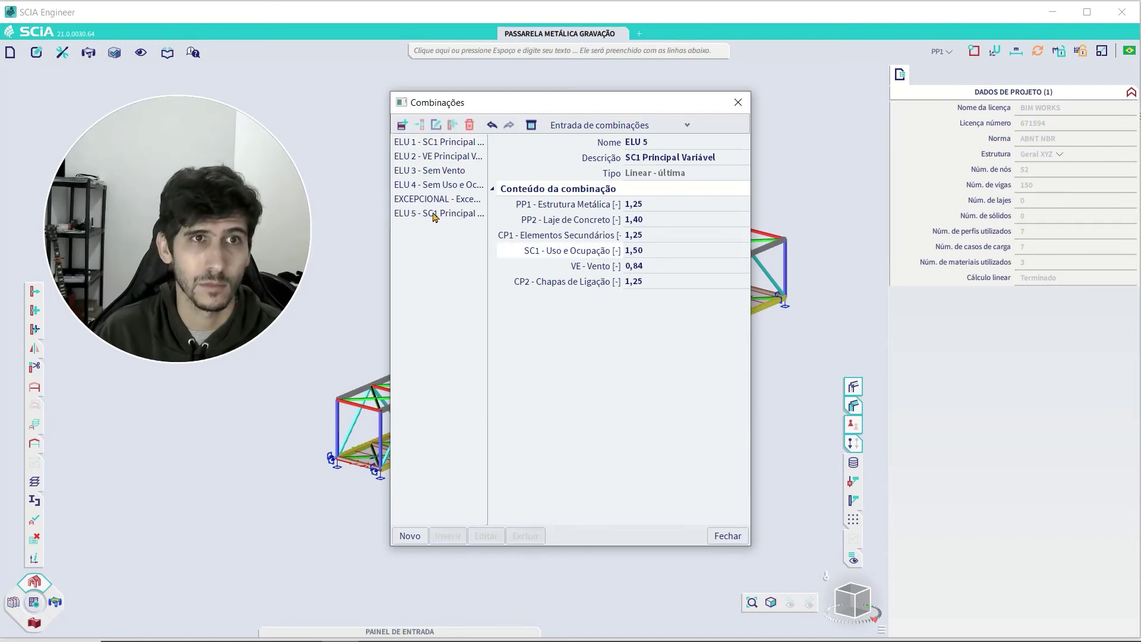
{"action": "double_click", "coordinate": [435, 214]}
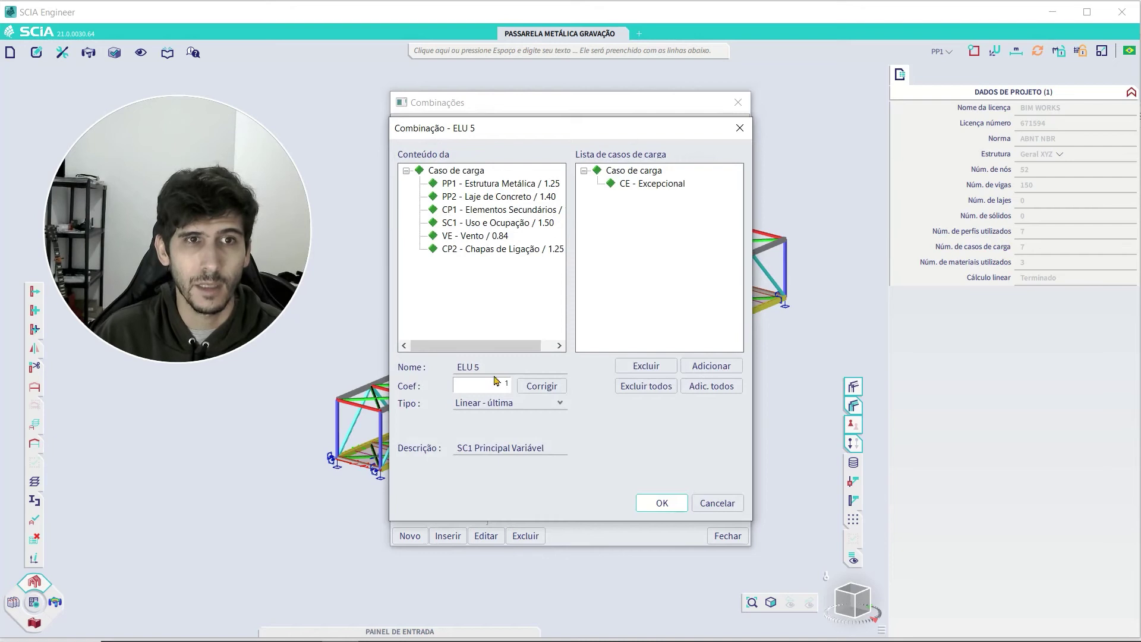
{"action": "left_click_drag", "start_coordinate": [483, 367], "coordinate": [428, 371]}
{"action": "type", "text": "E"}
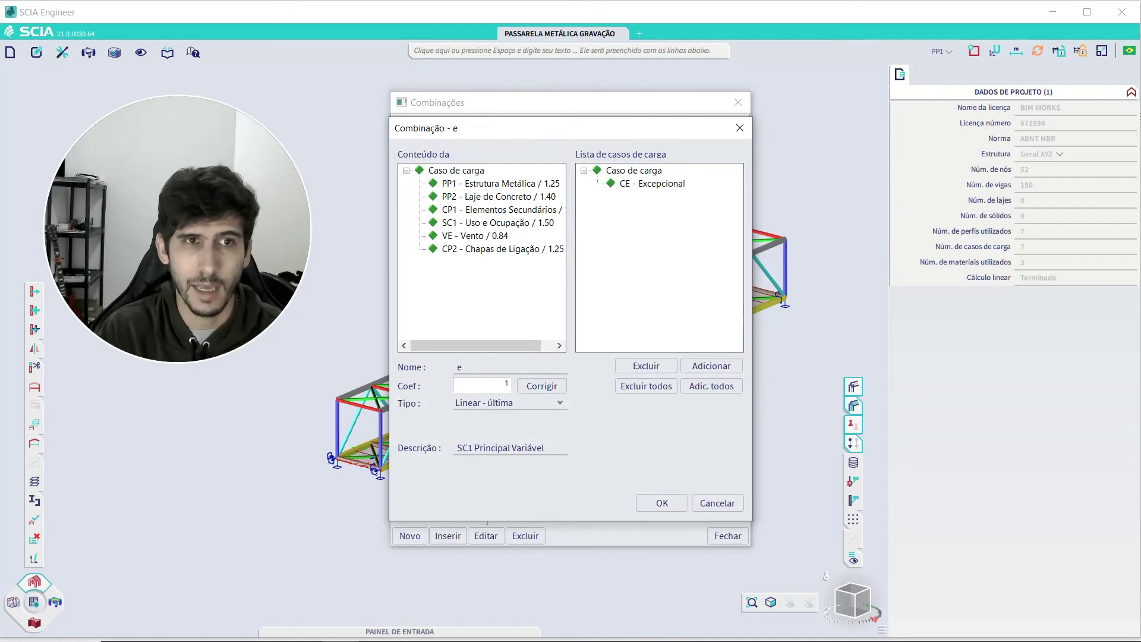
{"action": "type", "text": "LS"}
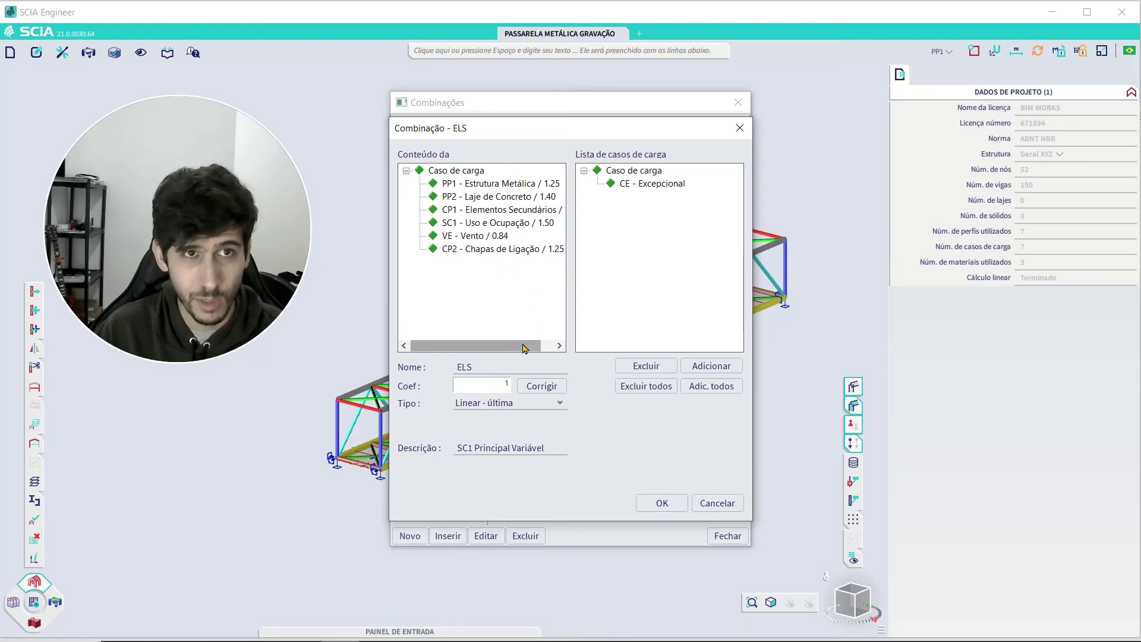
Set the coefficients of PP1 - Estrutura Metálica and PP2 - Laje de Concreto in the ELS combination to 1.
{"action": "left_click", "coordinate": [483, 184]}
{"action": "left_click", "coordinate": [503, 387]}
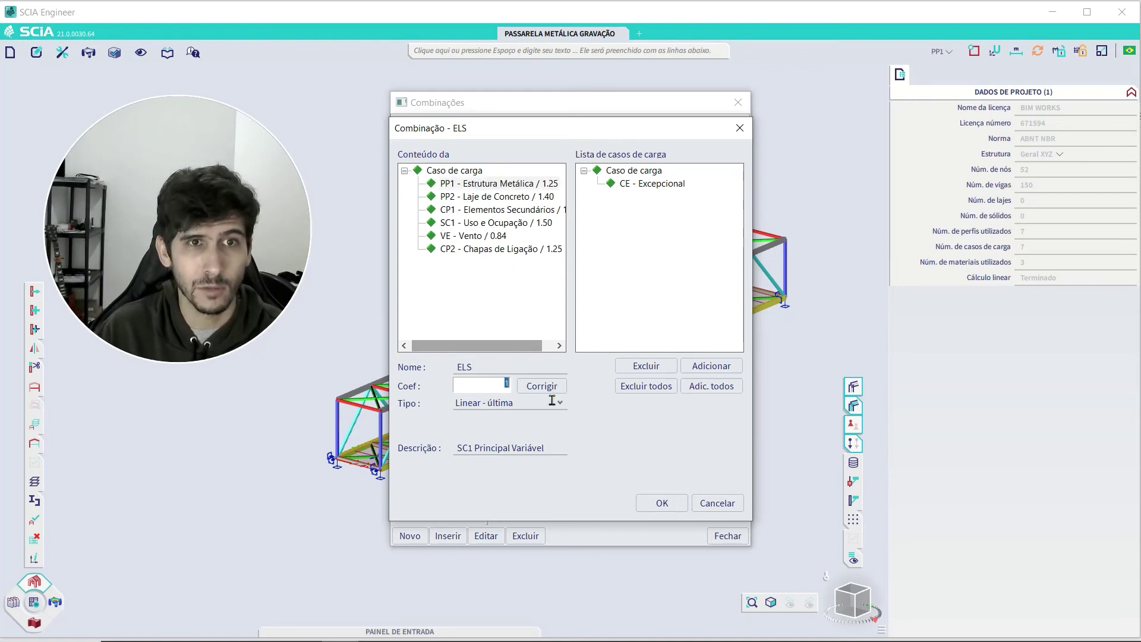
{"action": "left_click", "coordinate": [542, 386]}
{"action": "left_click", "coordinate": [511, 203]}
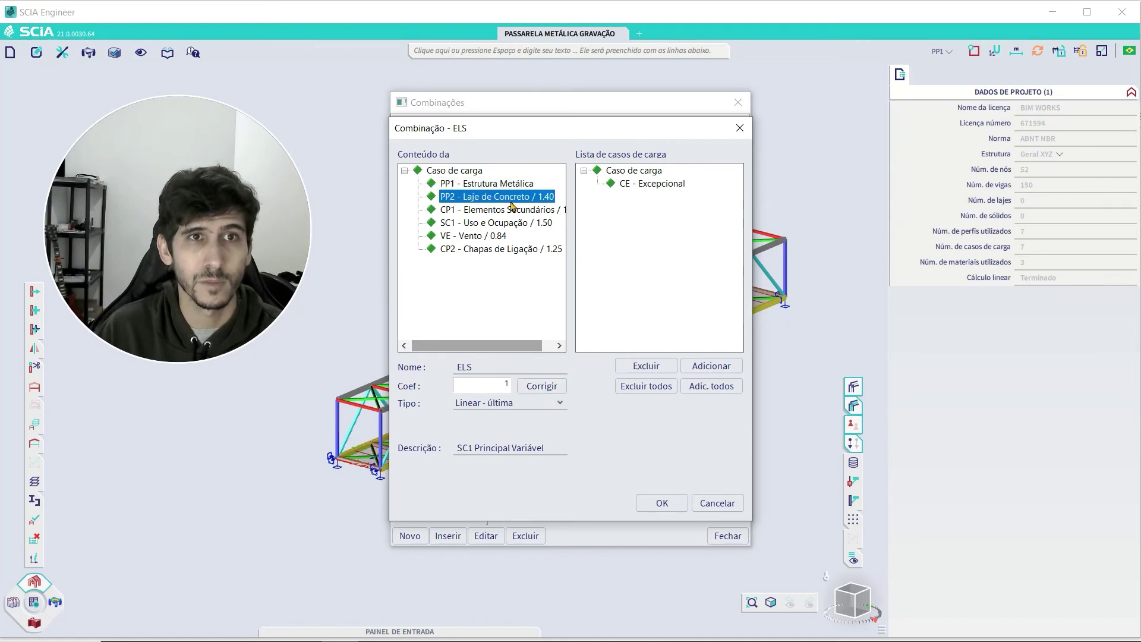
{"action": "left_click", "coordinate": [541, 386]}
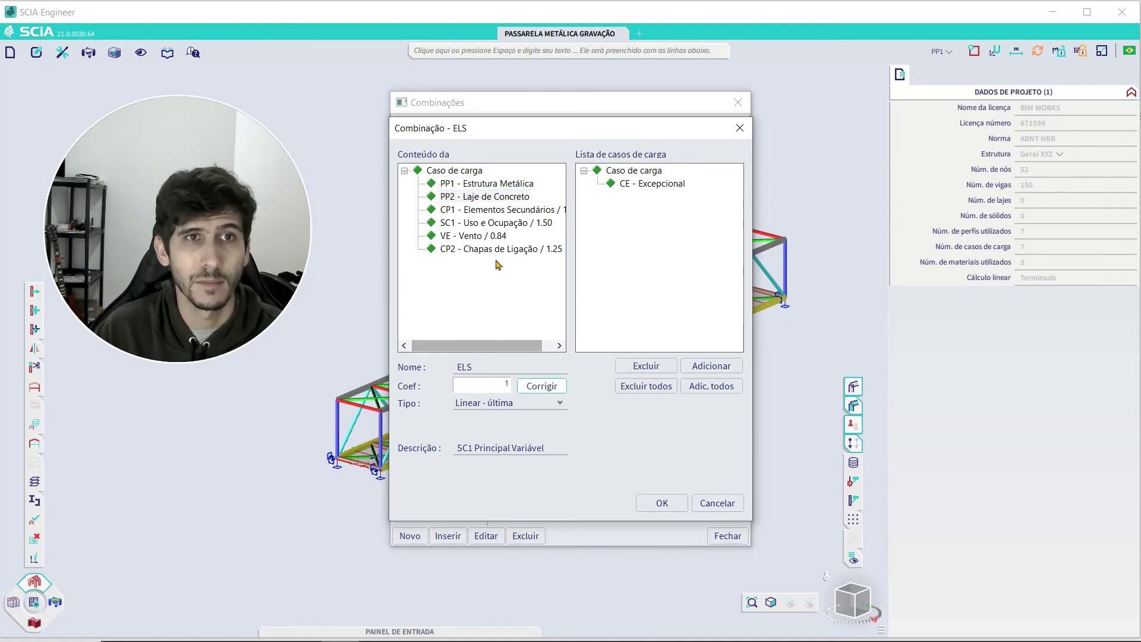
Set the coefficients of CP1 - Elementos Secundários and CP2 - Chapas de Ligação in the ELS combination to 1.
{"action": "left_click", "coordinate": [503, 347]}
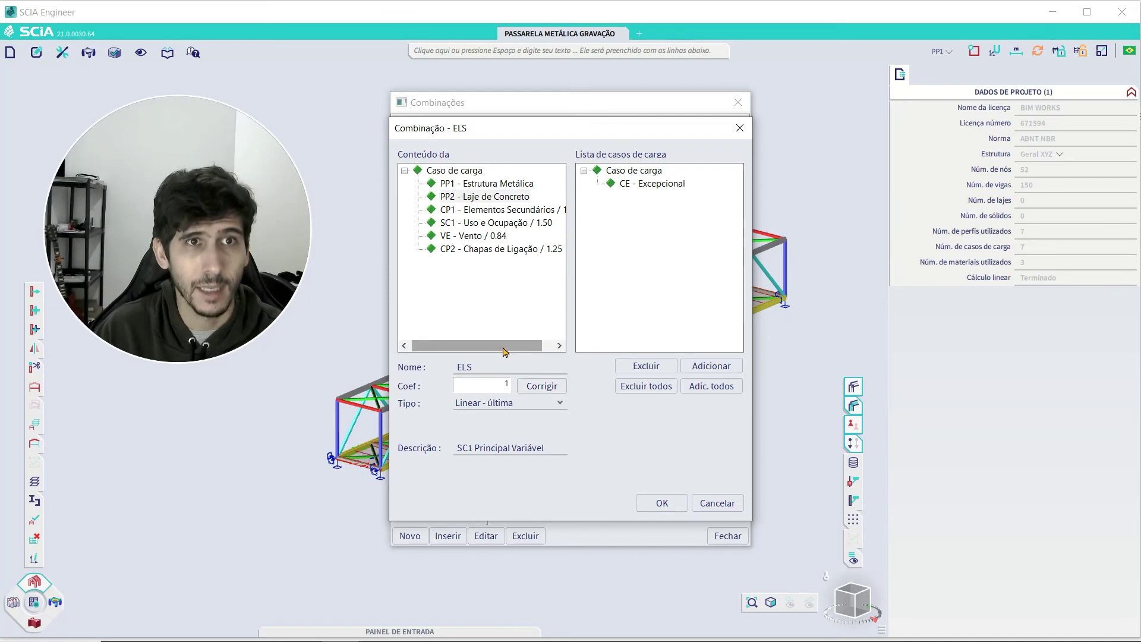
{"action": "left_click_drag", "start_coordinate": [503, 350], "coordinate": [513, 350]}
{"action": "left_click", "coordinate": [494, 210]}
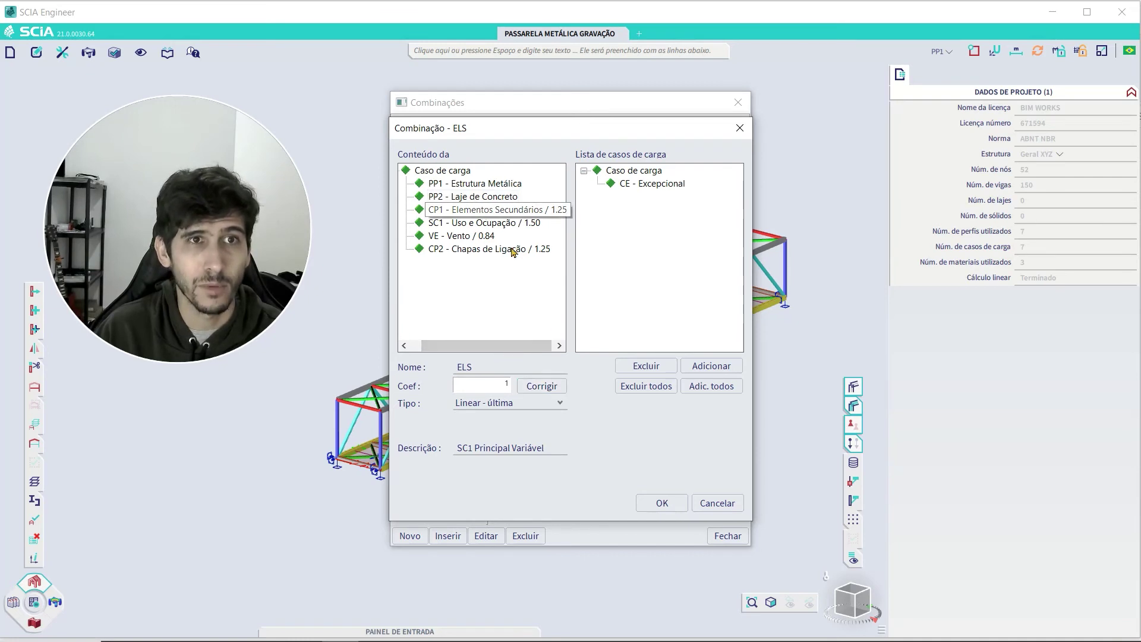
{"action": "left_click", "coordinate": [542, 387]}
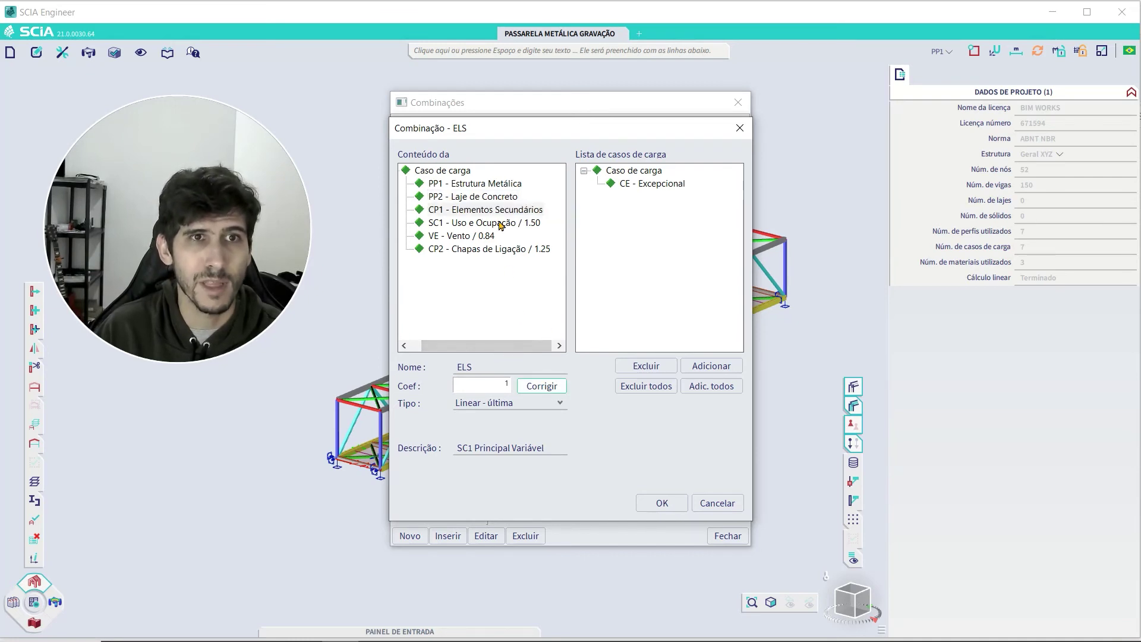
{"action": "left_click", "coordinate": [469, 248]}
{"action": "left_click", "coordinate": [540, 387]}
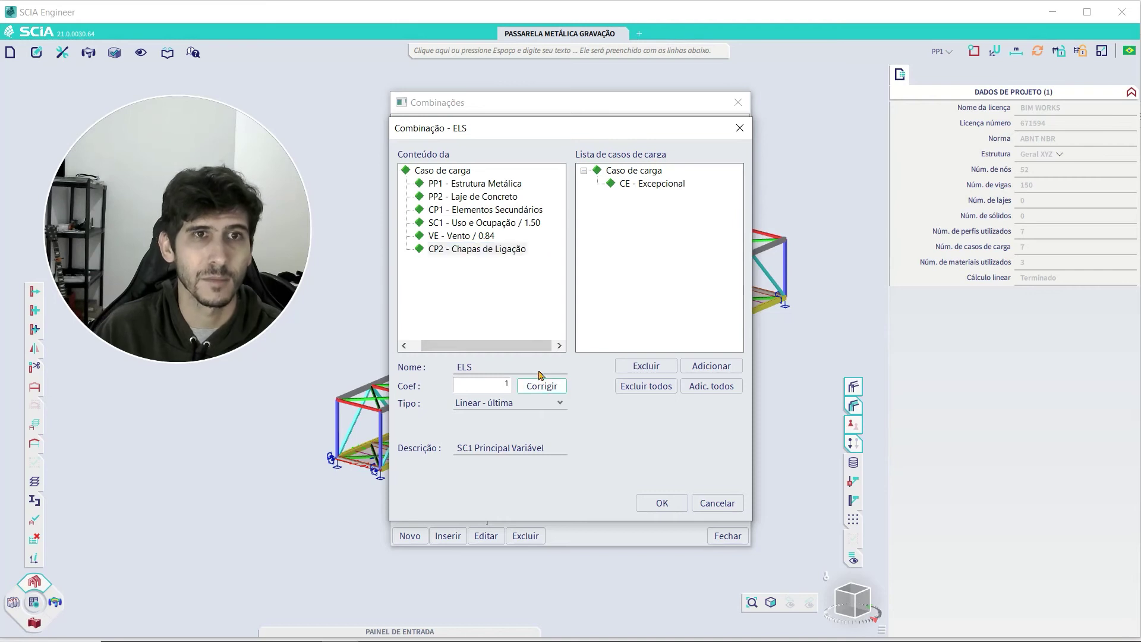
Remove the VE - Vento load case from the ELS combination and set the coefficient of SC1 - Uso e Ocupação to 0,3.
{"action": "left_click", "coordinate": [485, 234]}
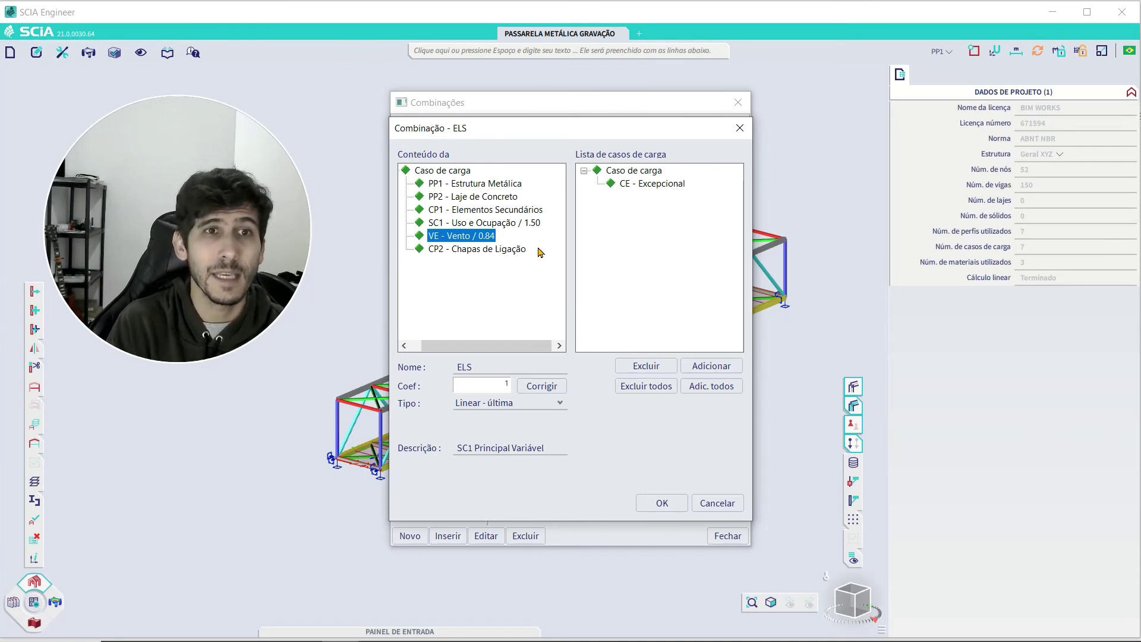
{"action": "double_click", "coordinate": [479, 236]}
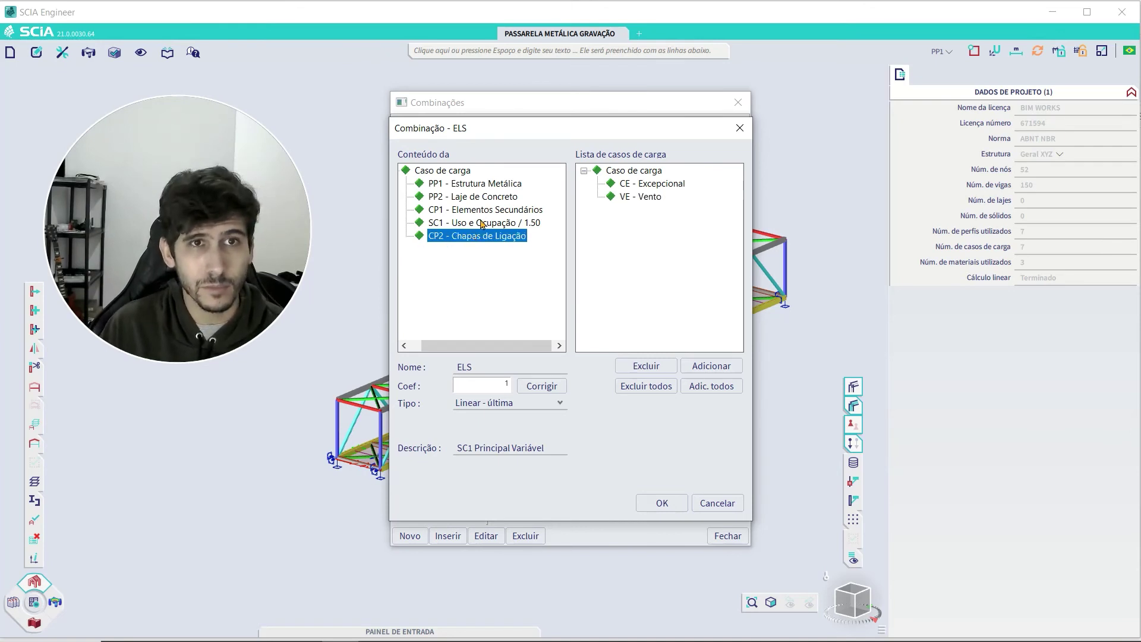
{"action": "left_click", "coordinate": [483, 224]}
{"action": "double_click", "coordinate": [506, 383]}
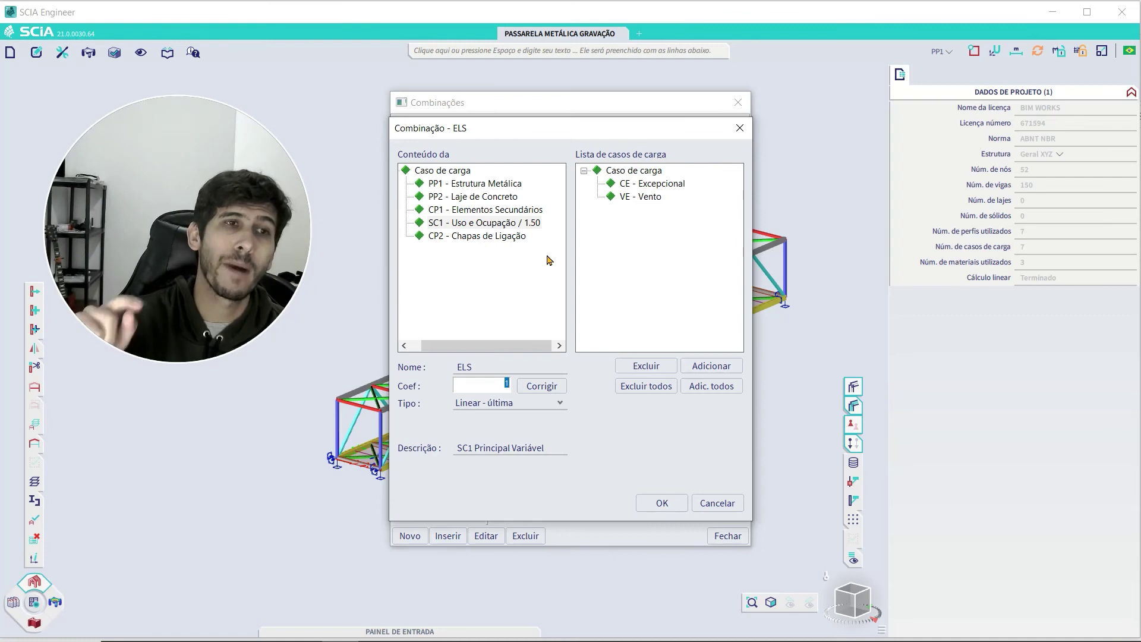
{"action": "type", "text": "0,"}
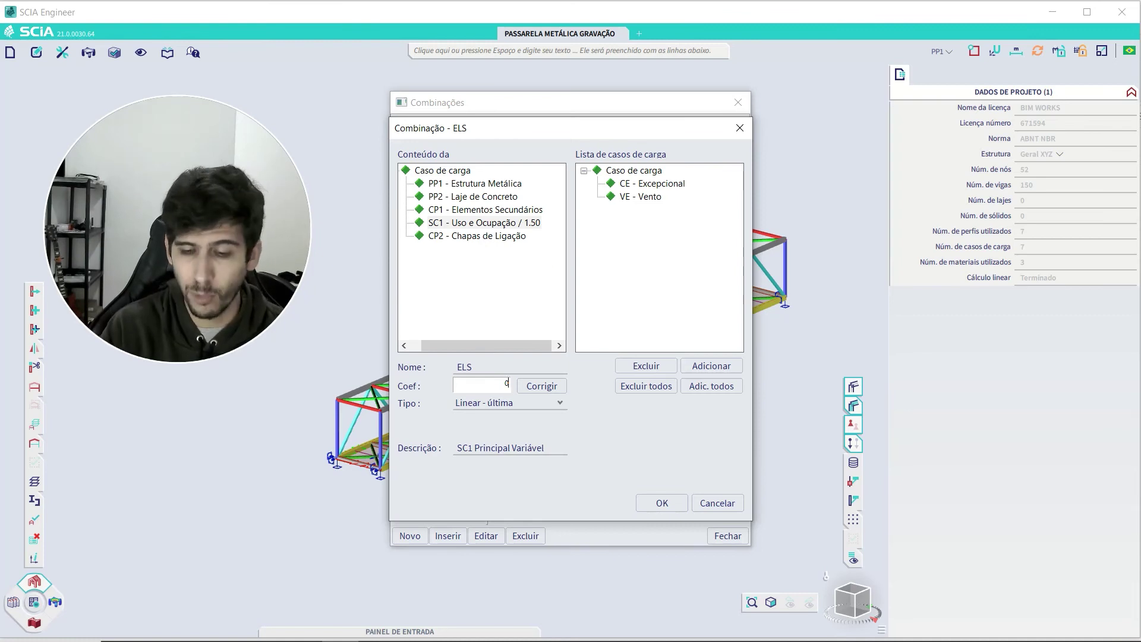
{"action": "type", "text": "3"}
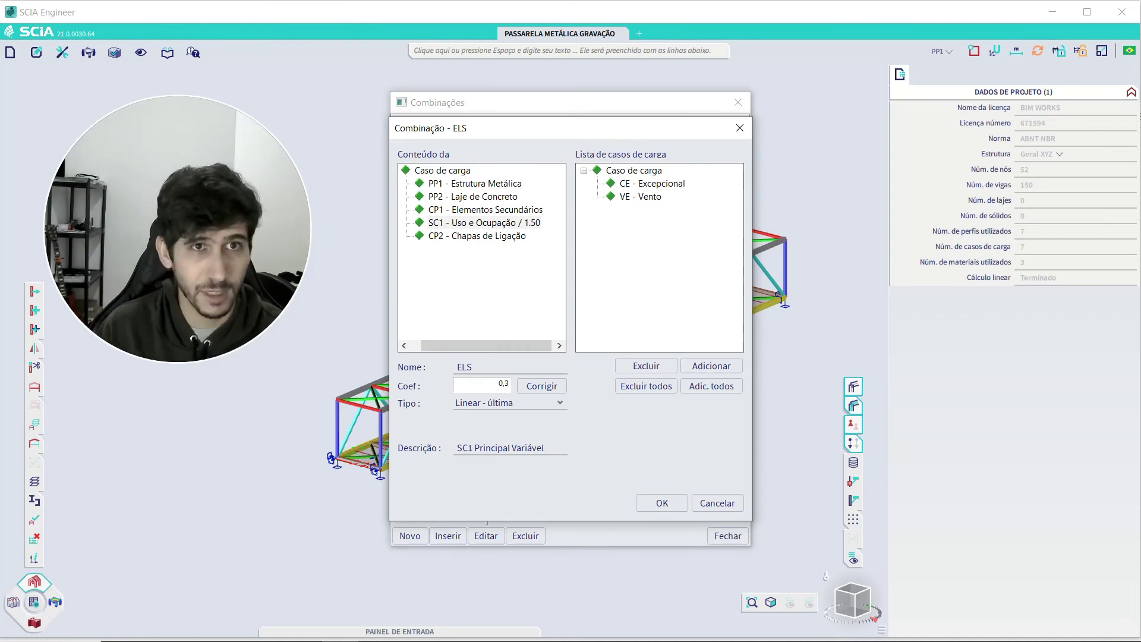
{"action": "left_click", "coordinate": [542, 387]}
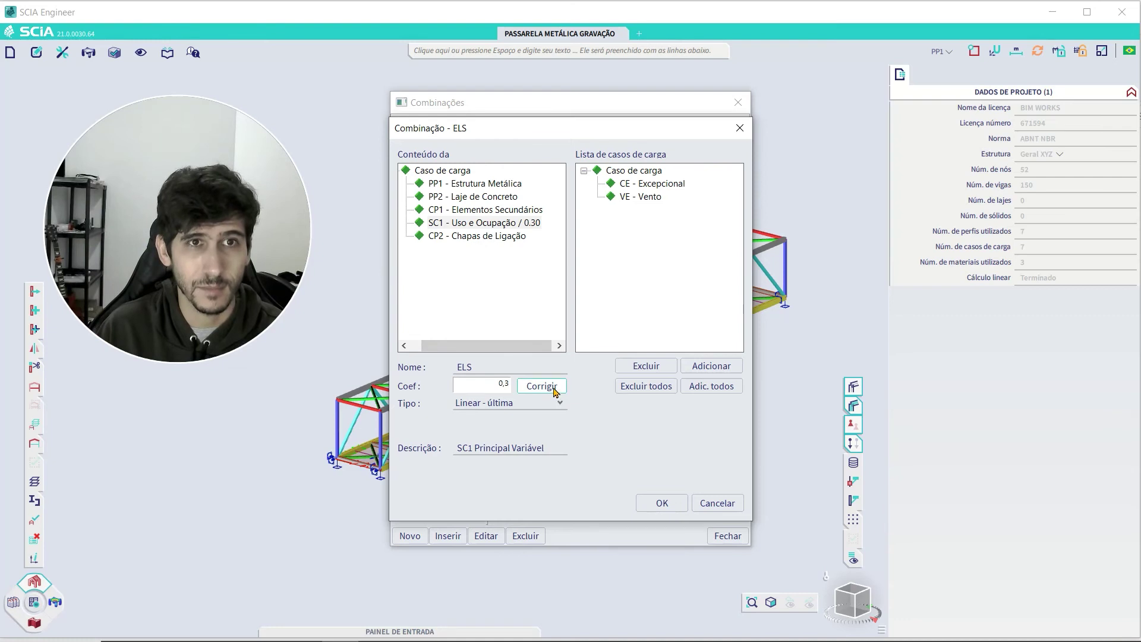
Set the ELS combination's type to Linear - serviço, replace its description with "Serviço" and accept it.
{"action": "left_click", "coordinate": [528, 403]}
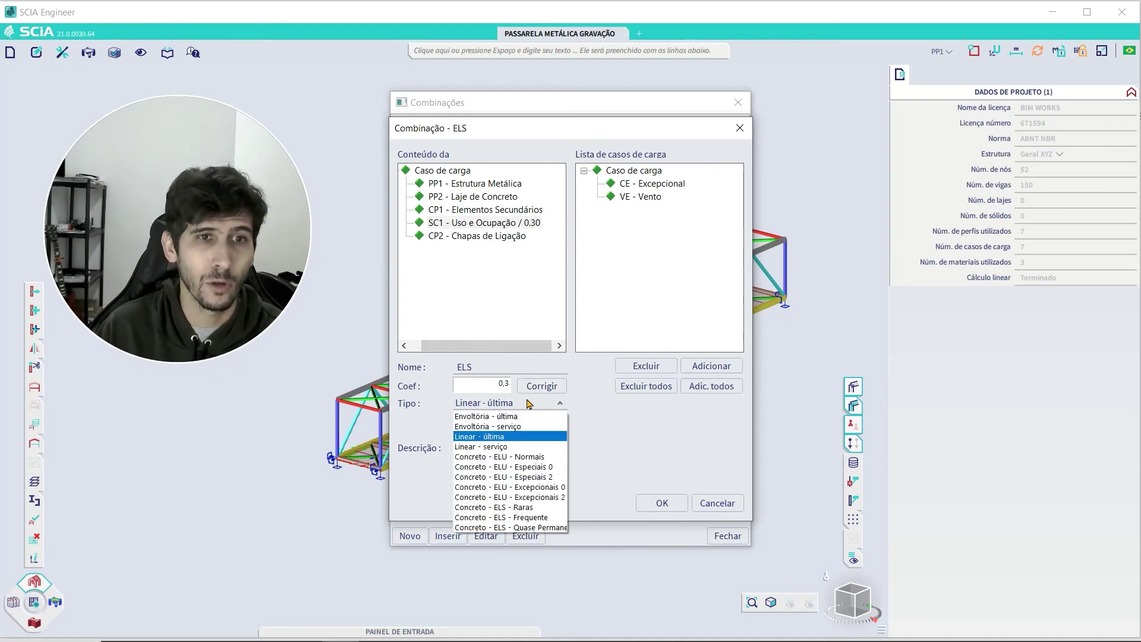
{"action": "left_click", "coordinate": [501, 447]}
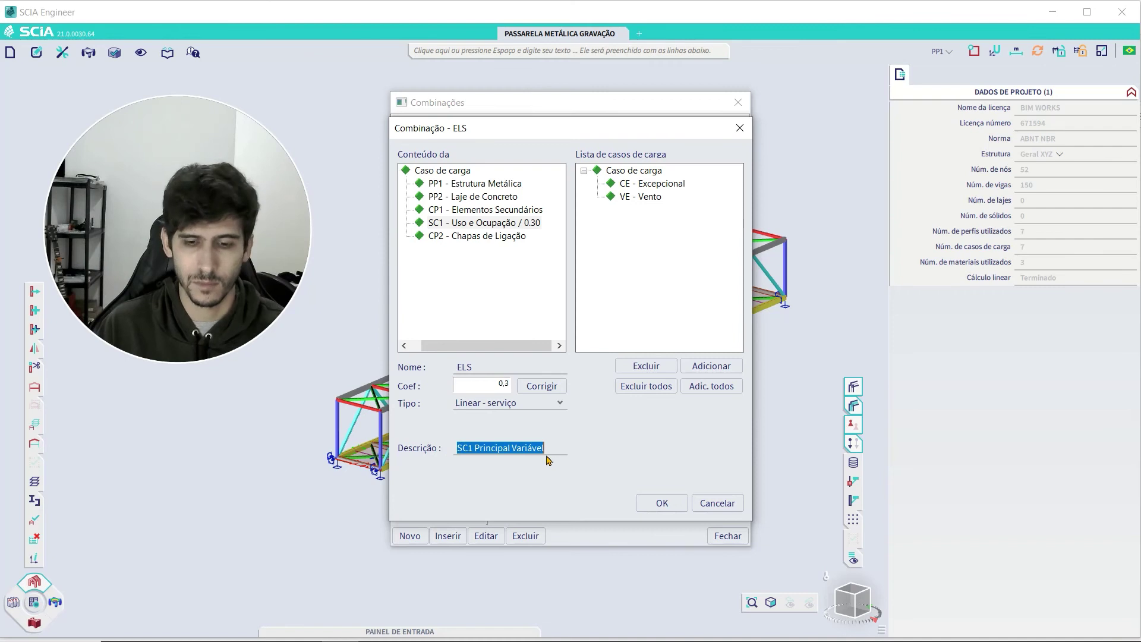
{"action": "type", "text": "sERVIÇO"}
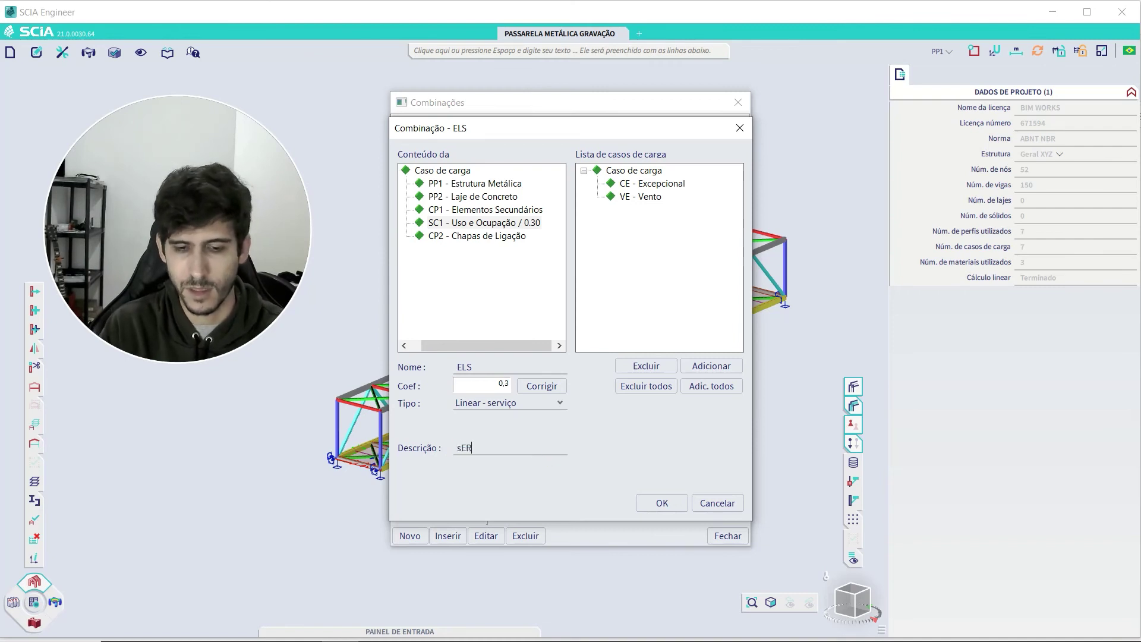
{"action": "key", "text": "BackSpace"}
{"action": "key", "text": "BackSpace"}
{"action": "key", "text": "BackSpace"}
{"action": "key", "text": "BackSpace"}
{"action": "key", "text": "BackSpace"}
{"action": "key", "text": "BackSpace"}
{"action": "key", "text": "BackSpace"}
{"action": "type", "text": "Serviço"}
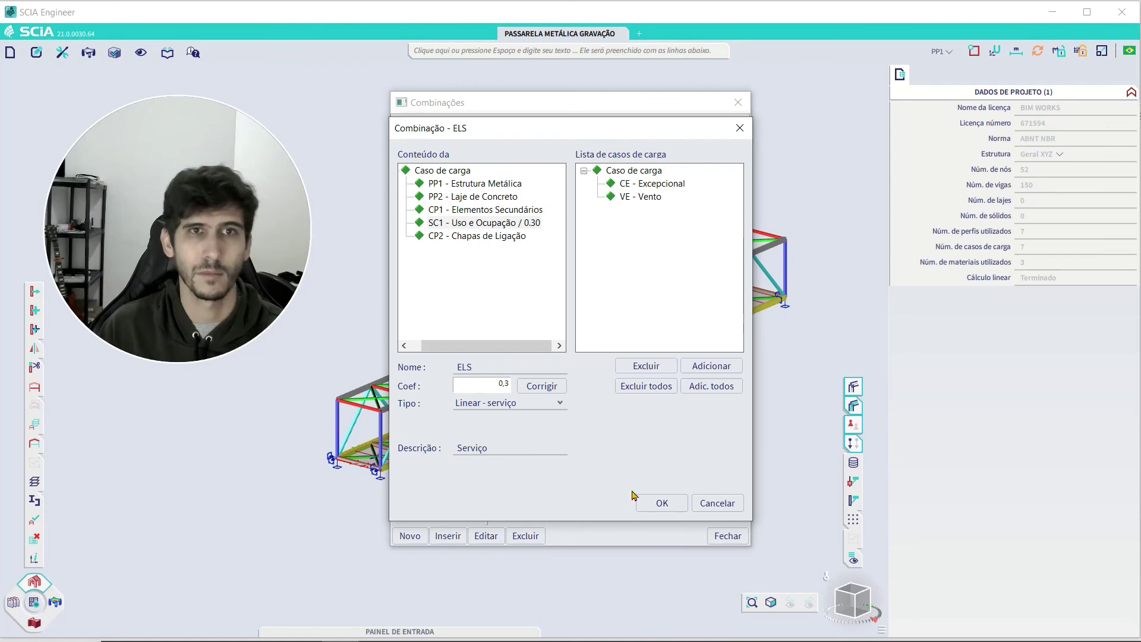
{"action": "left_click", "coordinate": [671, 509]}
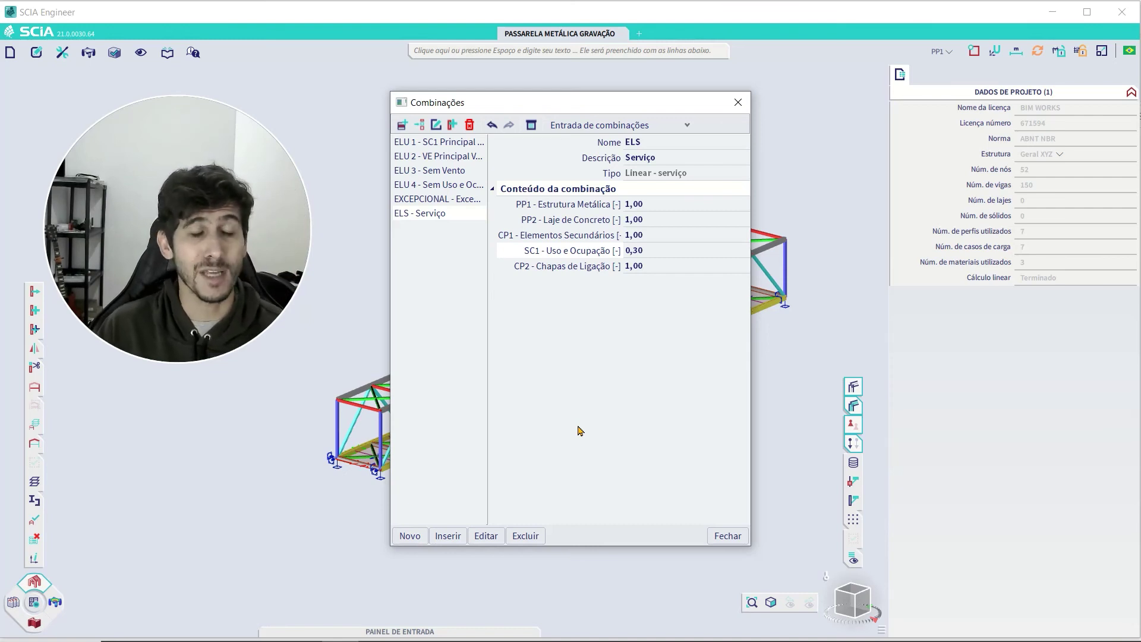
Close the combinations manager and save the project.
{"action": "left_click", "coordinate": [721, 539]}
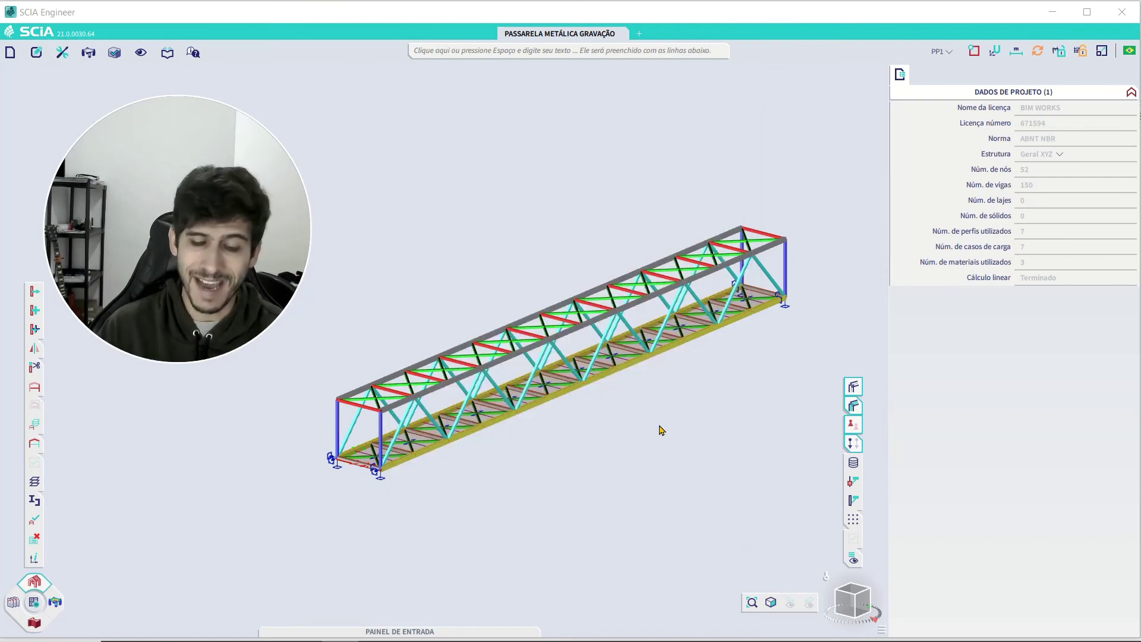
{"action": "key", "text": "ctrl+s"}
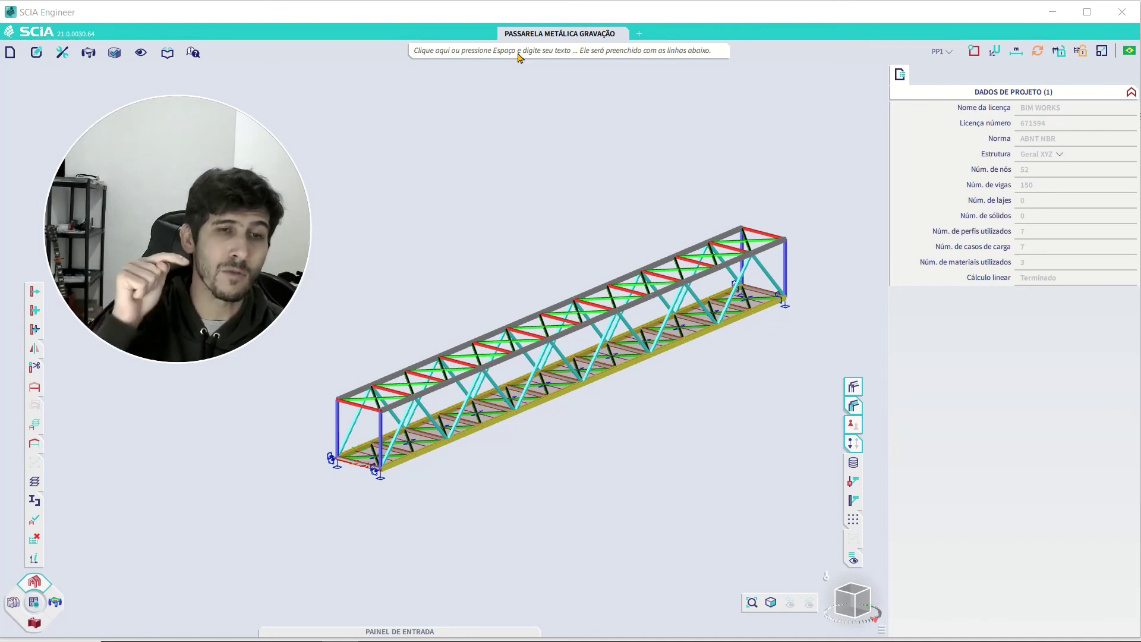
{"action": "left_click", "coordinate": [561, 355]}
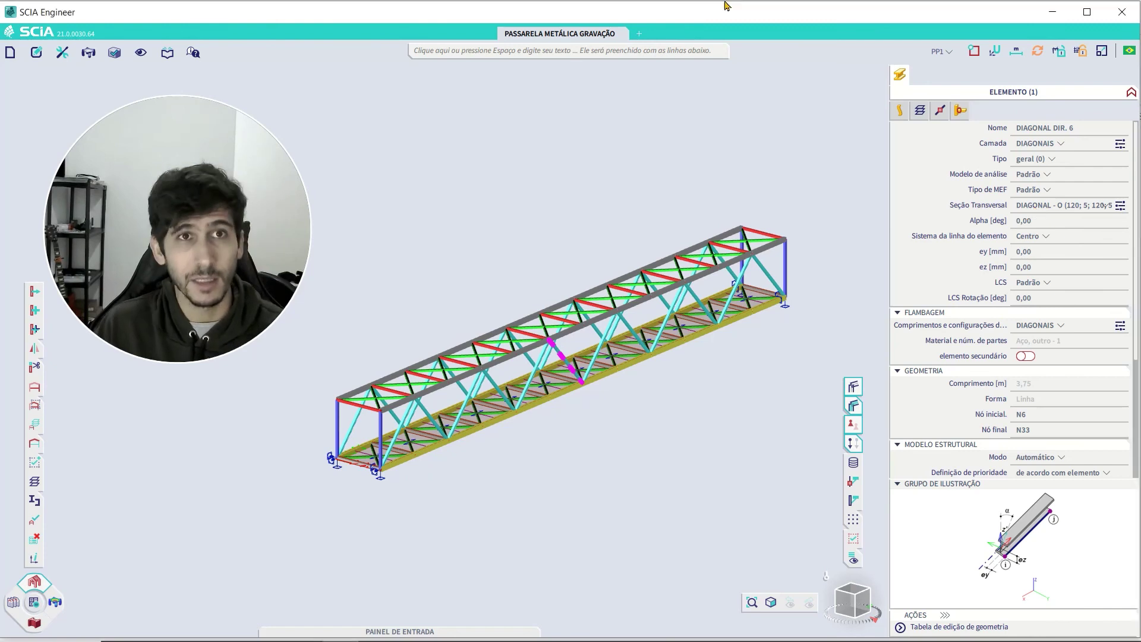
Find and open the result classes manager (Classes de resultados), and widen its window and class list.
{"action": "left_click", "coordinate": [619, 53]}
{"action": "type", "text": "c"}
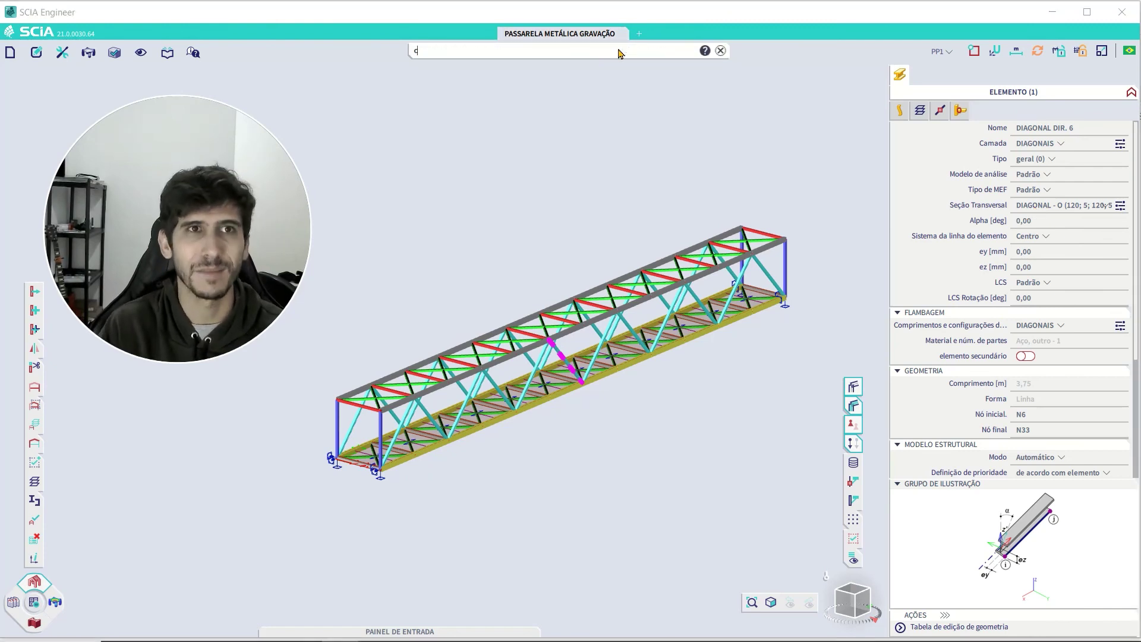
{"action": "type", "text": "lasse"}
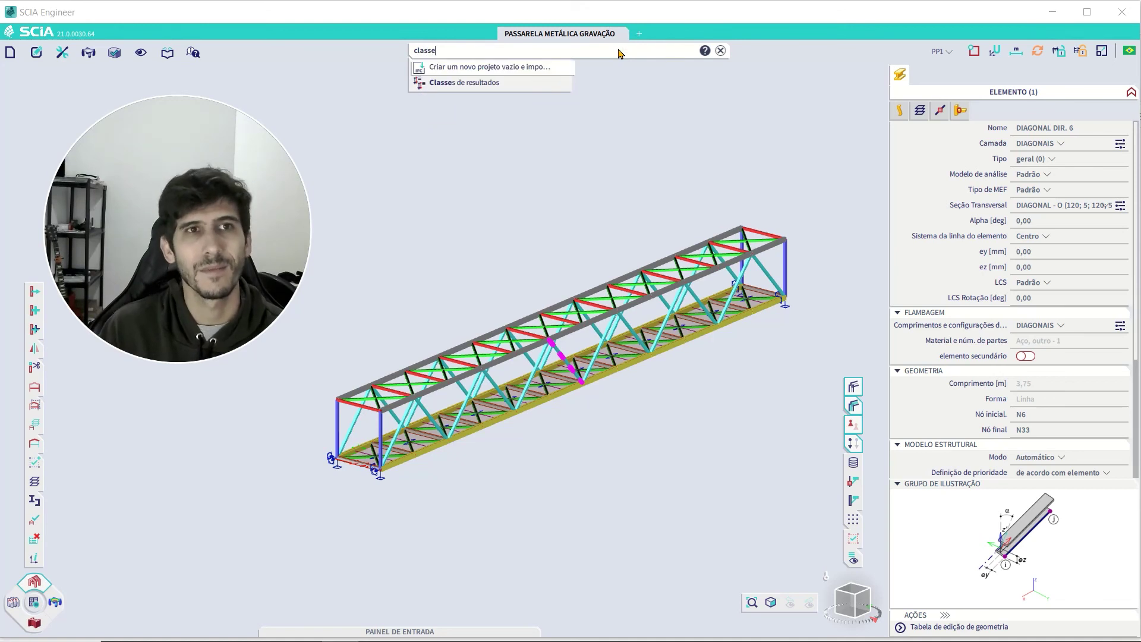
{"action": "left_click", "coordinate": [479, 82]}
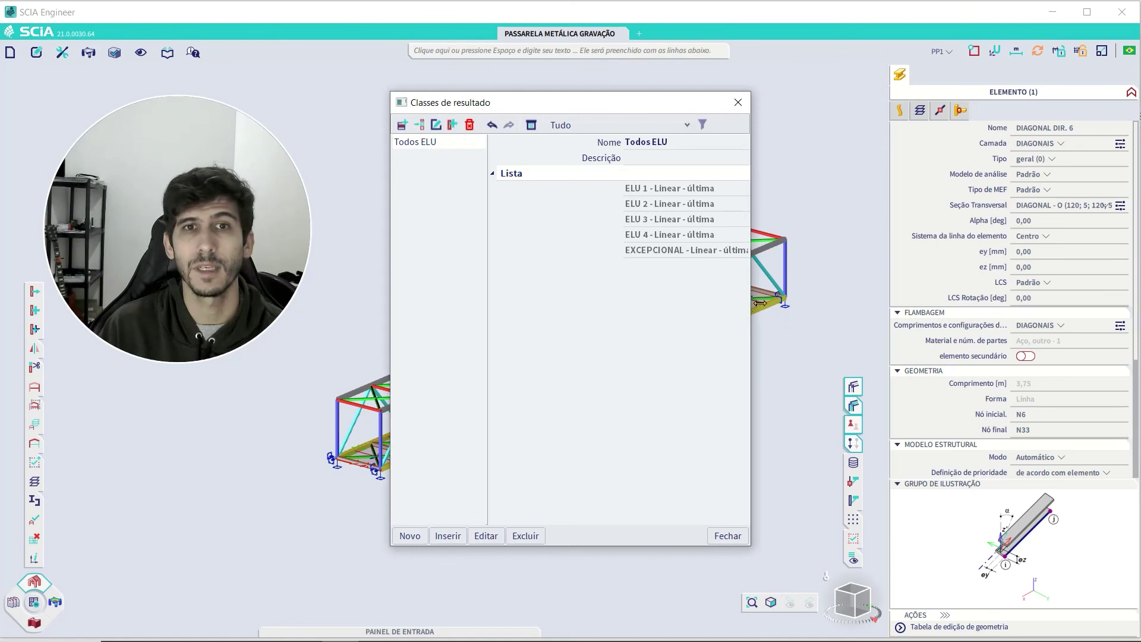
{"action": "left_click_drag", "start_coordinate": [835, 303], "coordinate": [851, 303]}
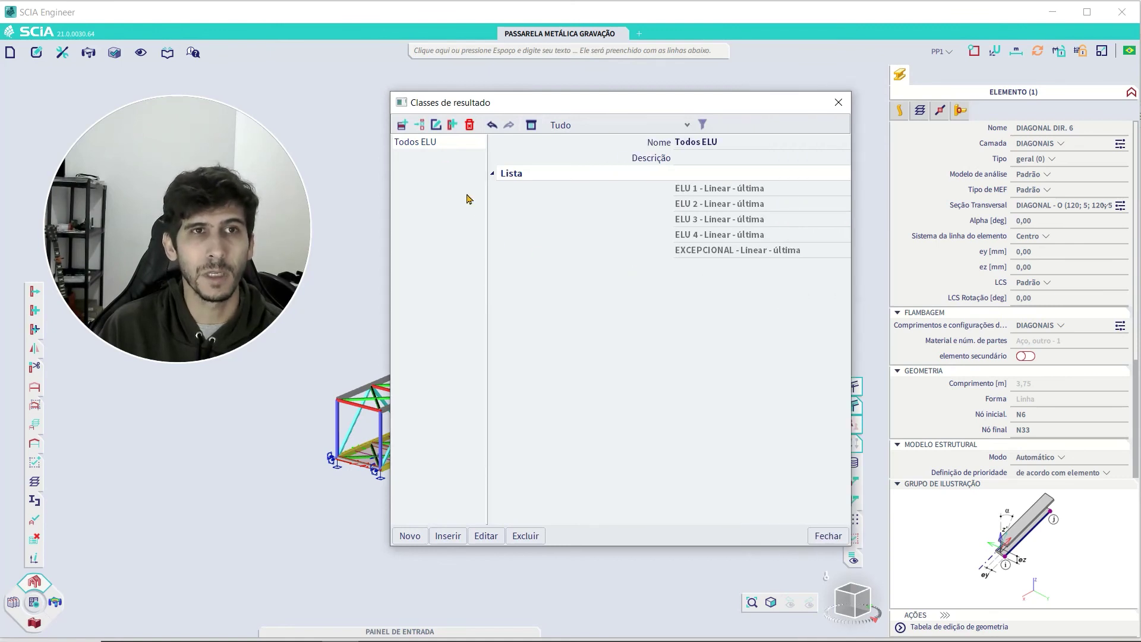
{"action": "left_click_drag", "start_coordinate": [489, 225], "coordinate": [544, 225]}
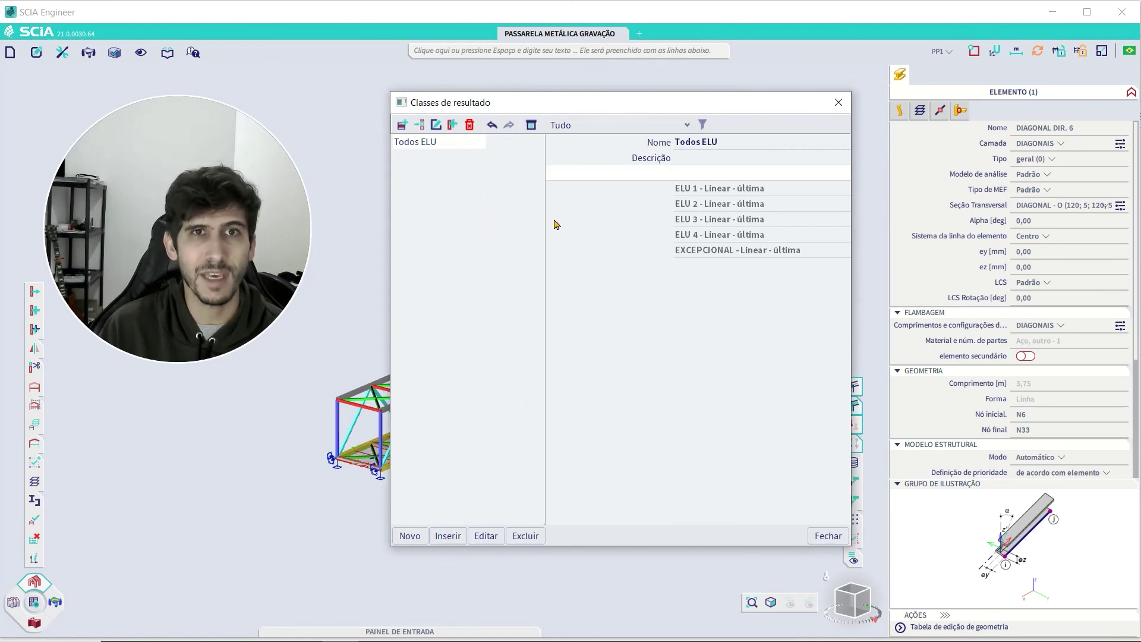
Rename the Todos ELU result class to "CLASSE ELUs" and open its content for editing.
{"action": "left_click", "coordinate": [747, 148]}
{"action": "type", "text": "T"}
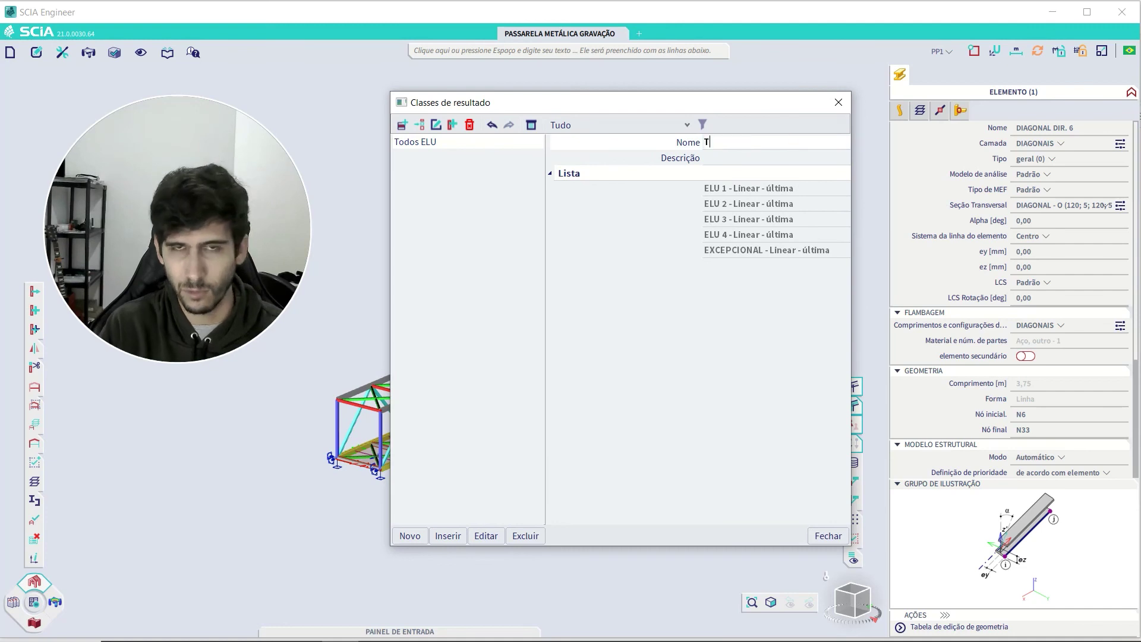
{"action": "key", "text": "BackSpace"}
{"action": "type", "text": "CLA"}
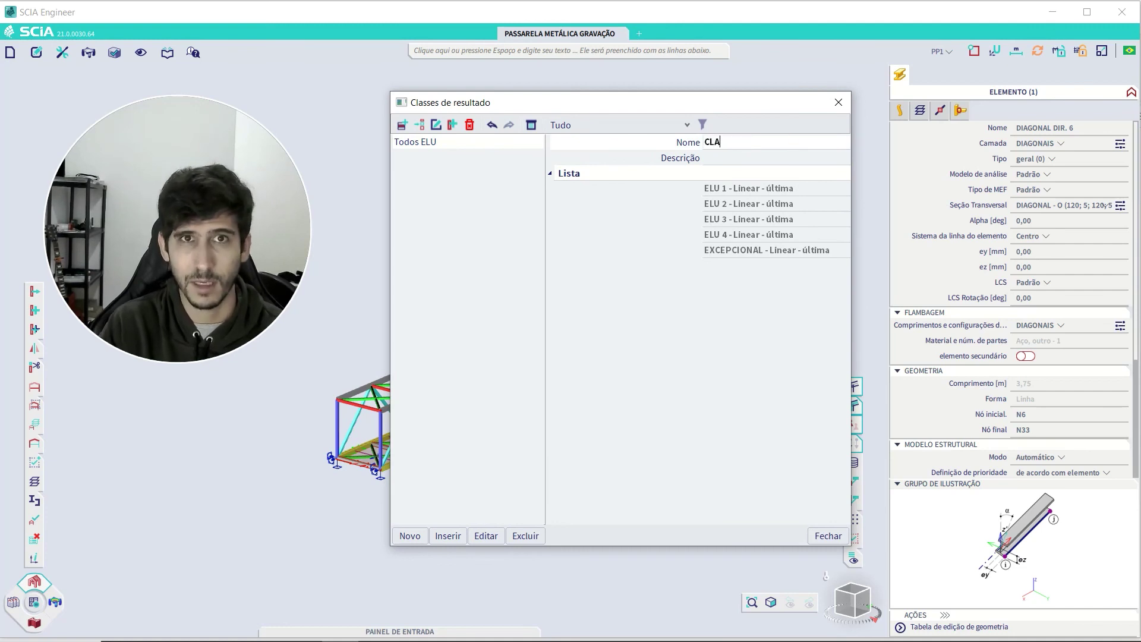
{"action": "type", "text": "SSE ELUs"}
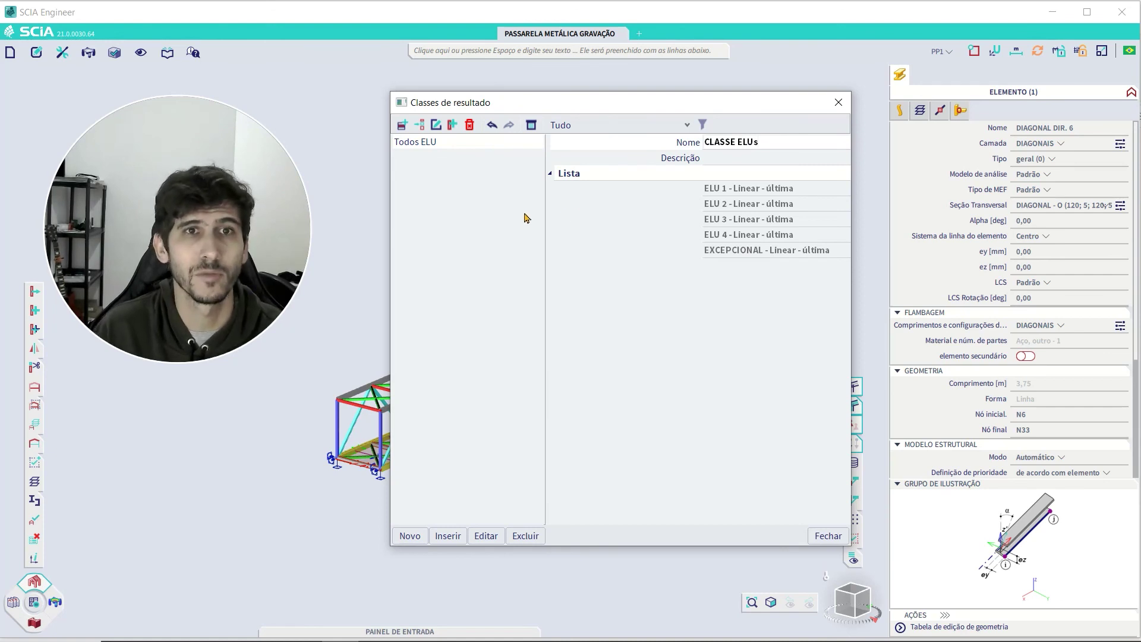
{"action": "key", "text": "Return"}
{"action": "left_click", "coordinate": [490, 229]}
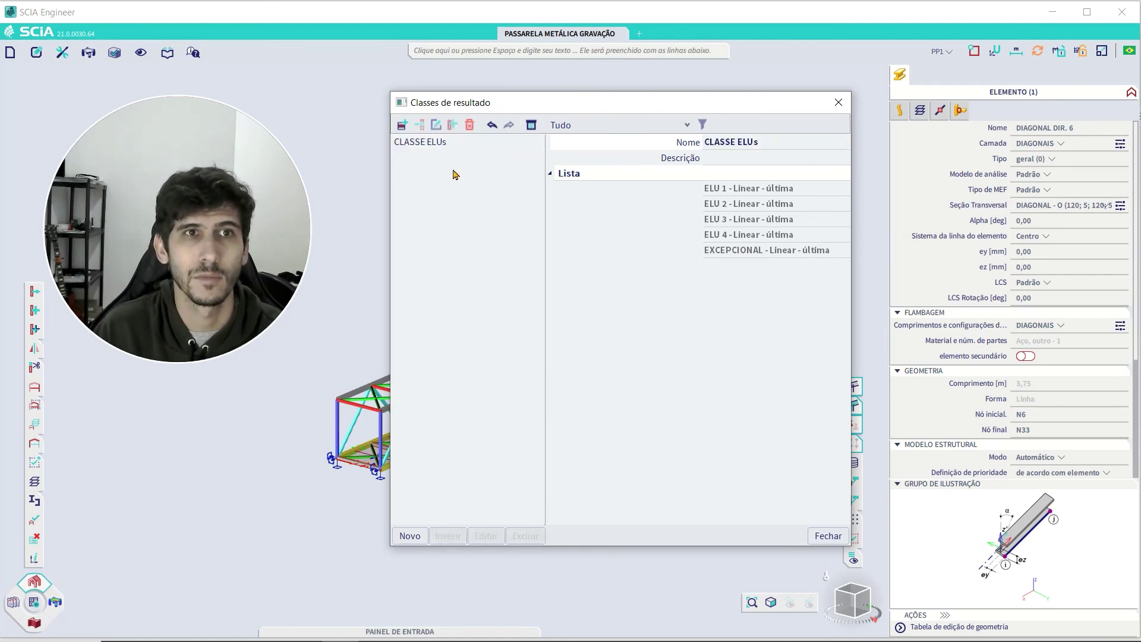
{"action": "double_click", "coordinate": [431, 142]}
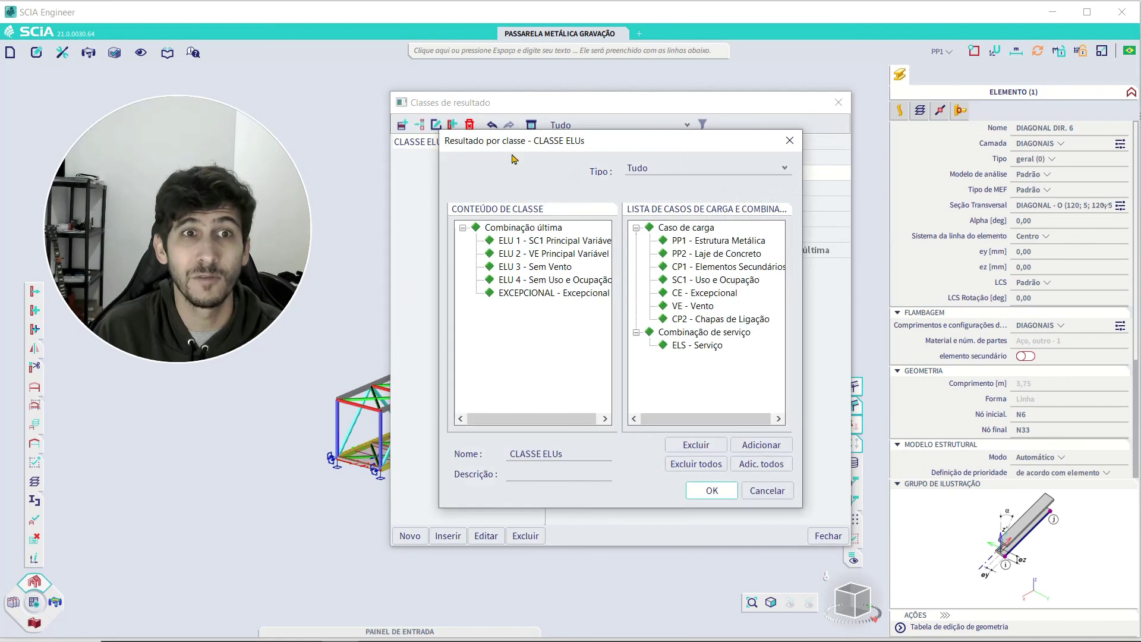